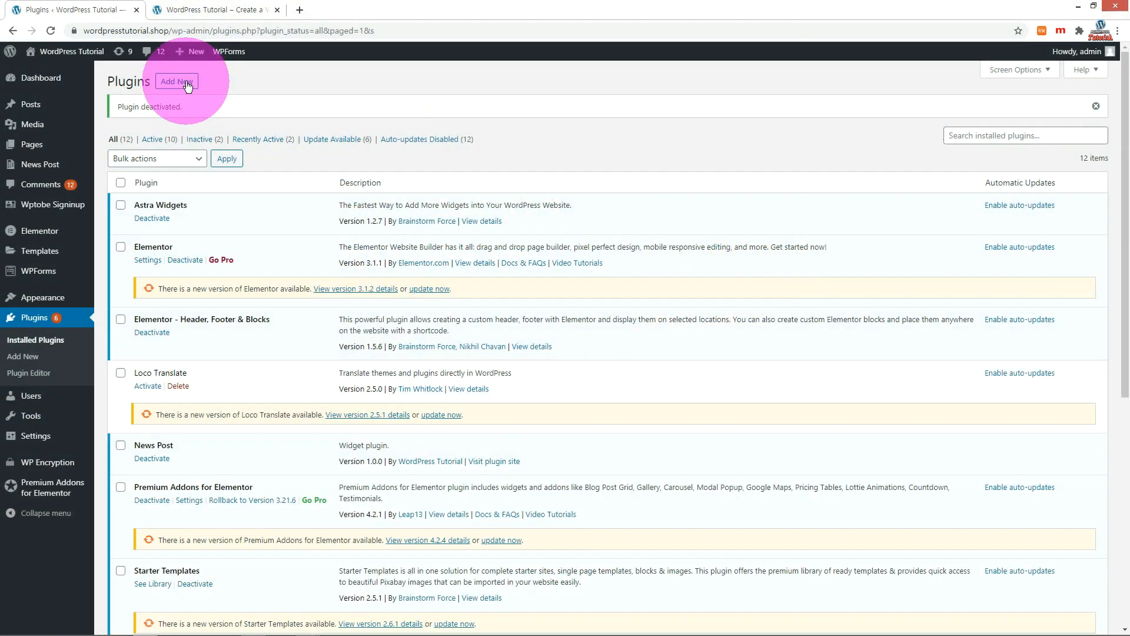
- Search the plugin directory for "translate press", and install and activate TranslatePress – Translate Multilingual sites
{"action": "left_click", "coordinate": [187, 87]}
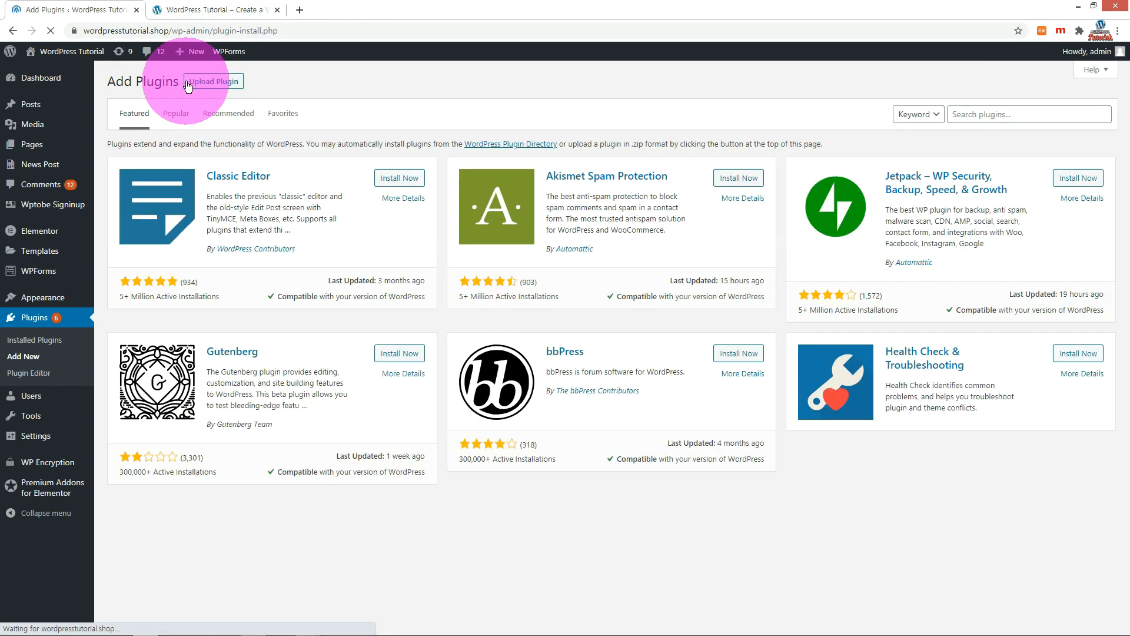
{"action": "type", "text": "transla"}
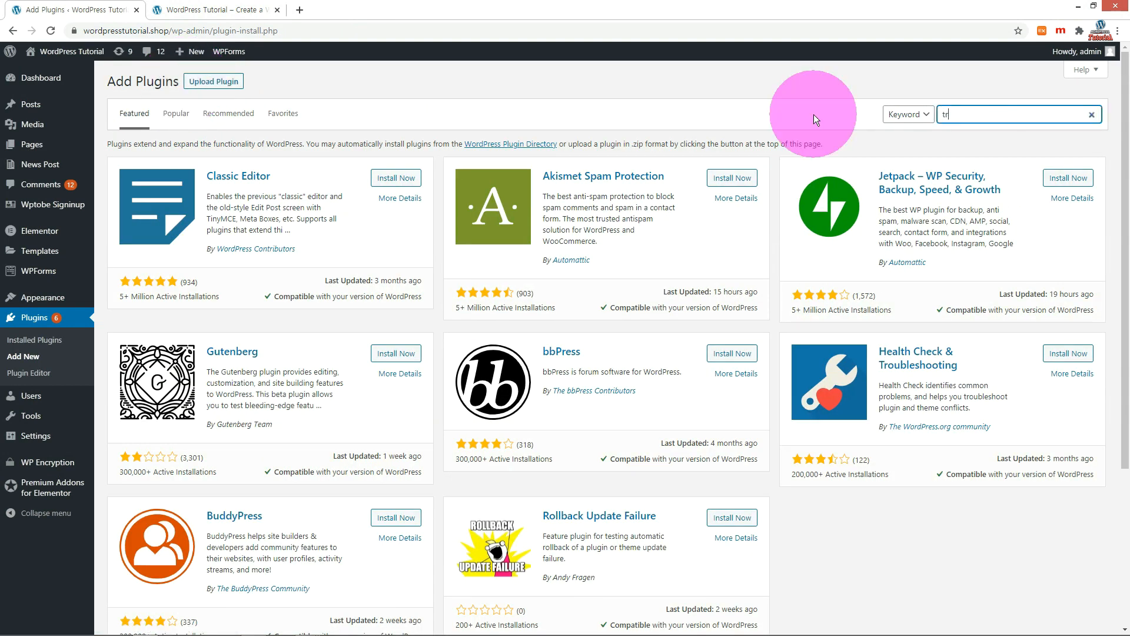
{"action": "type", "text": "te press"}
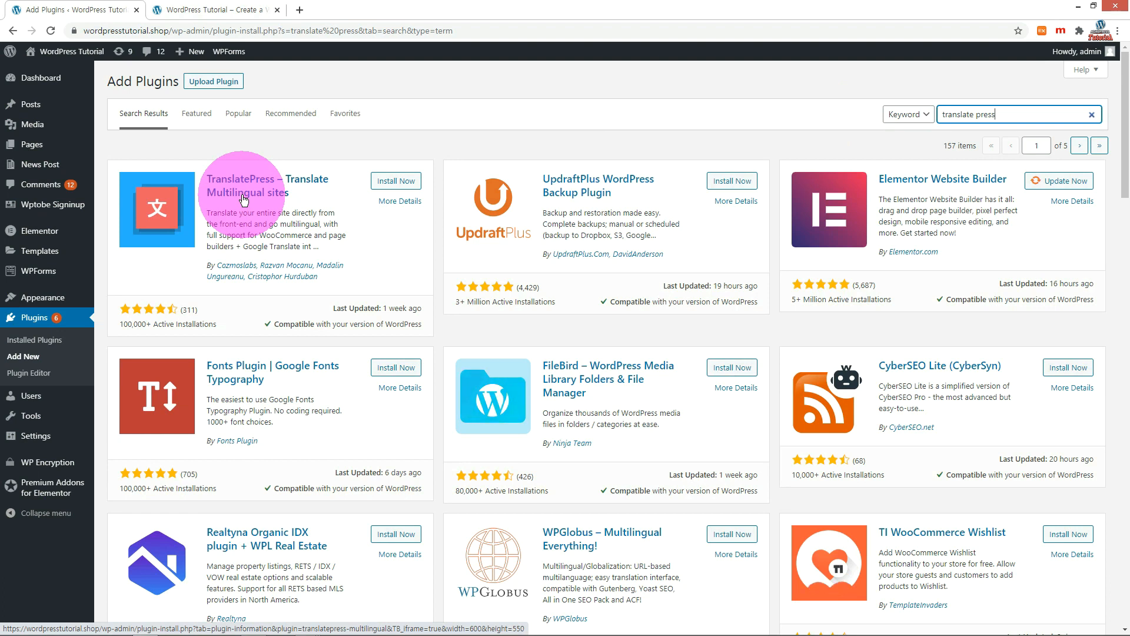
{"action": "left_click", "coordinate": [401, 184]}
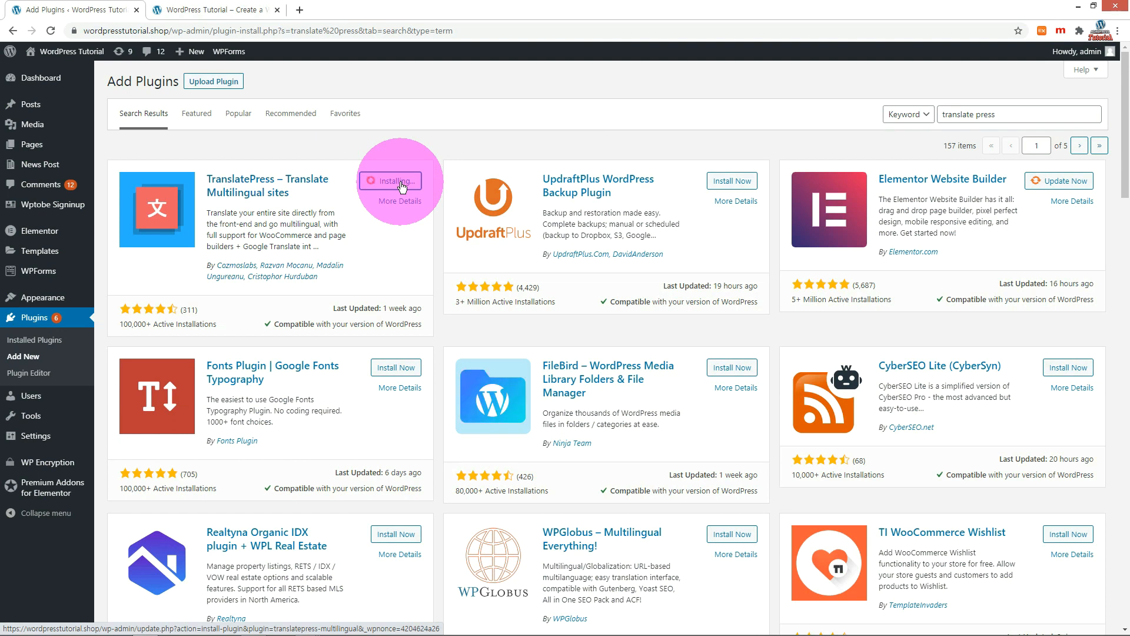
{"action": "left_click", "coordinate": [401, 183]}
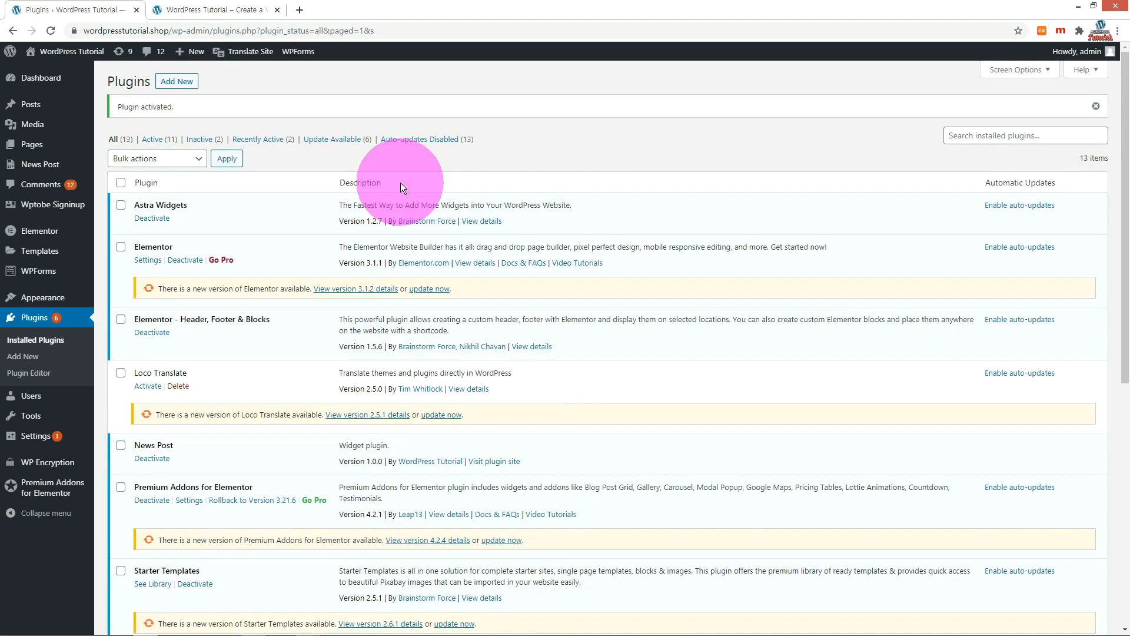
- Open the TranslatePress settings and add Korean to the site's languages
{"action": "mouse_move", "coordinate": [54, 438]}
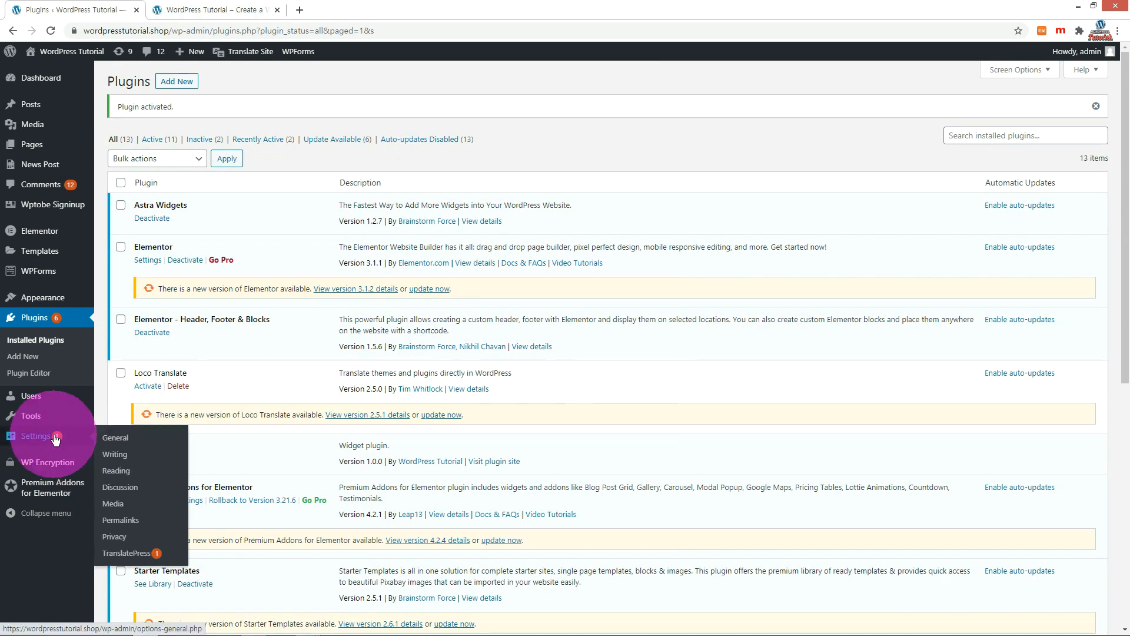
{"action": "left_click", "coordinate": [129, 556]}
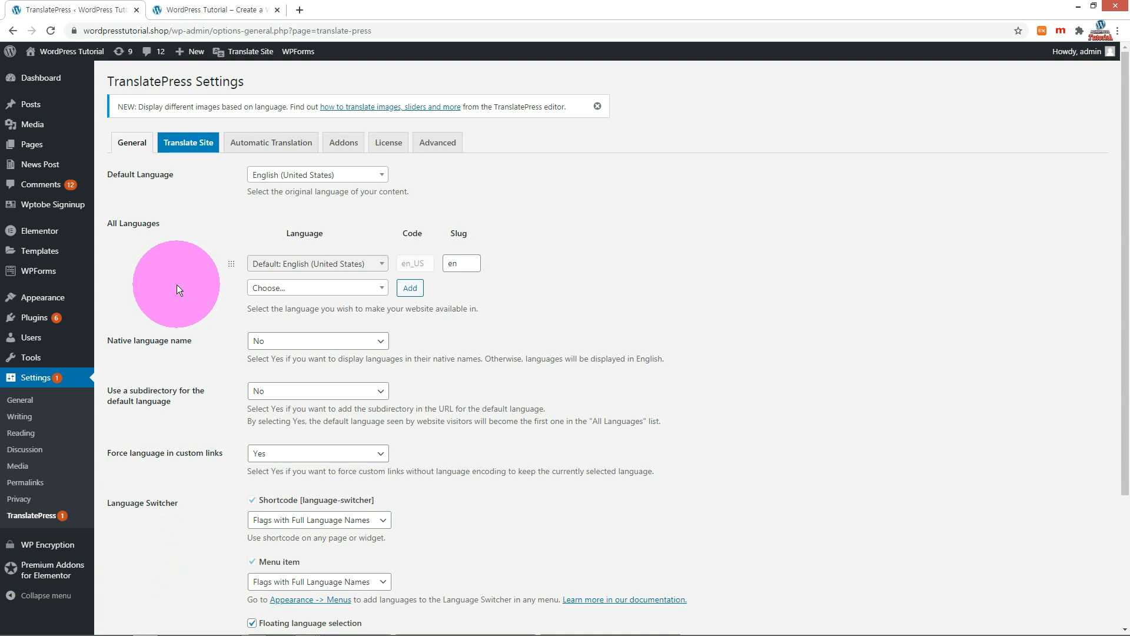
{"action": "left_click", "coordinate": [380, 296]}
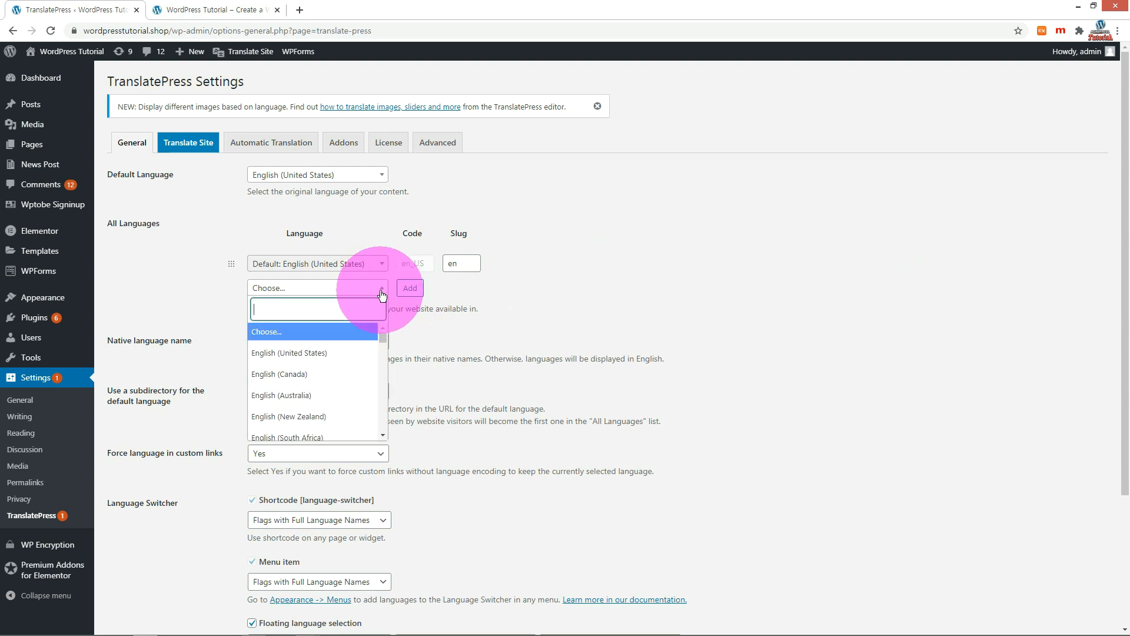
{"action": "type", "text": "korean"}
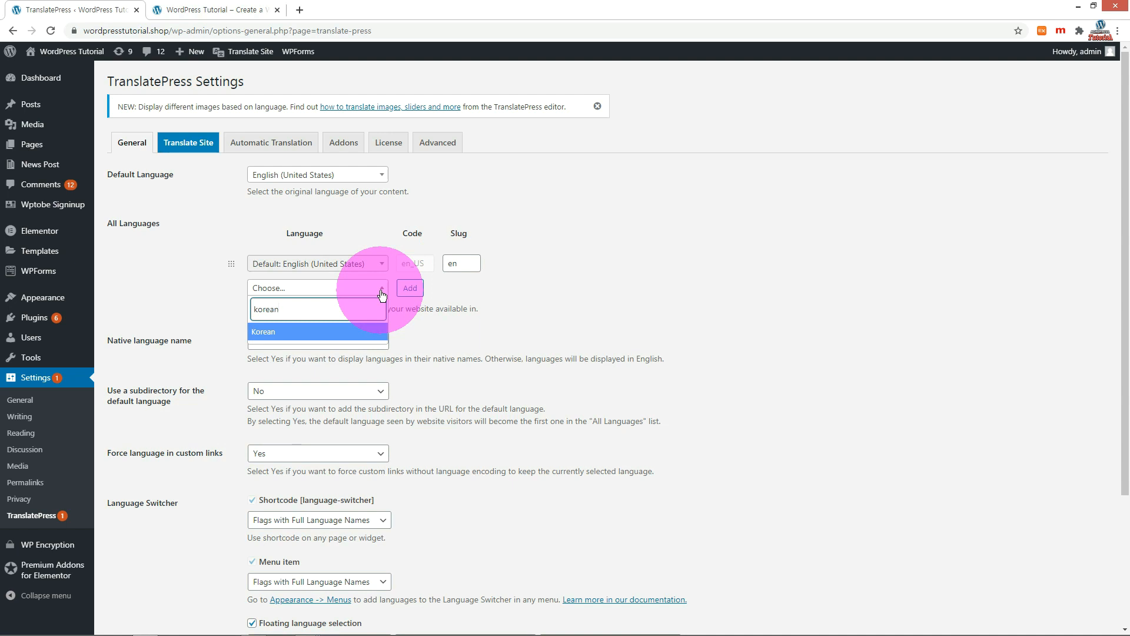
{"action": "left_click", "coordinate": [305, 332]}
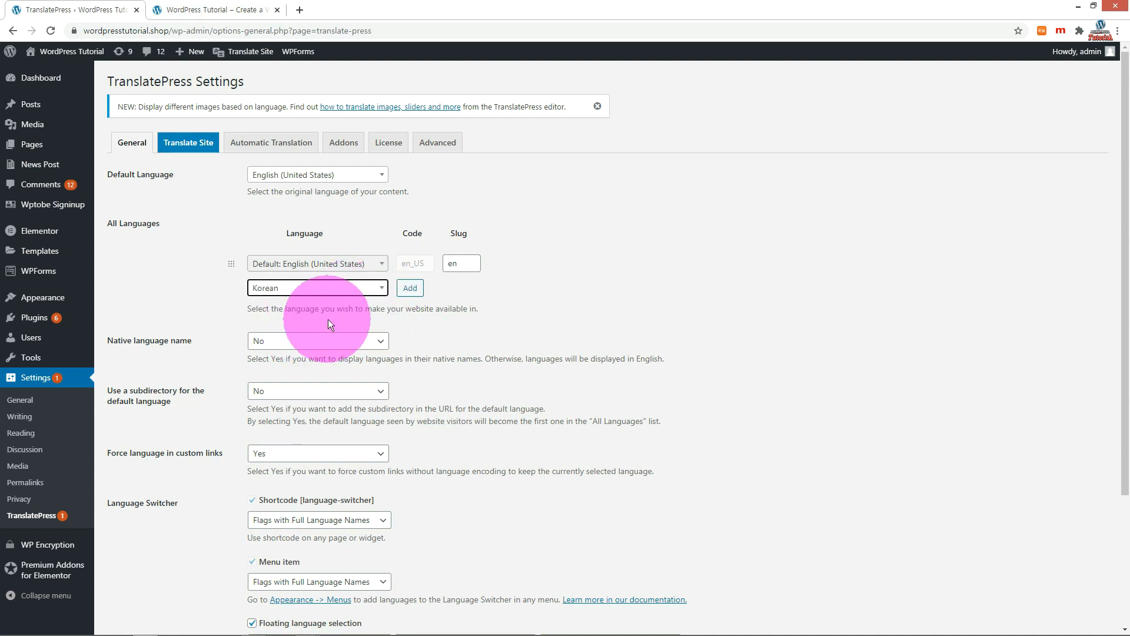
{"action": "left_click", "coordinate": [410, 288]}
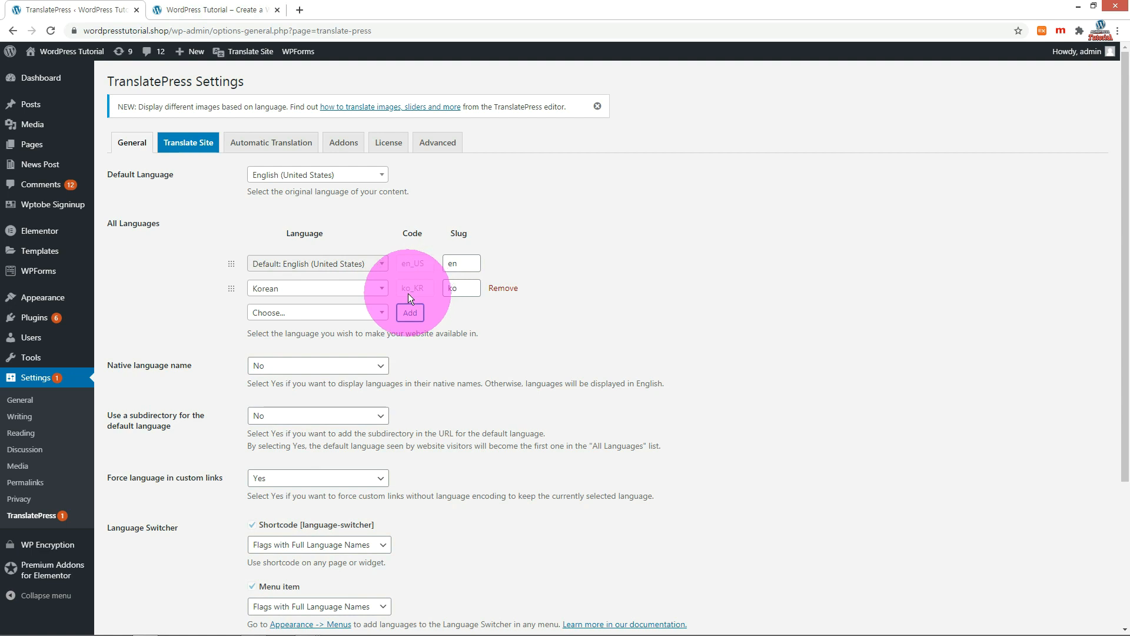
- Try to add Chinese (China) as another site language
{"action": "left_click", "coordinate": [373, 316]}
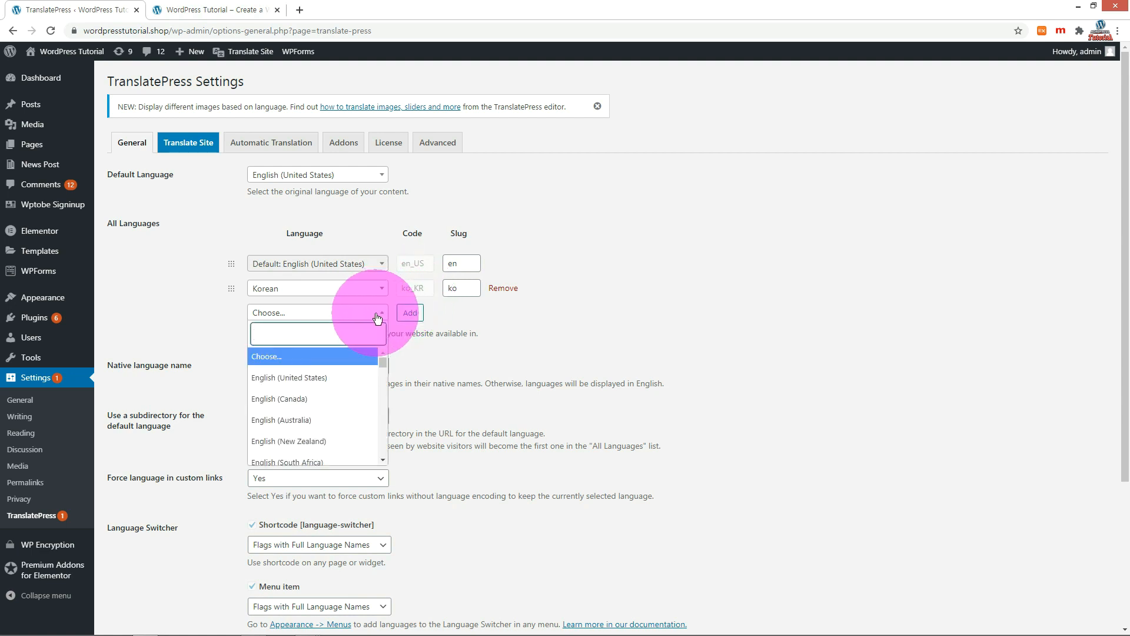
{"action": "type", "text": "China"}
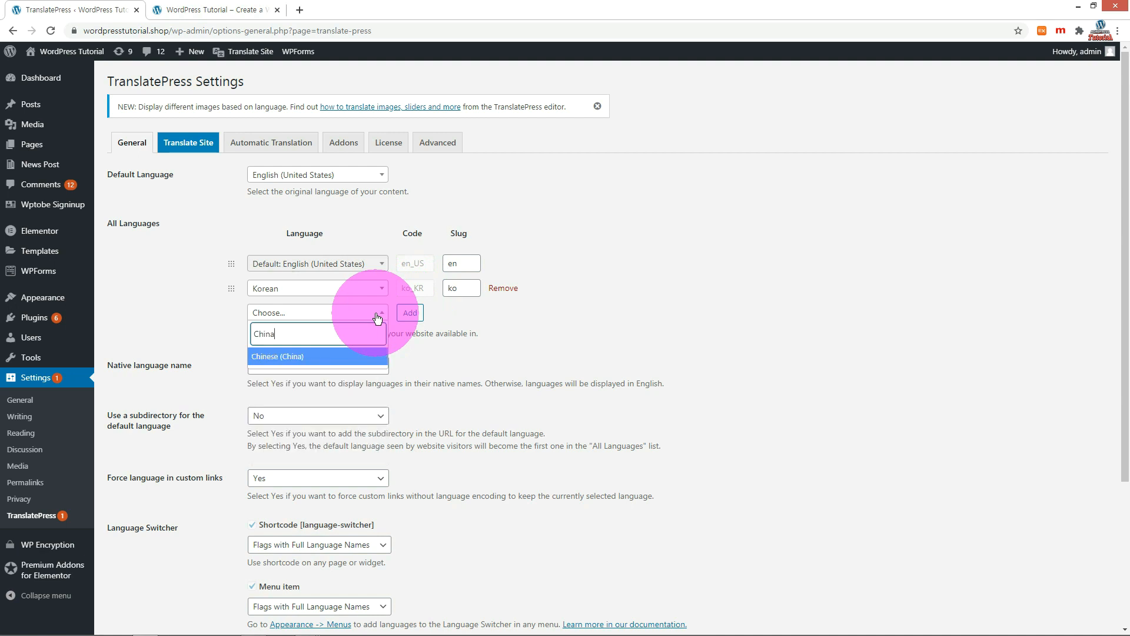
{"action": "left_click", "coordinate": [313, 355]}
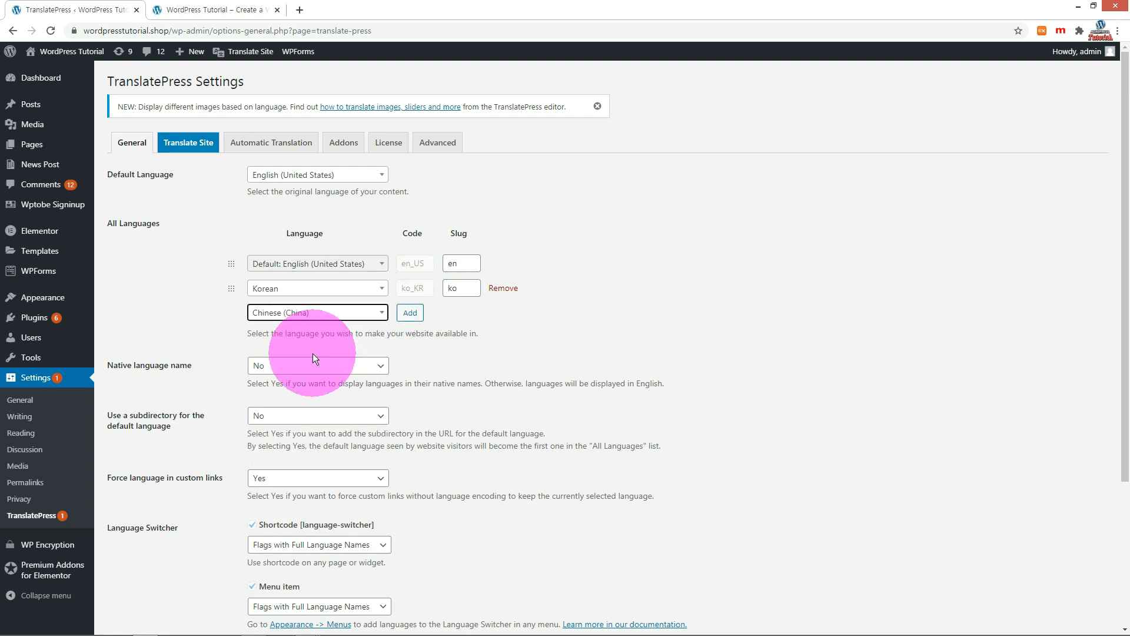
{"action": "left_click", "coordinate": [410, 314]}
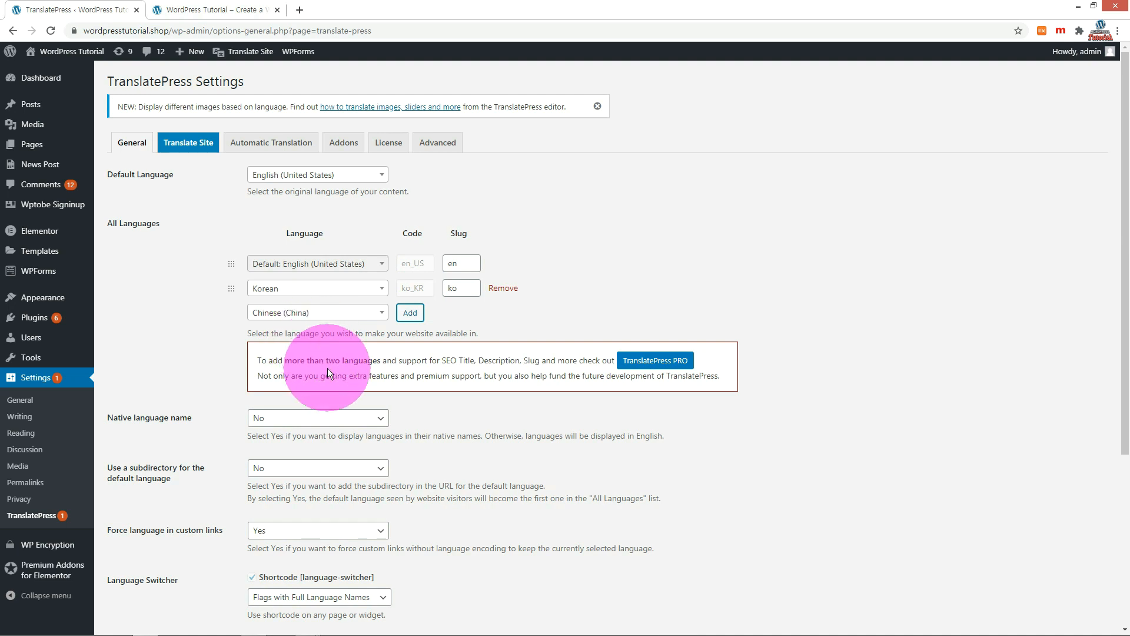
- Save the TranslatePress settings and open the live site in a new browser tab
{"action": "scroll", "coordinate": [802, 284], "scroll_direction": "down", "scroll_amount": 4}
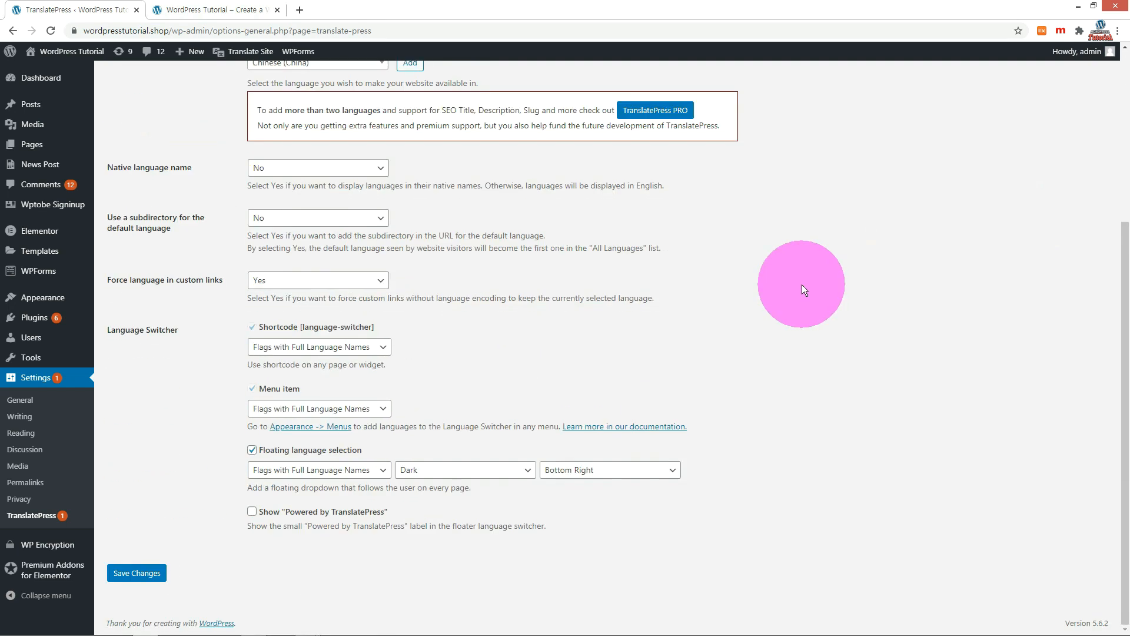
{"action": "left_click", "coordinate": [121, 580]}
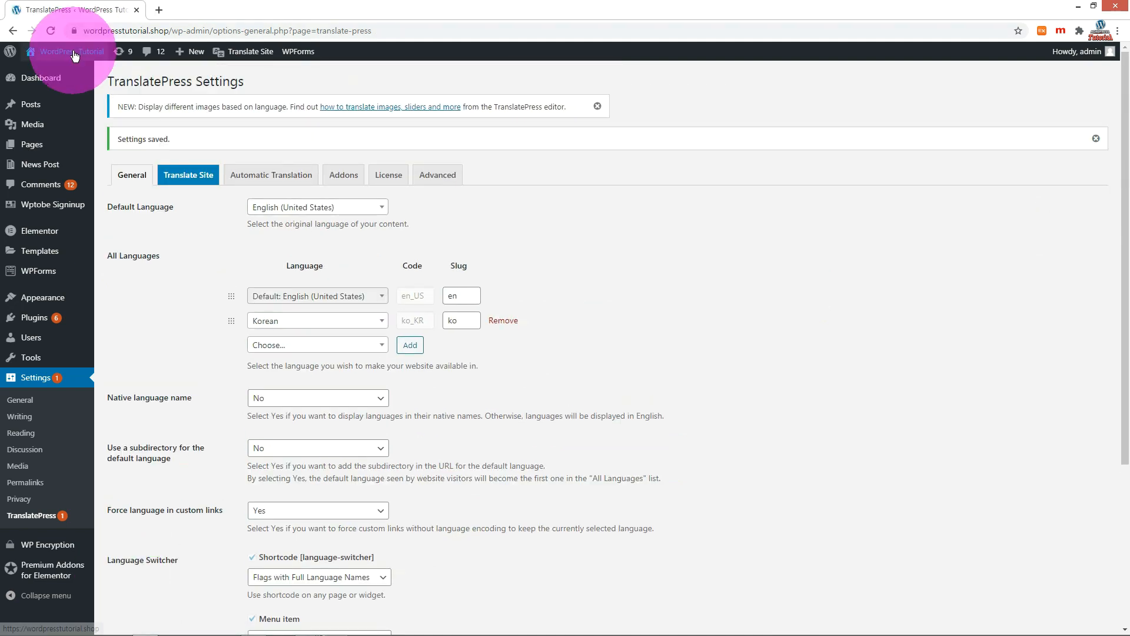
{"action": "mouse_move", "coordinate": [71, 54]}
{"action": "middle_click", "coordinate": [52, 76]}
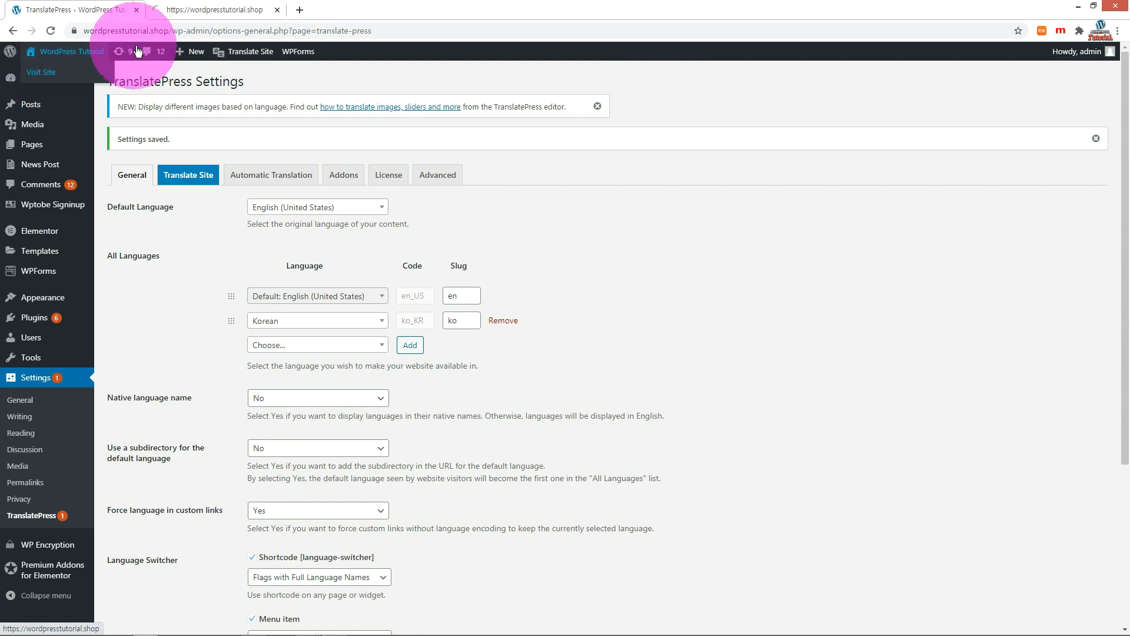
{"action": "left_click", "coordinate": [203, 9]}
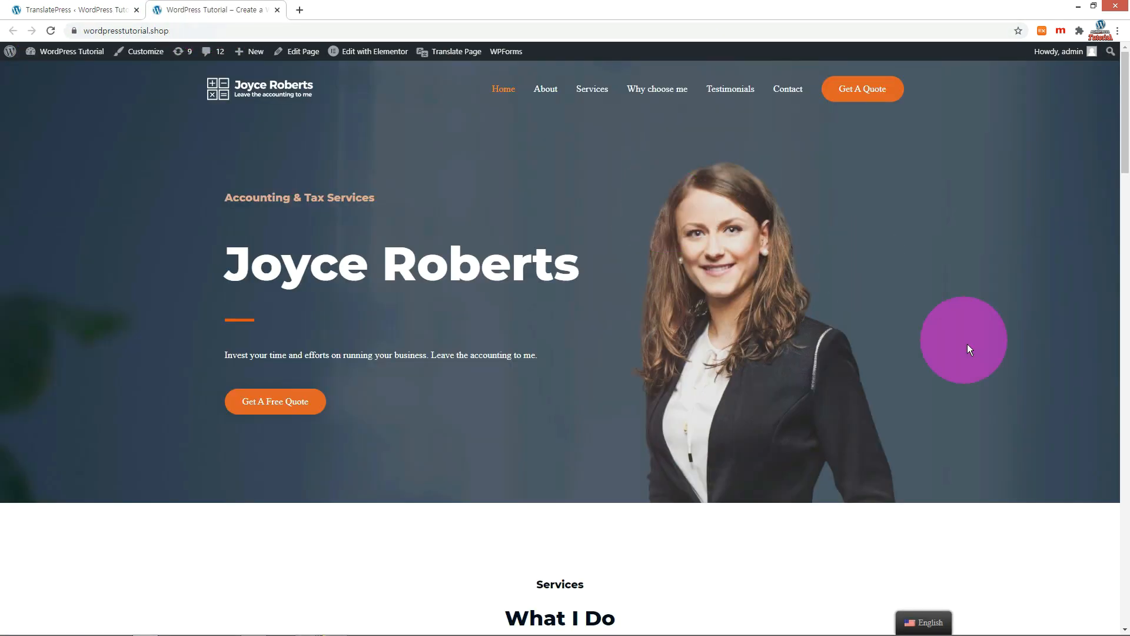
- Preview the home page in Korean with the floating language switcher, and return it to English
{"action": "mouse_move", "coordinate": [938, 625]}
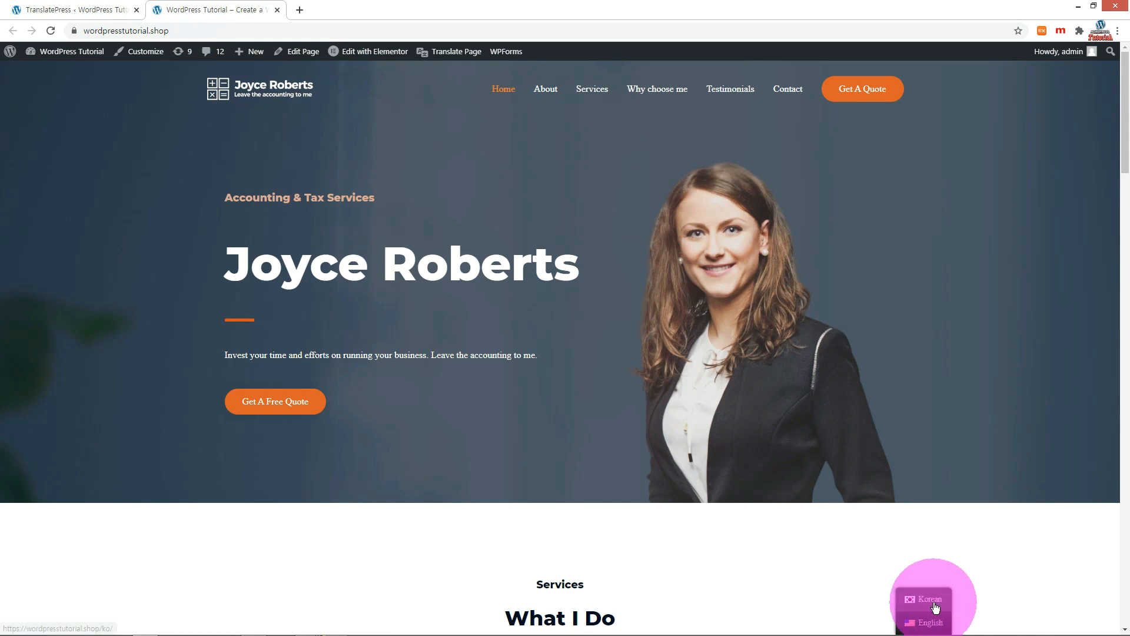
{"action": "left_click", "coordinate": [936, 605]}
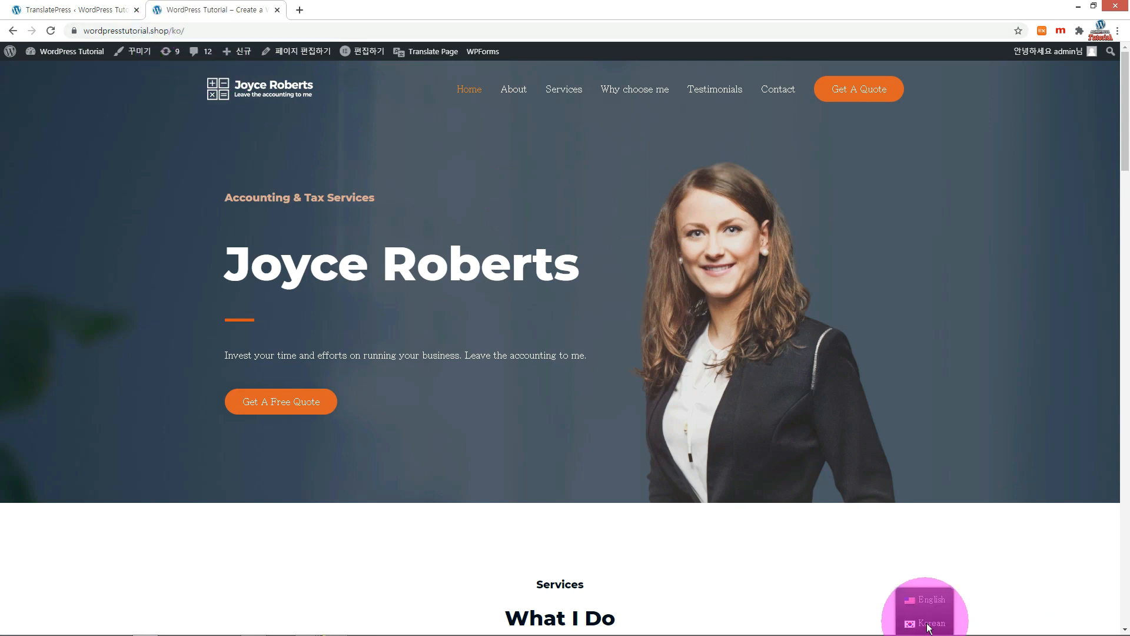
{"action": "left_click", "coordinate": [932, 603]}
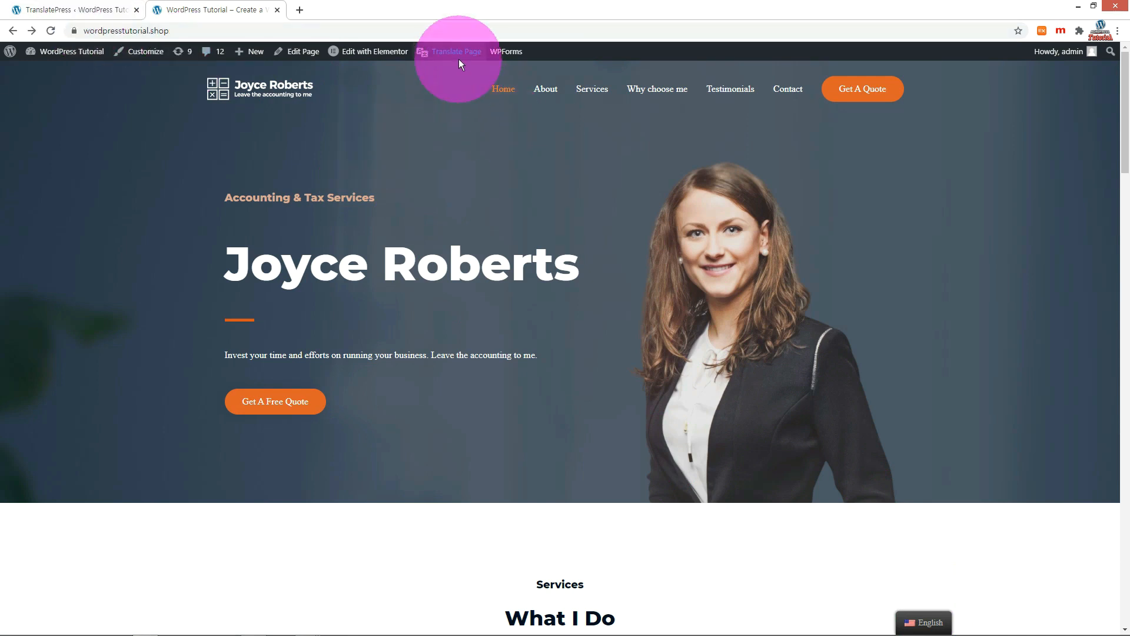
- Open the home page in the TranslatePress translation editor
{"action": "mouse_move", "coordinate": [458, 59]}
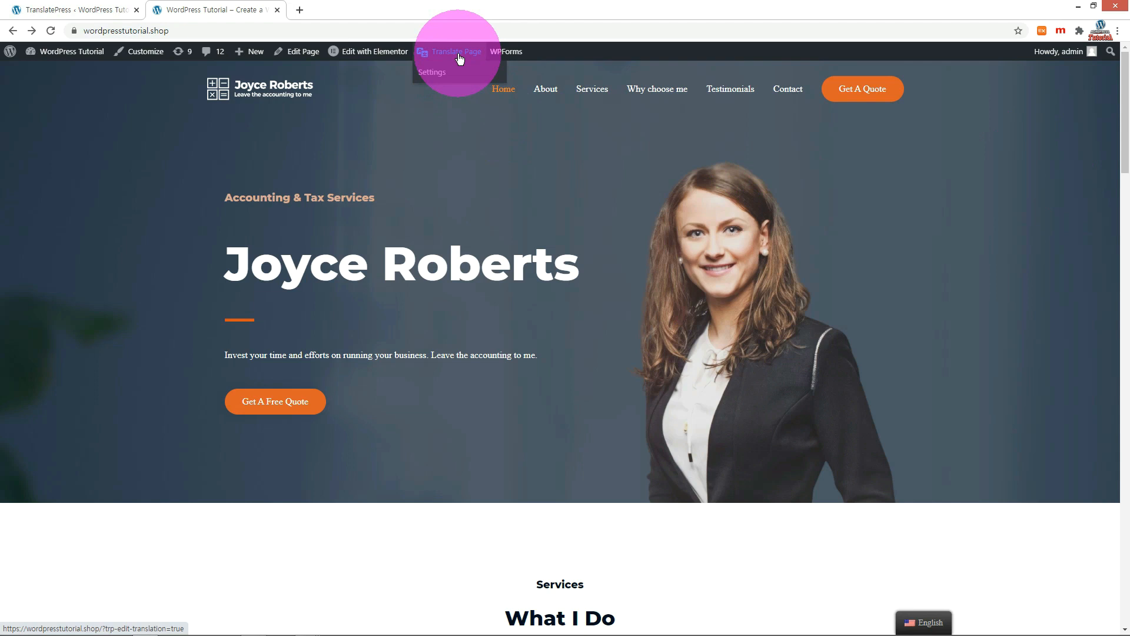
{"action": "left_click", "coordinate": [457, 52]}
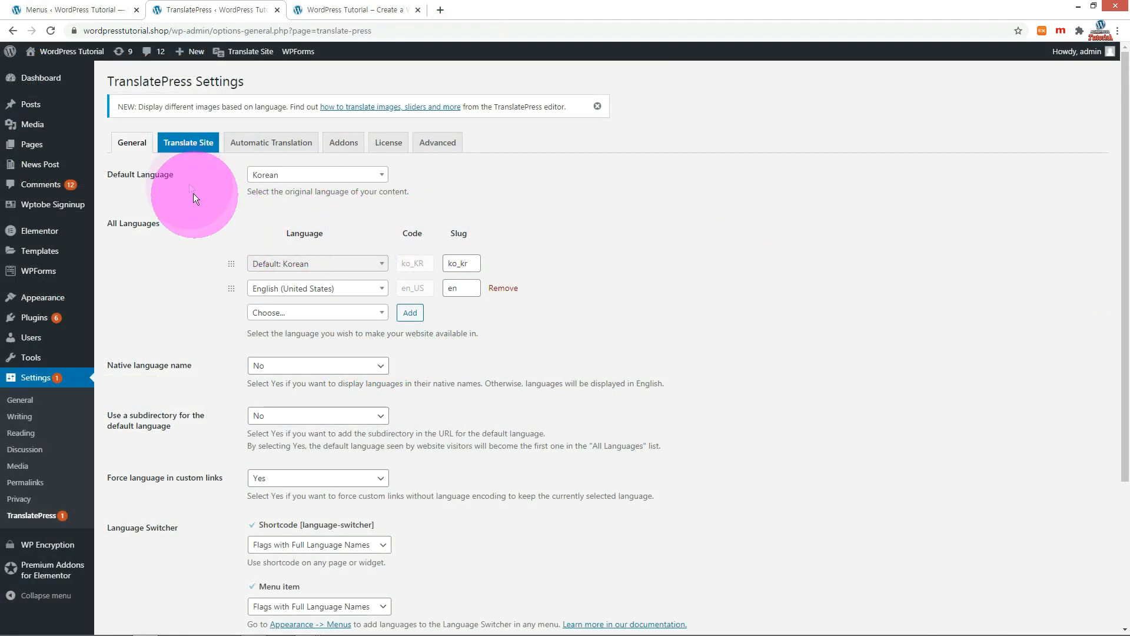
{"action": "left_click", "coordinate": [189, 146]}
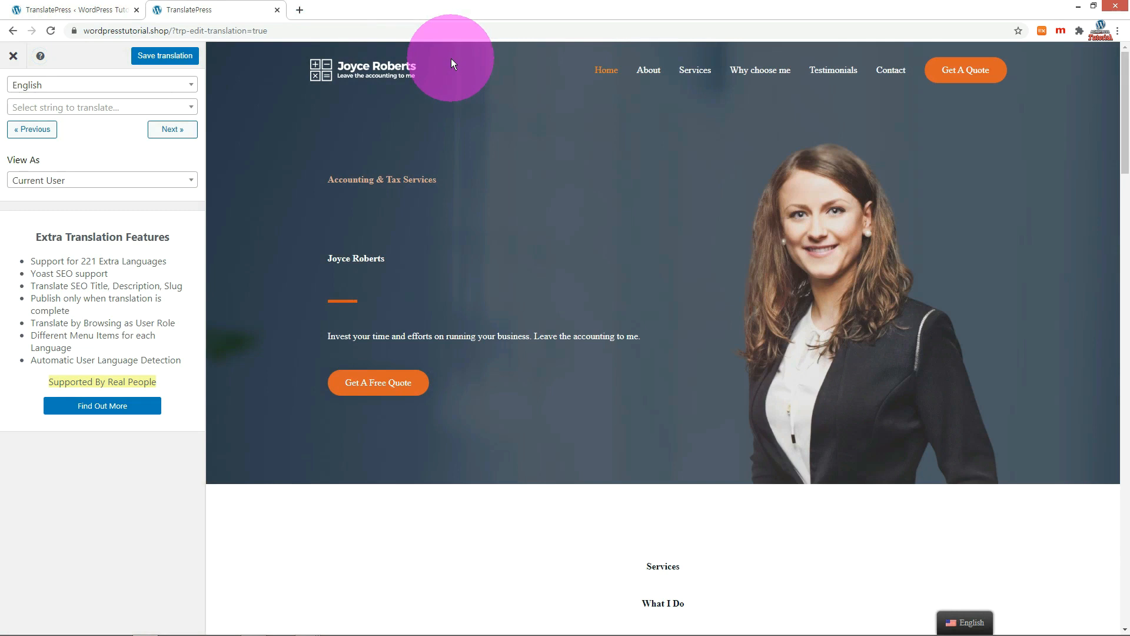
- Translate the "Accounting & Tax Services" text into Korean as "어카운트 & 세금 서비스" and save the translation
{"action": "left_click", "coordinate": [331, 157]}
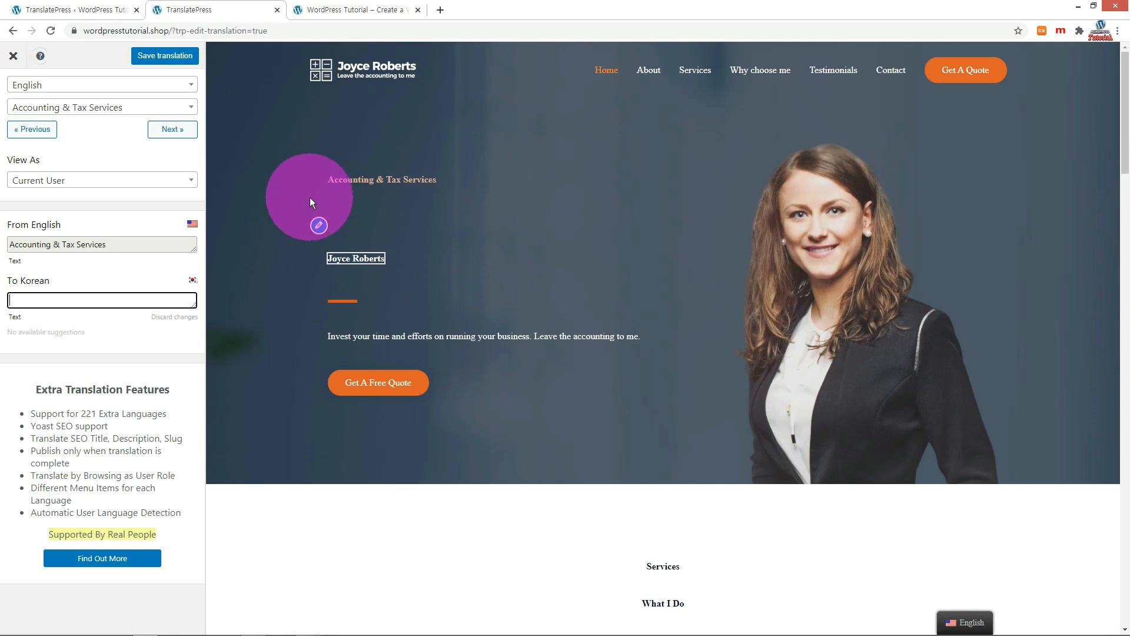
{"action": "left_click", "coordinate": [314, 180]}
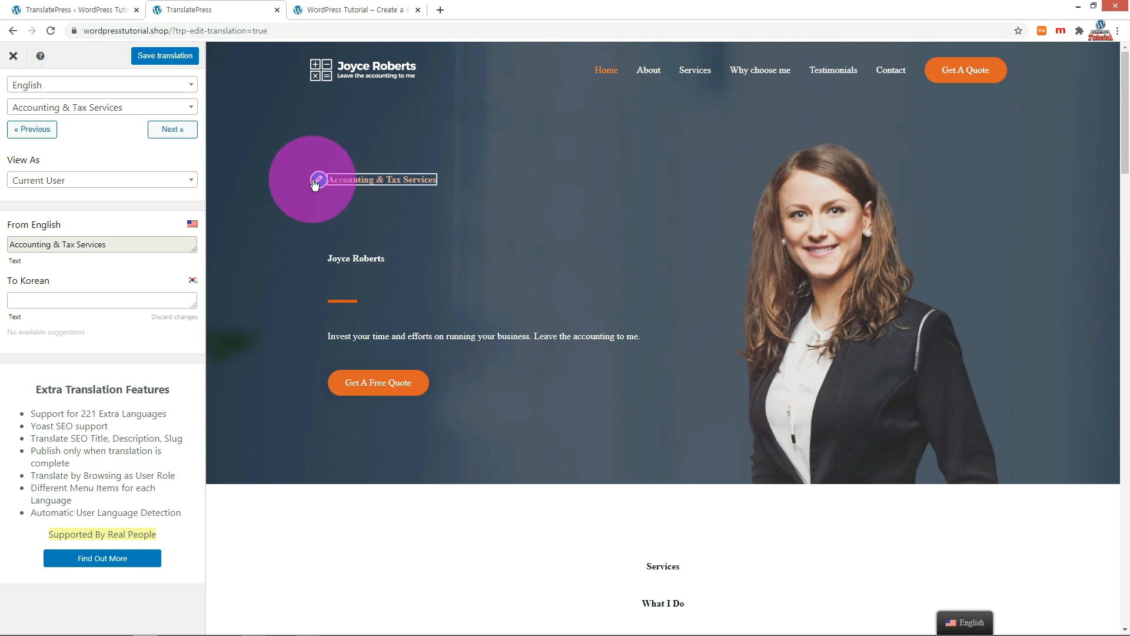
{"action": "left_click", "coordinate": [152, 299]}
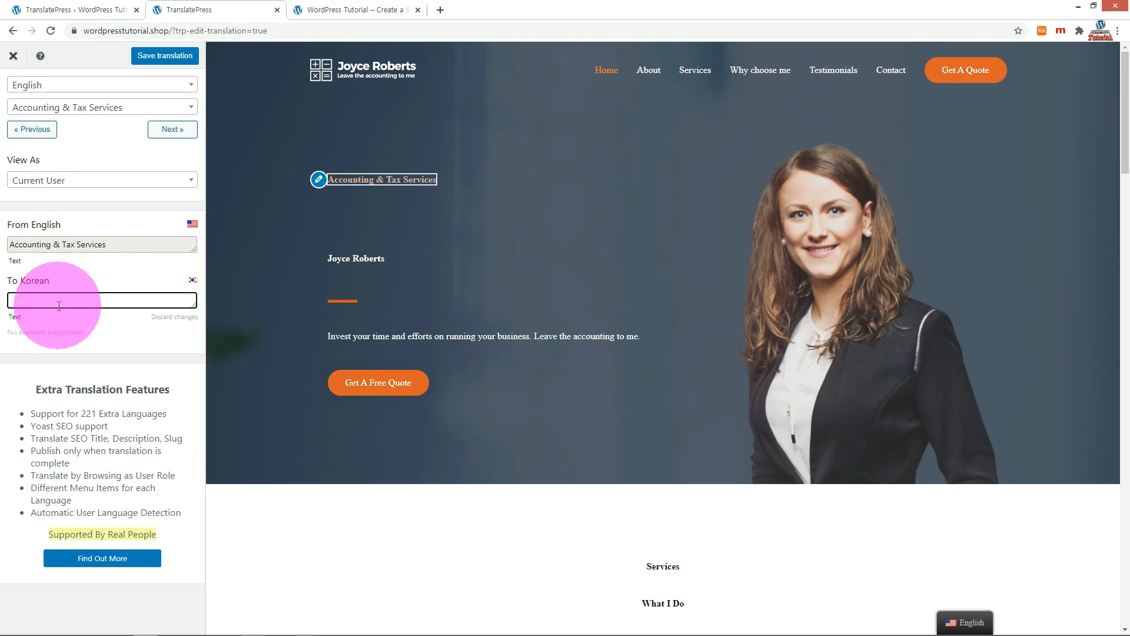
{"action": "type", "text": "ㅇ"}
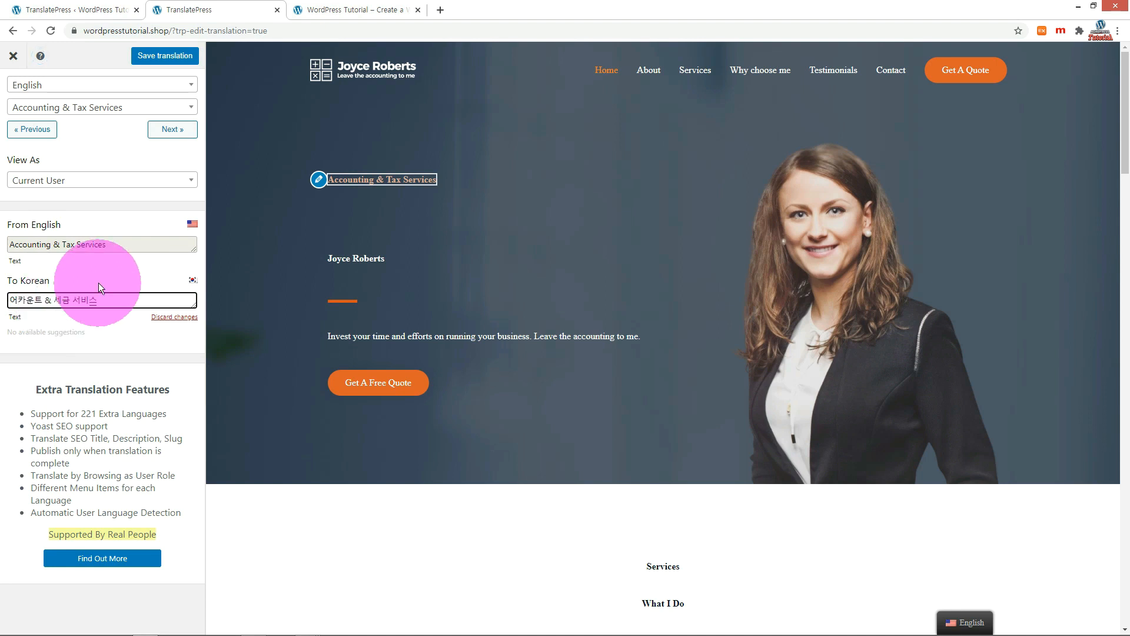
{"action": "left_click", "coordinate": [150, 57]}
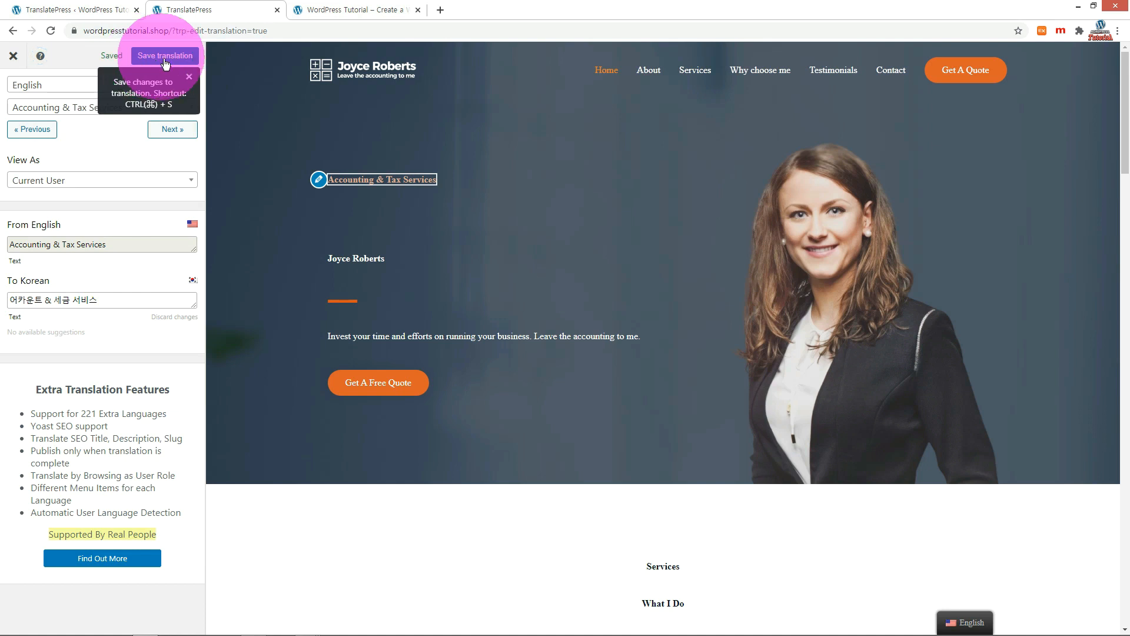
- Translate the name heading in the home page's hero section into Korean as "워프토비" and save the translation
{"action": "left_click", "coordinate": [319, 226]}
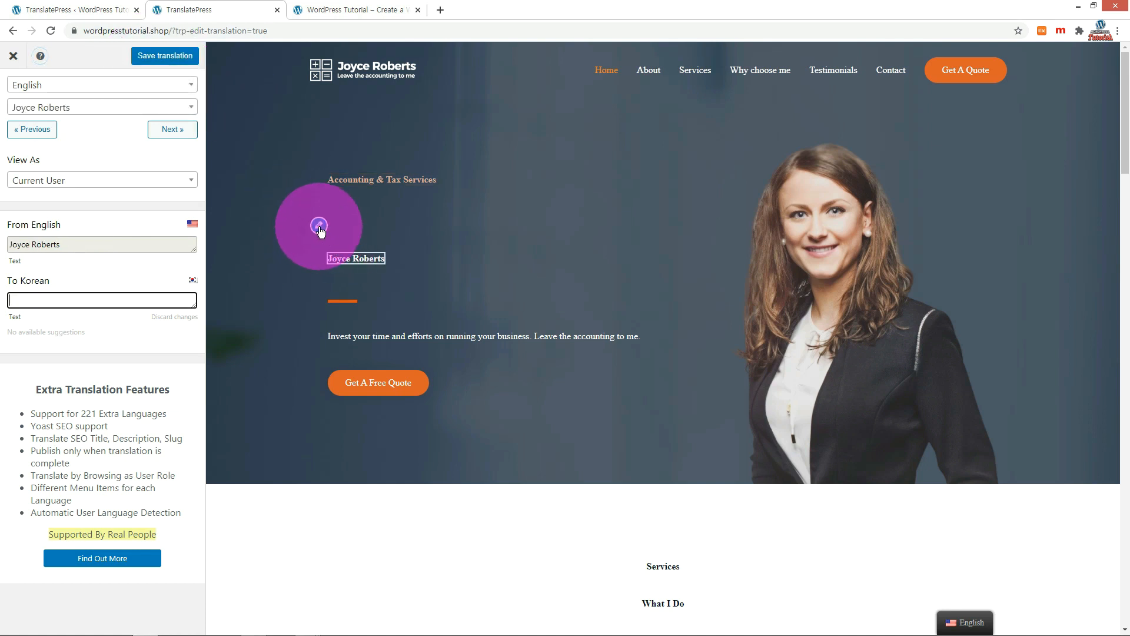
{"action": "left_click", "coordinate": [91, 309]}
{"action": "type", "text": "워프토비"}
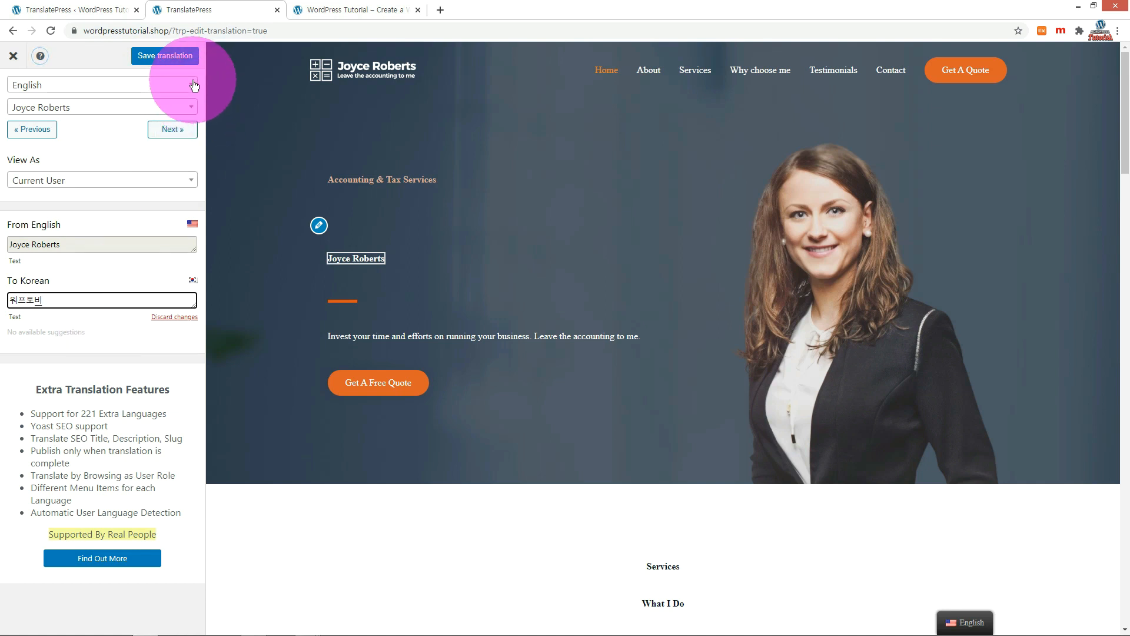
{"action": "left_click", "coordinate": [176, 57]}
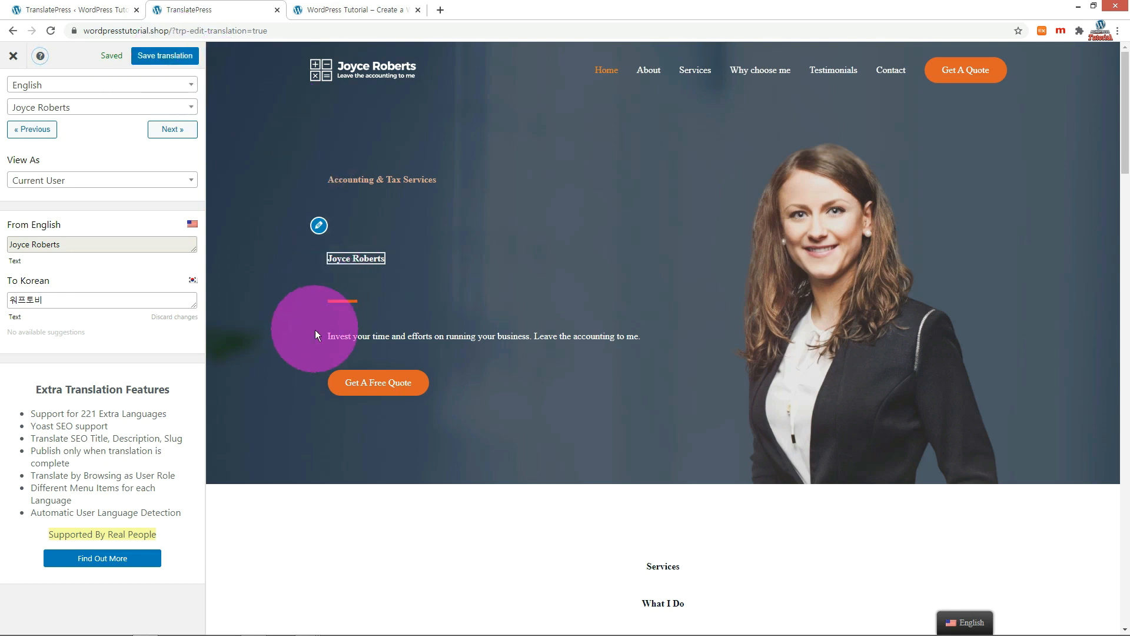
- Translate the hero paragraph "Invest your time and efforts on running your business..." into Korean as "워프토비 로그인 회원가입 플러그인" and save it
{"action": "left_click", "coordinate": [318, 337]}
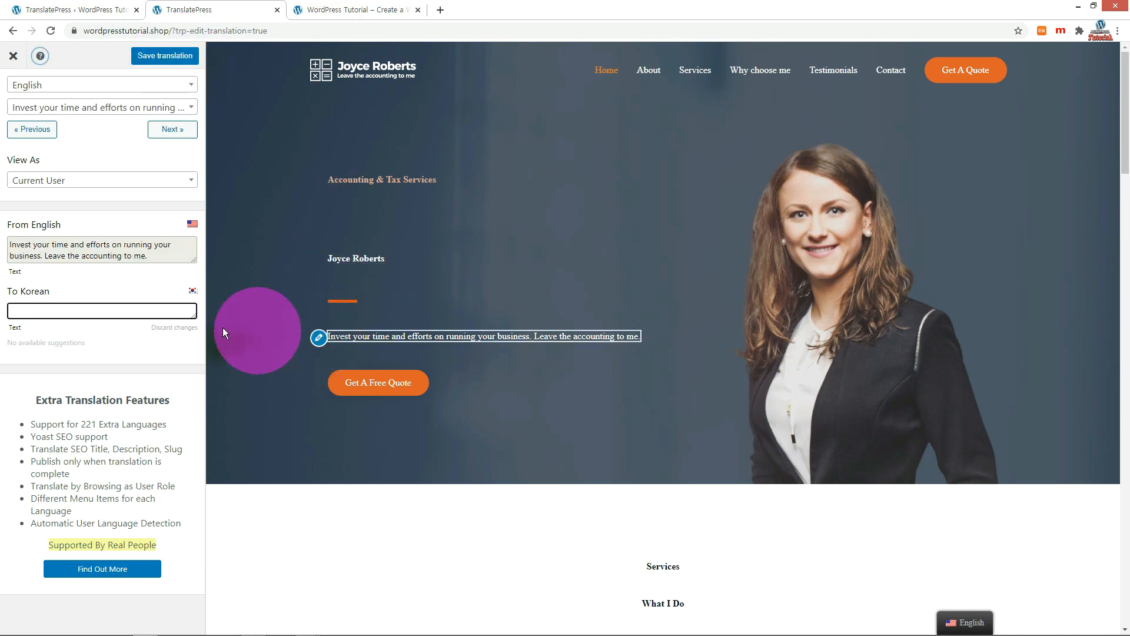
{"action": "type", "text": "ㅎ"}
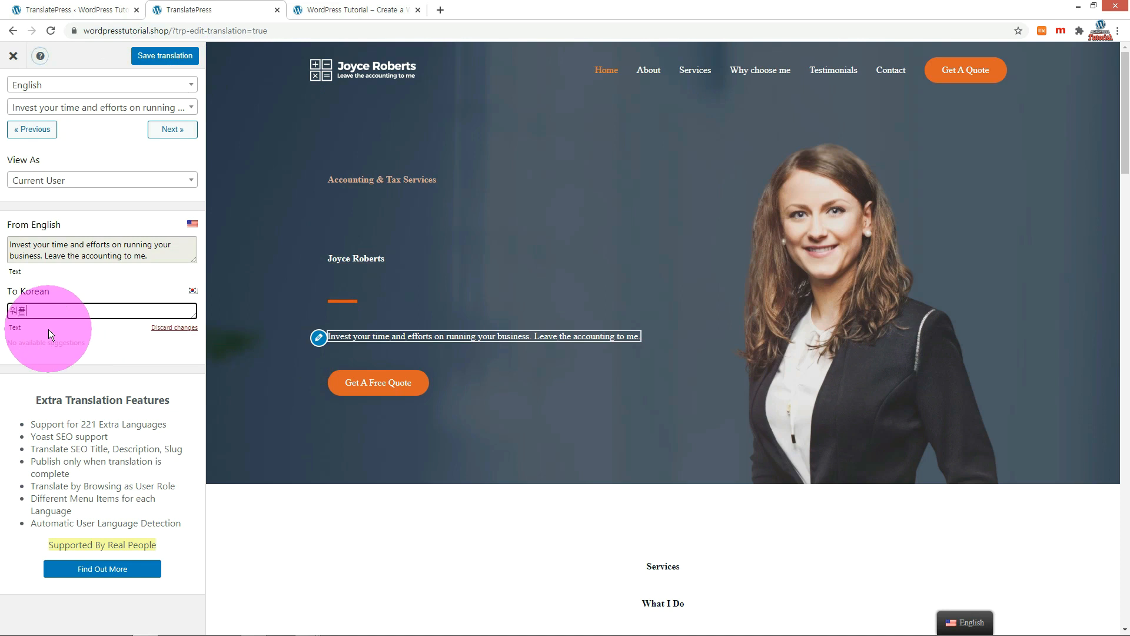
{"action": "type", "text": "프토비 로그인 회원가입 플러그인"}
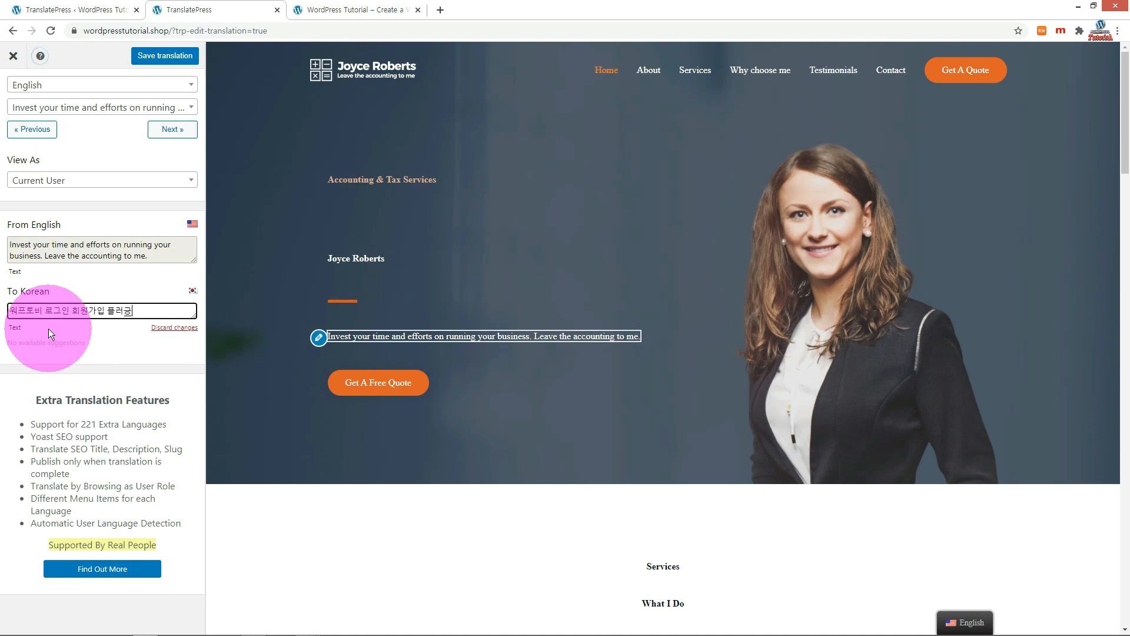
{"action": "left_click", "coordinate": [149, 59]}
- Translate the hero button text "Get A Free Quote" into Korean as "플러그인 다운로드" and save the translation
{"action": "left_click", "coordinate": [336, 387]}
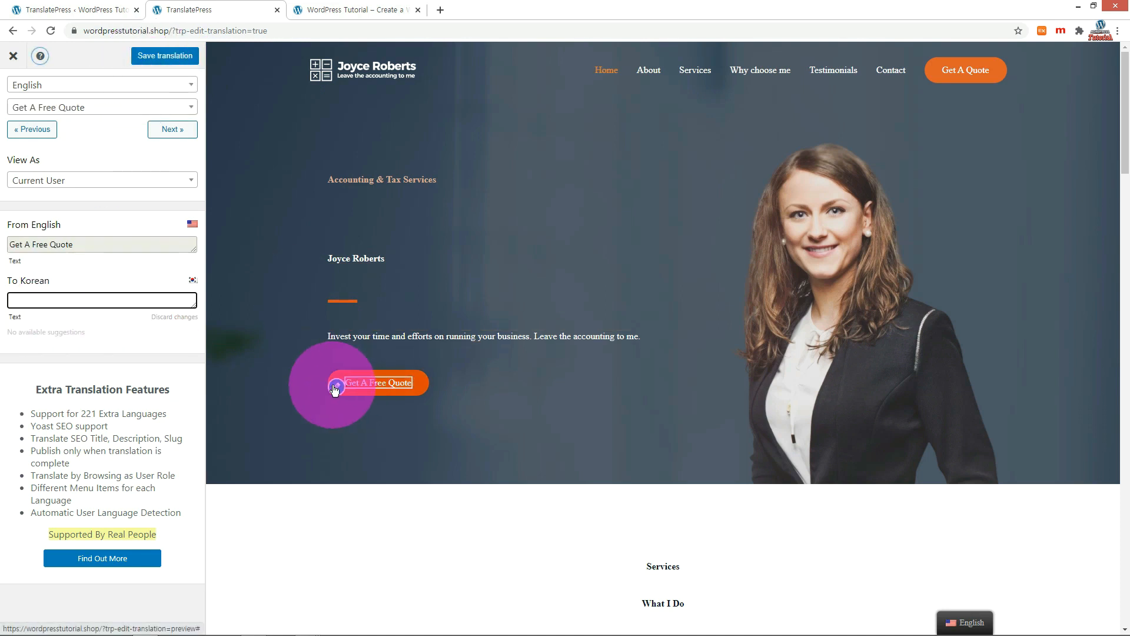
{"action": "left_click", "coordinate": [129, 299]}
{"action": "type", "text": "무"}
{"action": "type", "text": "러그인 다운로드"}
{"action": "left_click", "coordinate": [162, 57]}
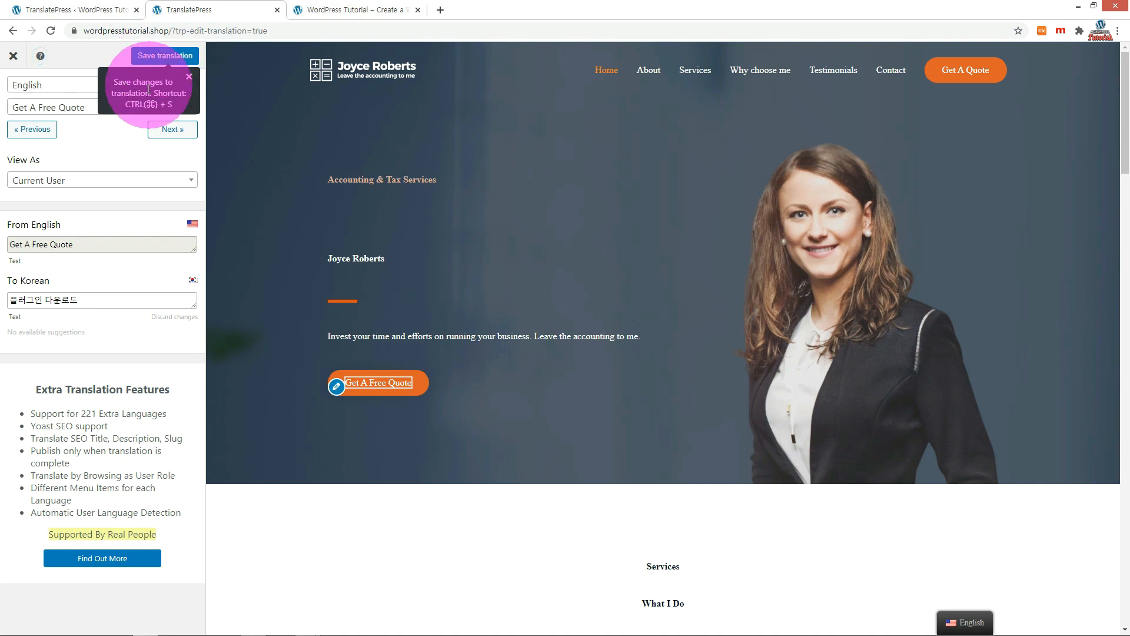
- View the live home page in Korean to check the hero section translations
{"action": "left_click", "coordinate": [337, 9]}
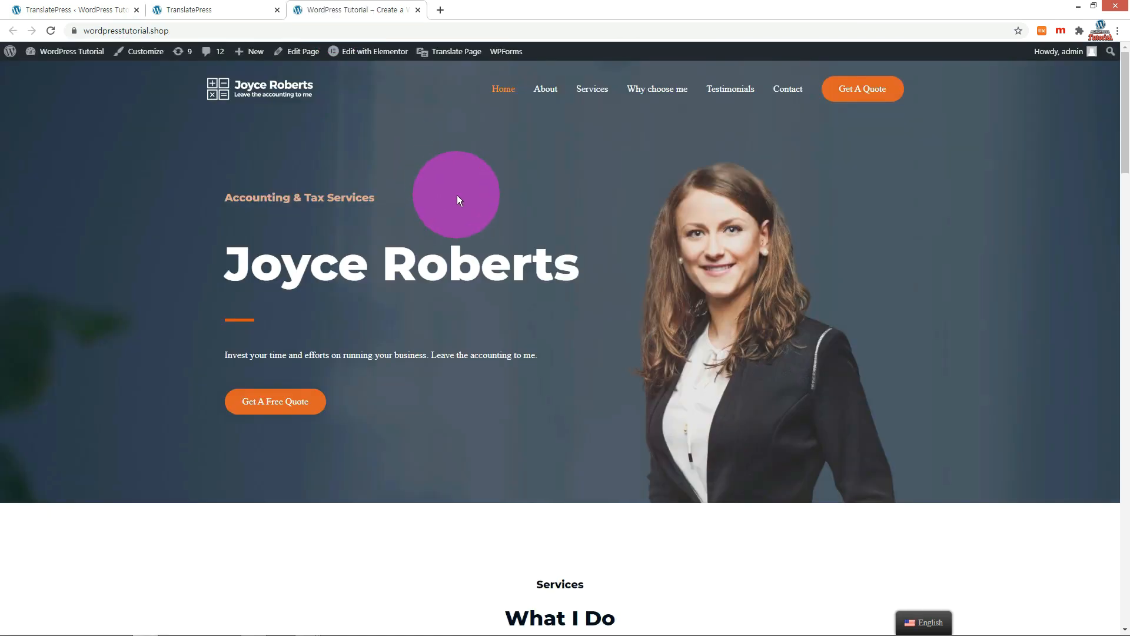
{"action": "mouse_move", "coordinate": [930, 604]}
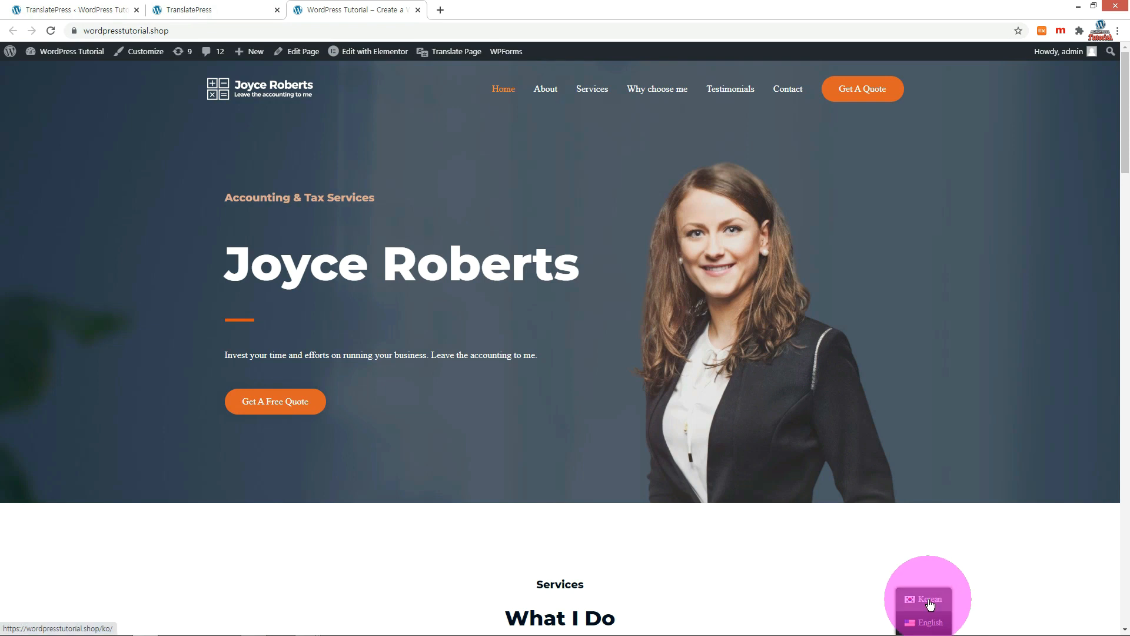
{"action": "left_click", "coordinate": [930, 601]}
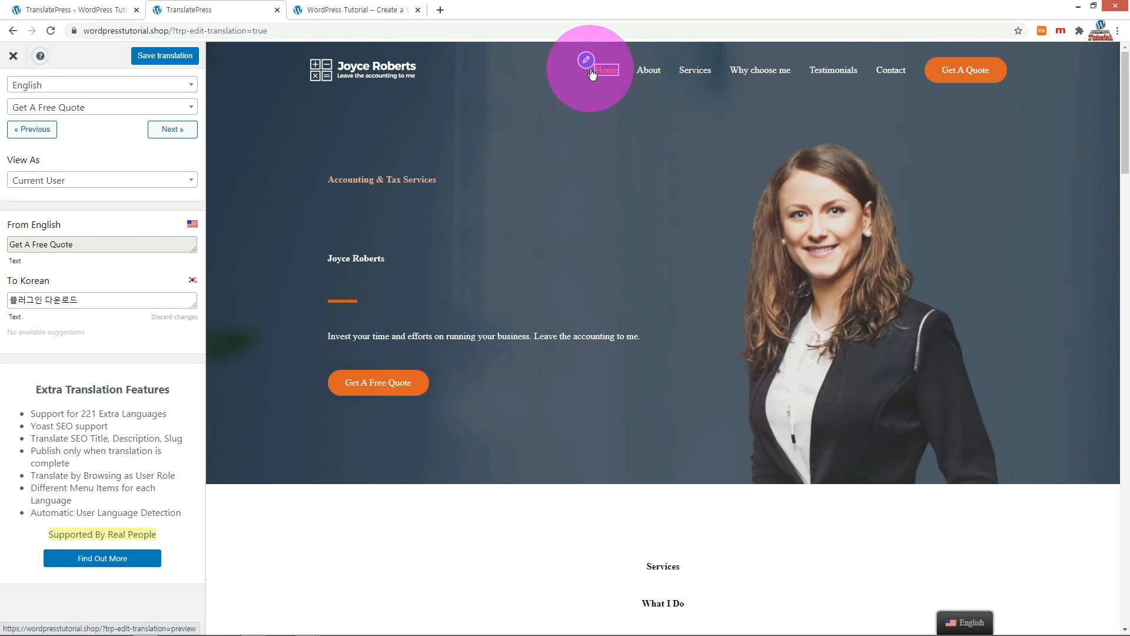
- In the translation editor, translate the menu items "Home" as "홈" and "About" as "회사소개", saving the translations
{"action": "left_click", "coordinate": [586, 61]}
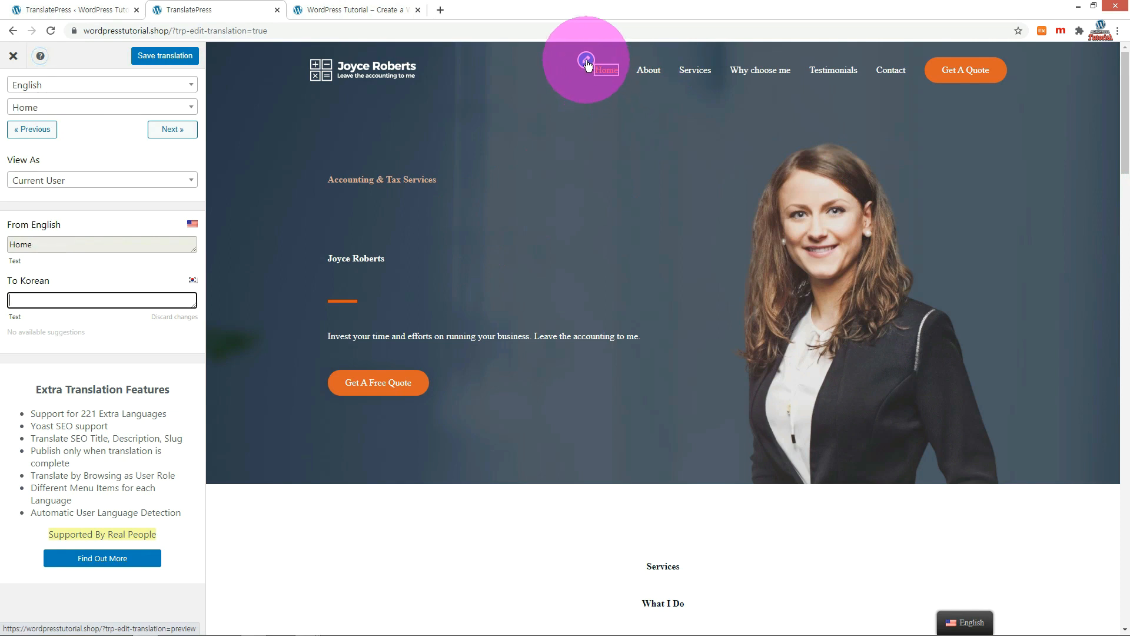
{"action": "type", "text": "홈"}
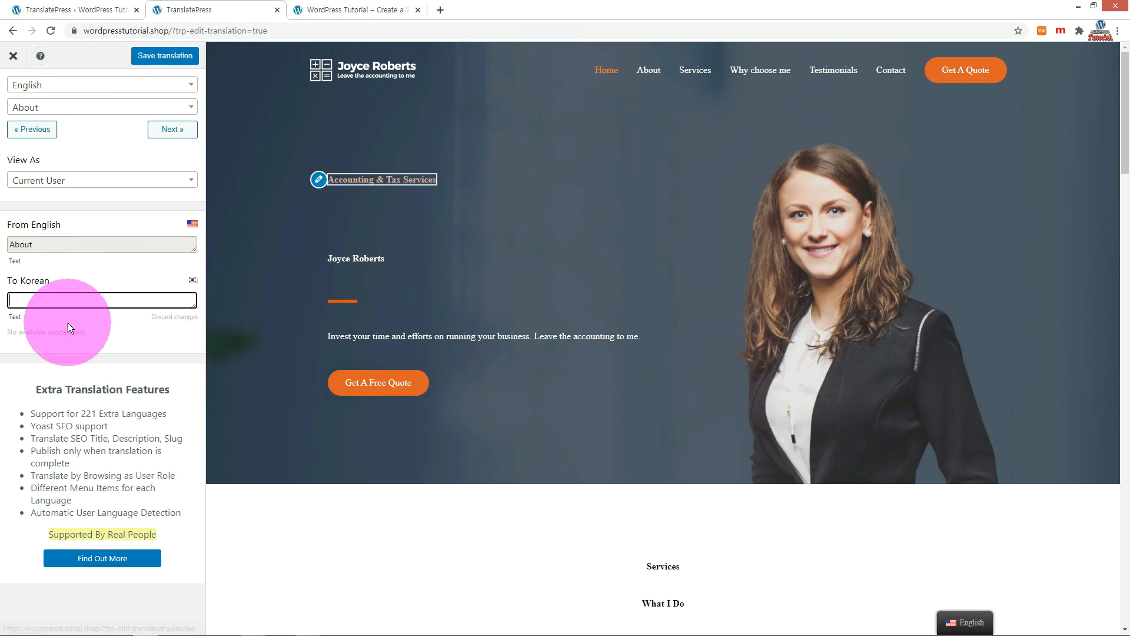
{"action": "type", "text": "회사소개"}
{"action": "left_click", "coordinate": [180, 59]}
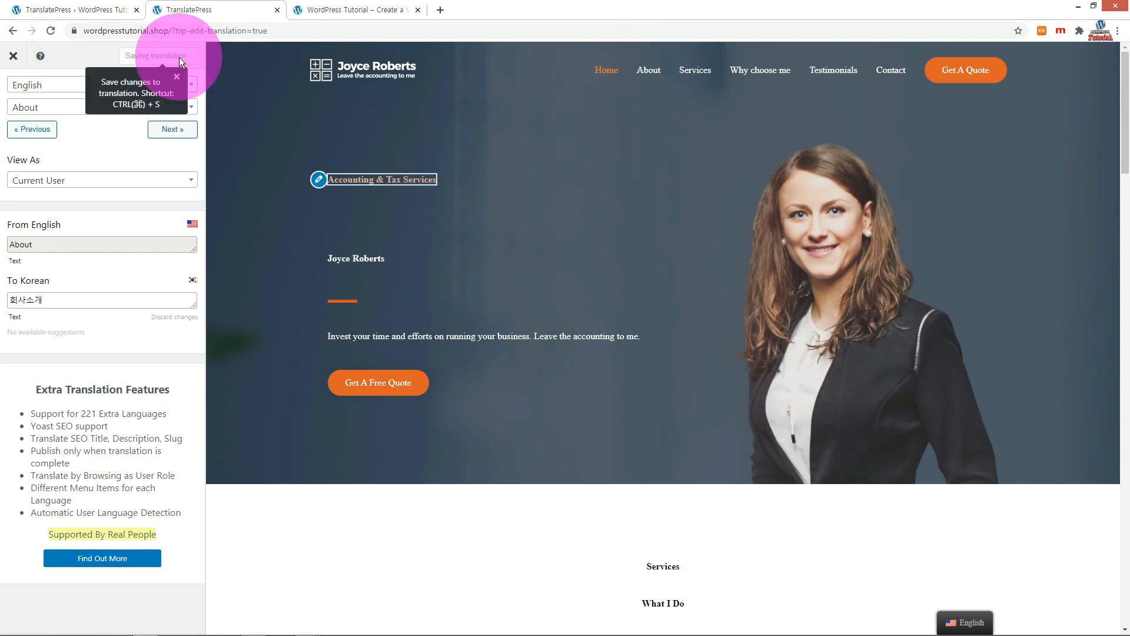
- Translate the menu items "Services" as "서비스" and "Why choose me" as "왜 우리를?" in Korean
{"action": "left_click", "coordinate": [672, 61]}
{"action": "type", "text": "서비"}
{"action": "left_click", "coordinate": [722, 62]}
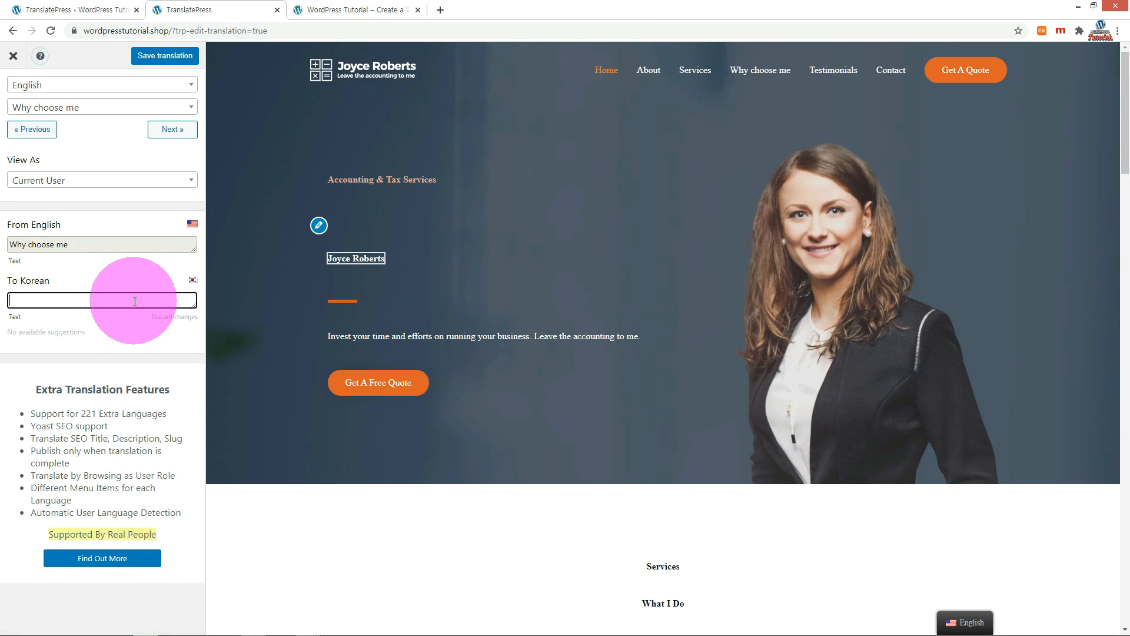
{"action": "type", "text": "왜 저를"}
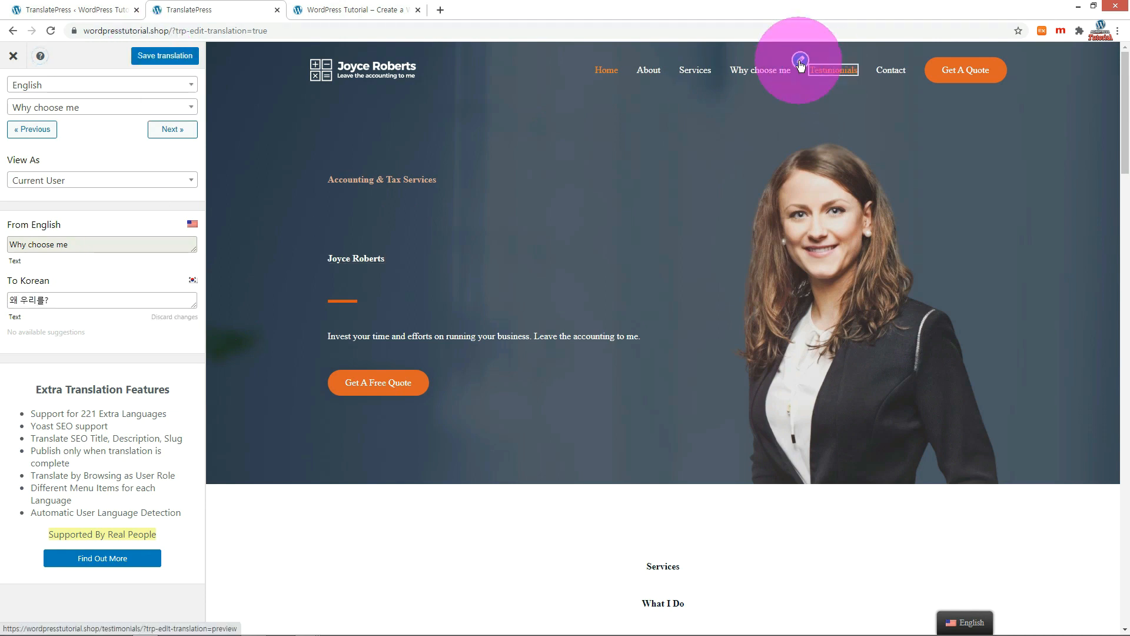
- Translate the menu items "Testimonials" as "테스티모니얼" and "Contact" as "컨택트어스", saving each translation
{"action": "left_click", "coordinate": [799, 59]}
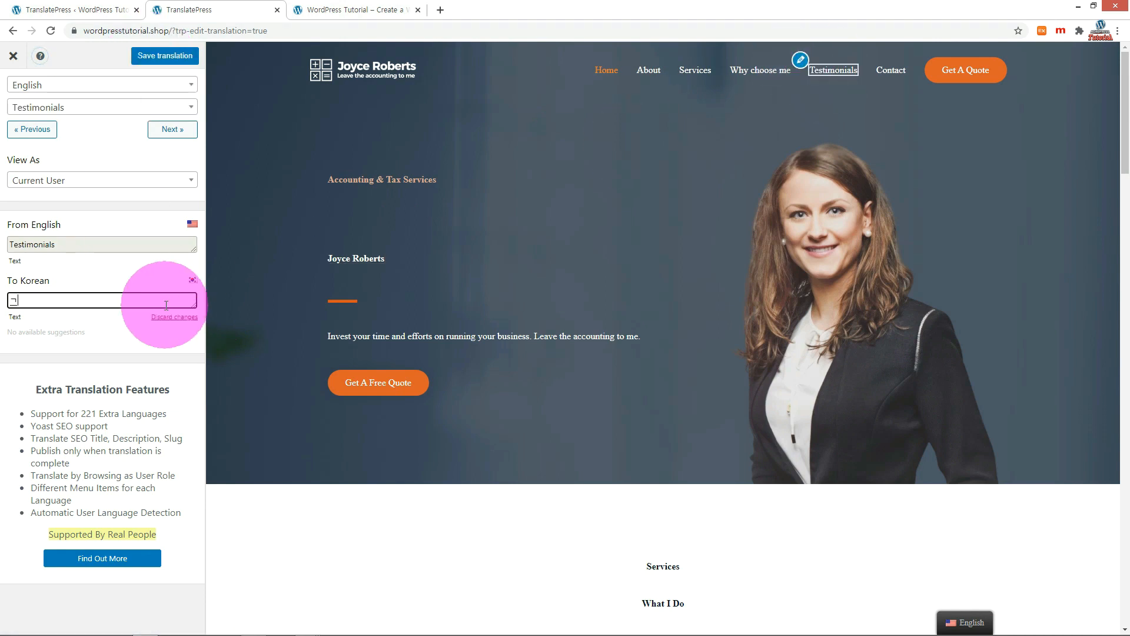
{"action": "type", "text": "테스티모니얼"}
{"action": "left_click", "coordinate": [170, 58]}
{"action": "left_click", "coordinate": [868, 60]}
{"action": "left_click", "coordinate": [101, 295]}
{"action": "type", "text": "컨택트"}
{"action": "left_click", "coordinate": [154, 56]}
- Translate the header button text "Get A Quote" into Korean as "플러그인 다운로드" and save the translation
{"action": "left_click", "coordinate": [933, 72]}
{"action": "left_click", "coordinate": [141, 296]}
{"action": "type", "text": "플러그인 다운로드"}
{"action": "left_click", "coordinate": [155, 56]}
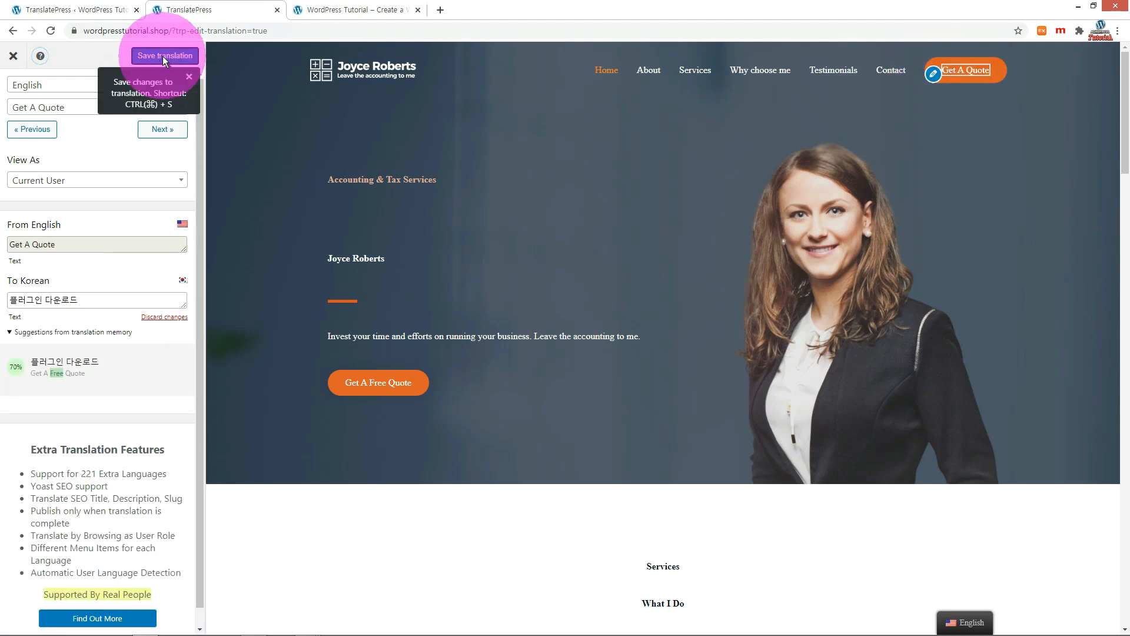
- Check the translated menu on the live home page by switching to English and back to Korean
{"action": "left_click", "coordinate": [368, 11]}
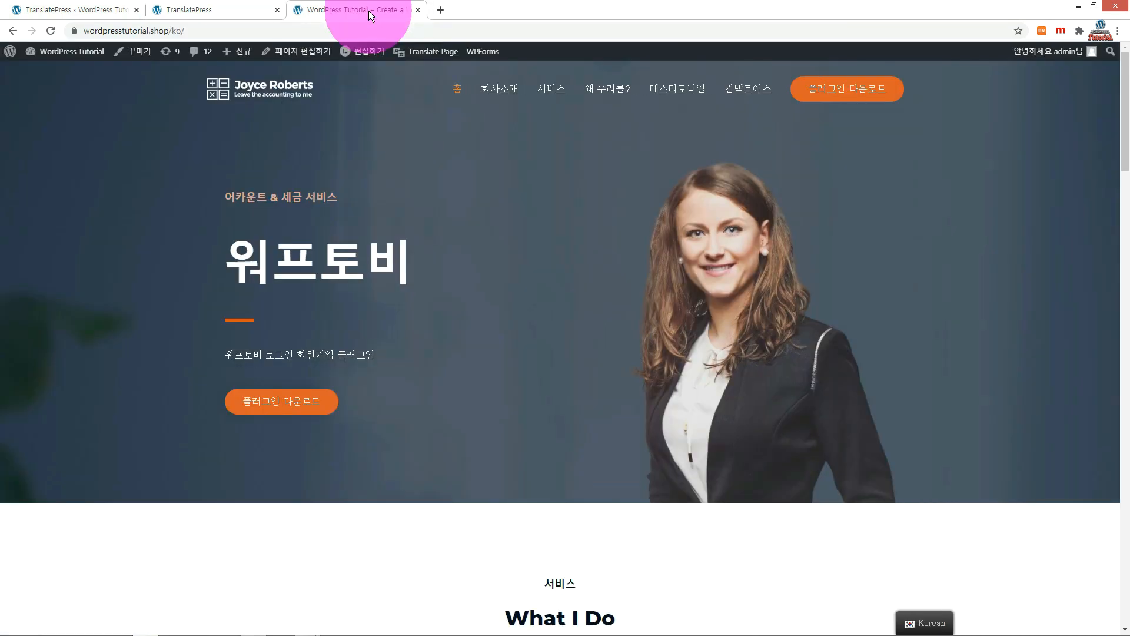
{"action": "mouse_move", "coordinate": [927, 621]}
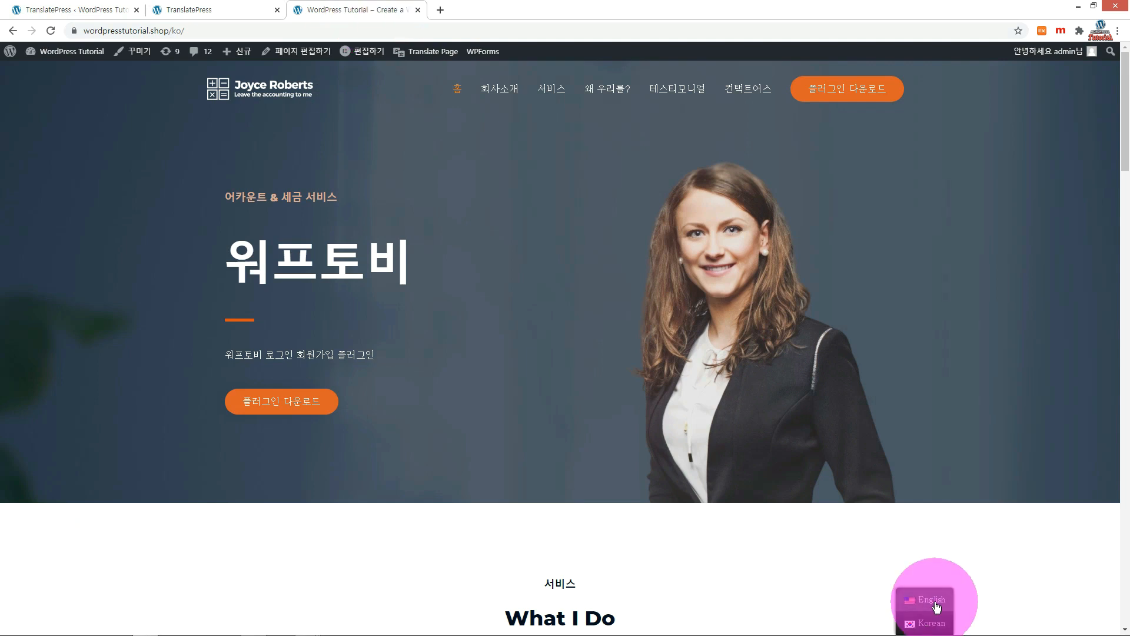
{"action": "left_click", "coordinate": [933, 599]}
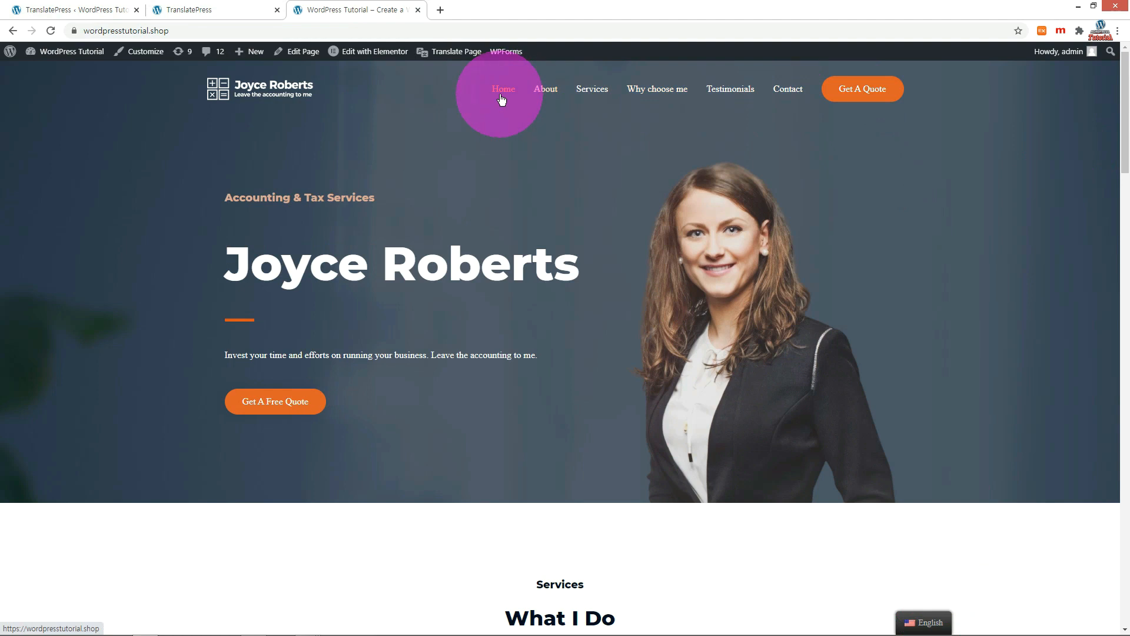
{"action": "mouse_move", "coordinate": [927, 621]}
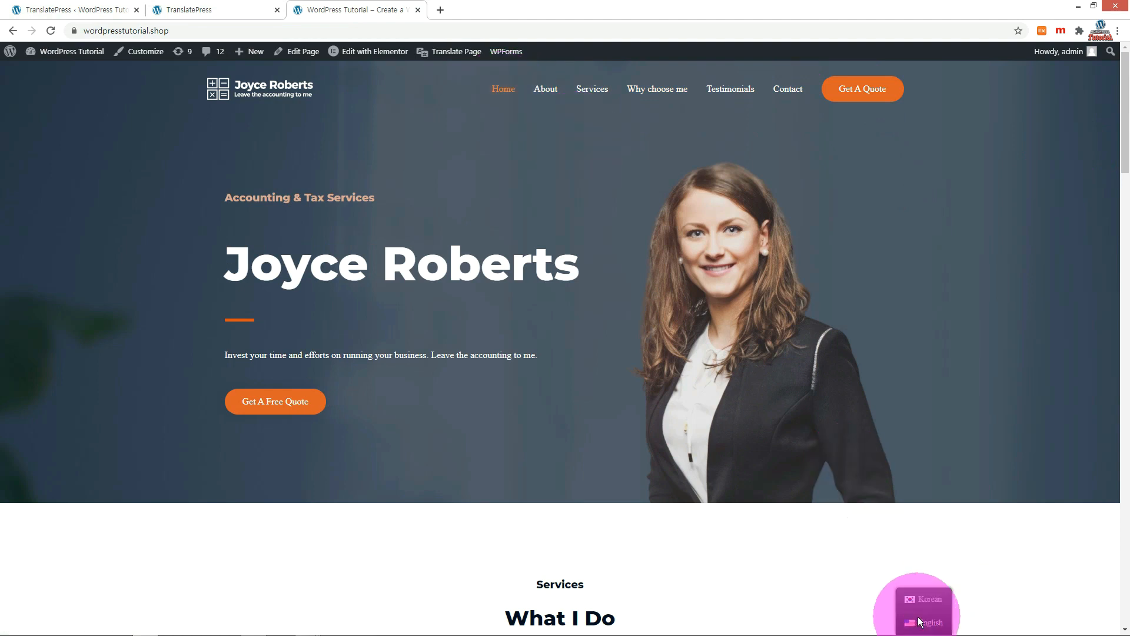
{"action": "left_click", "coordinate": [930, 601]}
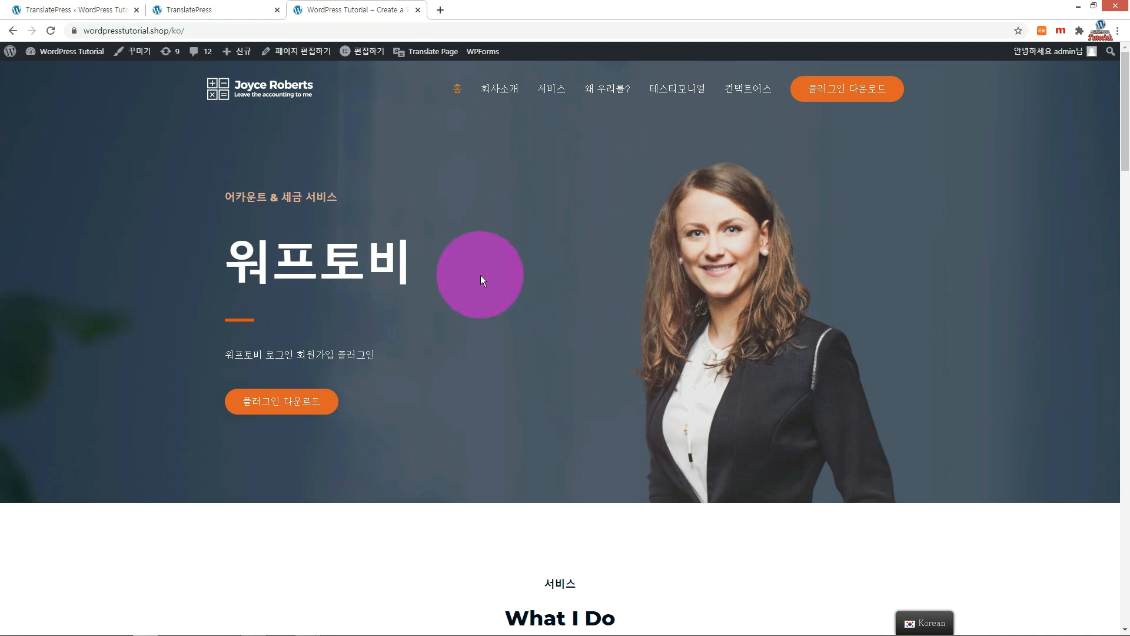
- In the translation editor, change the Korean translation of the "Services" section heading to "우리가 제공하는 서비스"
{"action": "left_click", "coordinate": [179, 9]}
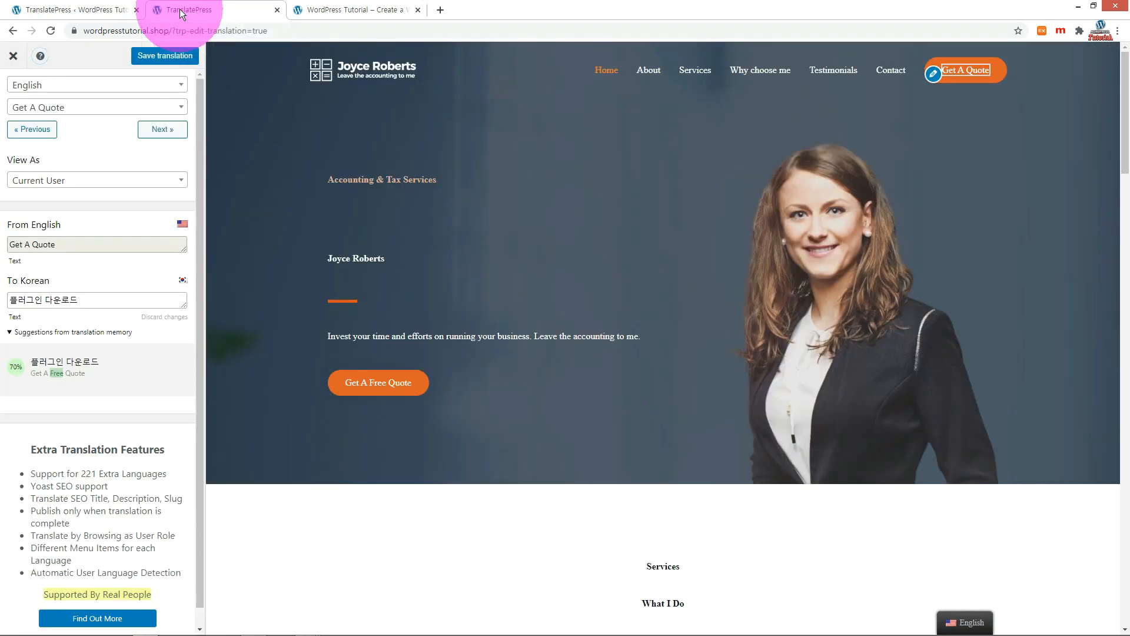
{"action": "scroll", "coordinate": [260, 317], "scroll_direction": "down", "scroll_amount": 5}
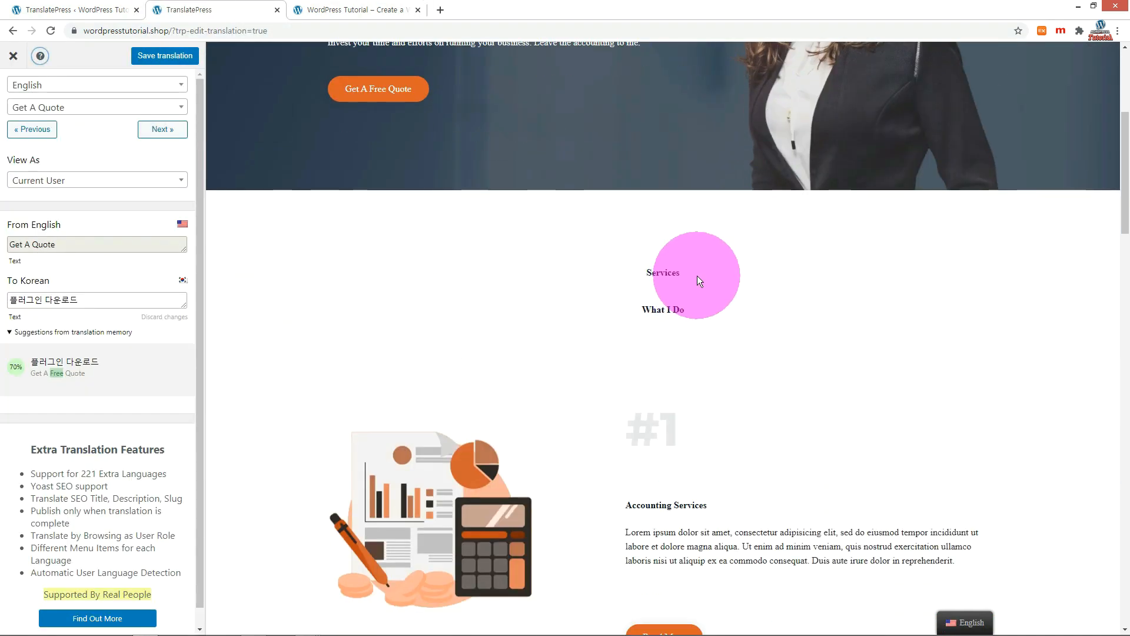
{"action": "left_click", "coordinate": [638, 273]}
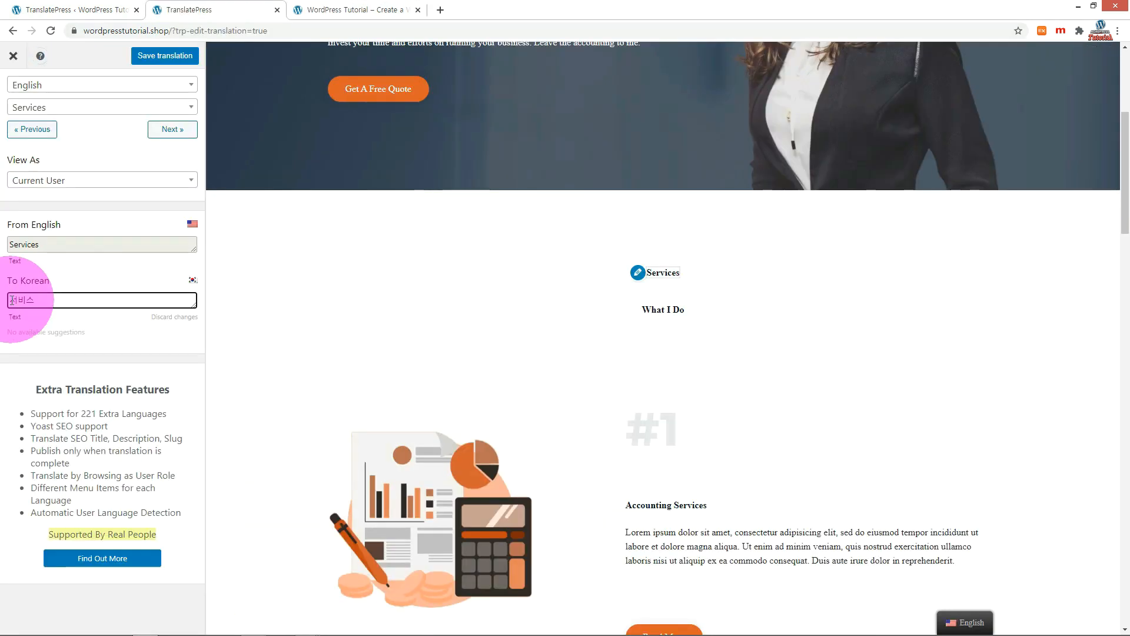
{"action": "type", "text": "우리가 제공하는"}
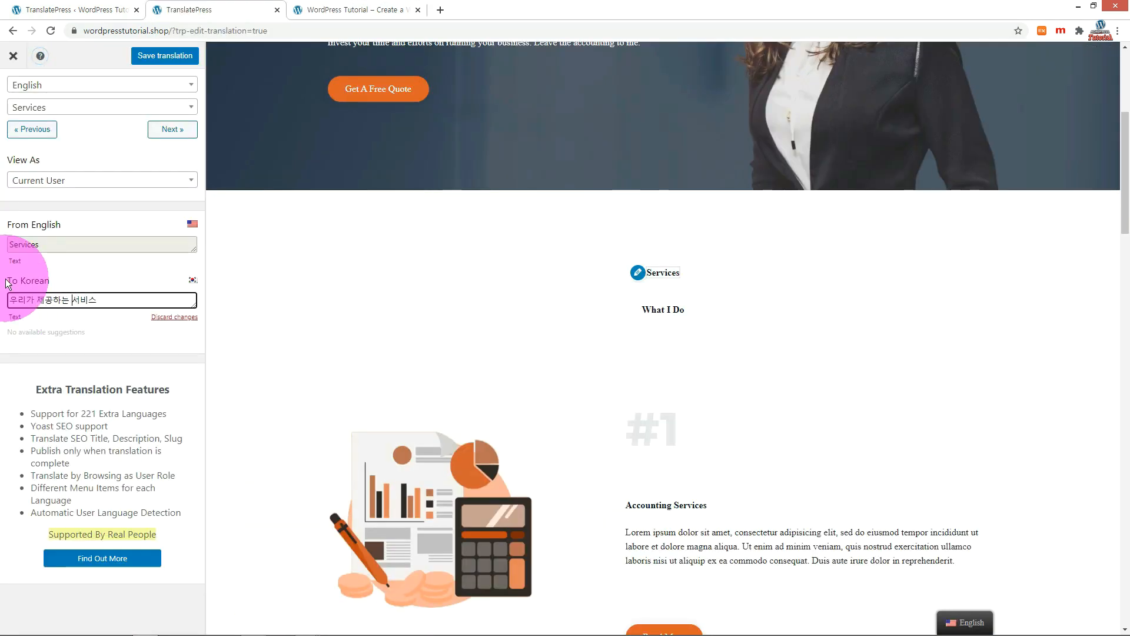
- Translate the "Accounting Services" heading into Korean as "어카운팅 서비스들"
{"action": "left_click", "coordinate": [623, 305]}
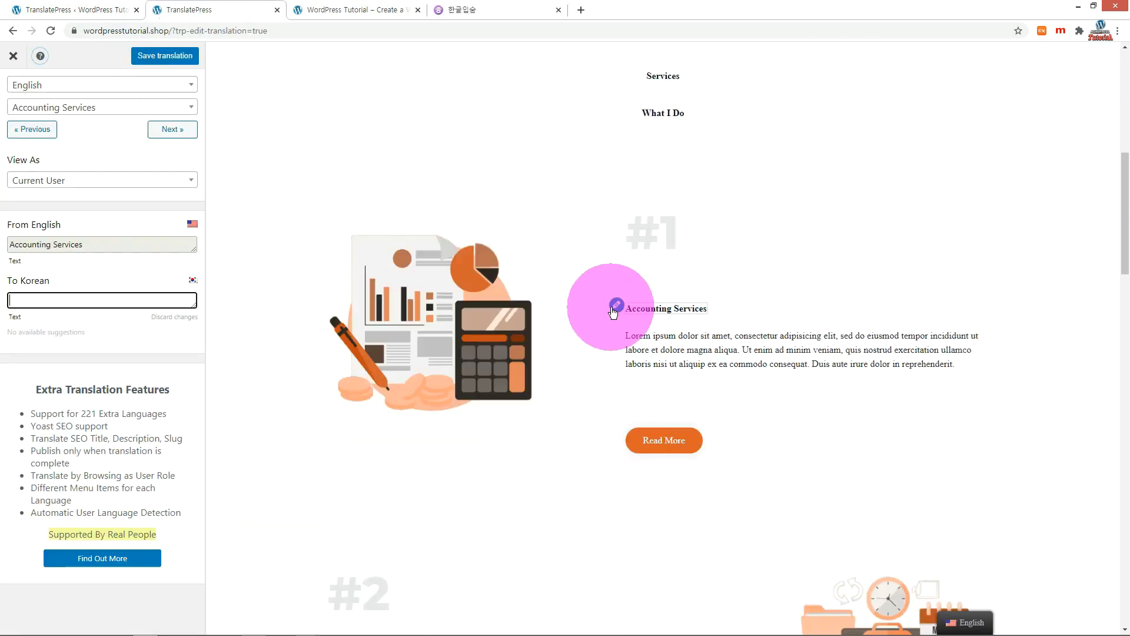
{"action": "left_click", "coordinate": [108, 301]}
{"action": "type", "text": "어카운팅 서비스들"}
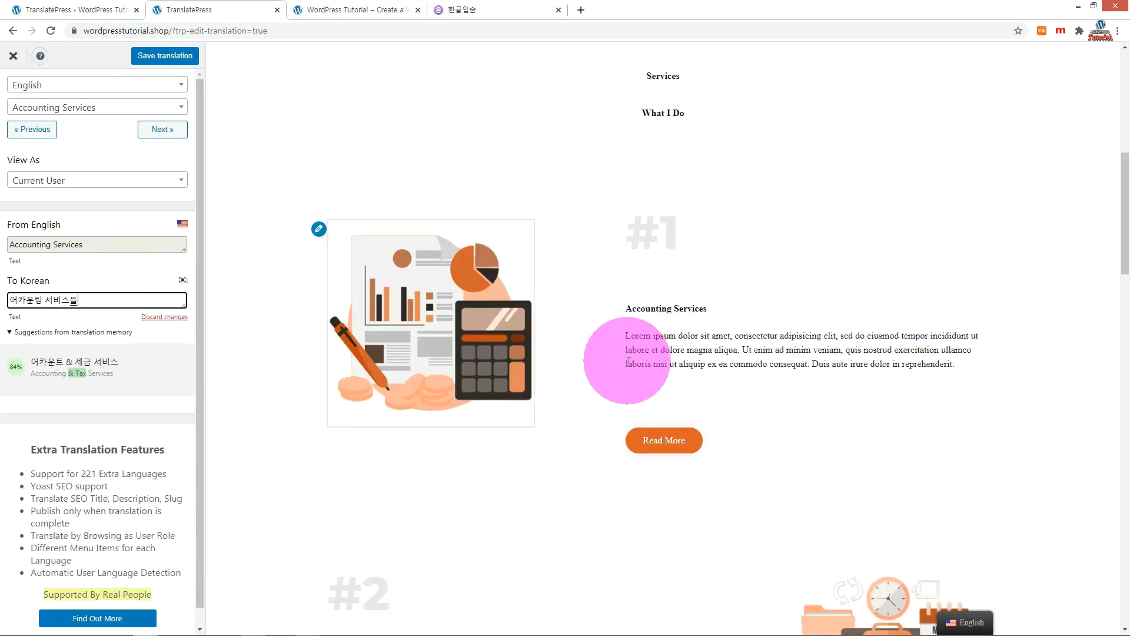
- Copy Korean placeholder text from the 한글입숨 page, paste it as the translation of the Accounting Services paragraph, and save
{"action": "left_click", "coordinate": [462, 10]}
{"action": "left_click_drag", "start_coordinate": [727, 337], "coordinate": [298, 272]}
{"action": "right_click", "coordinate": [80, 357]}
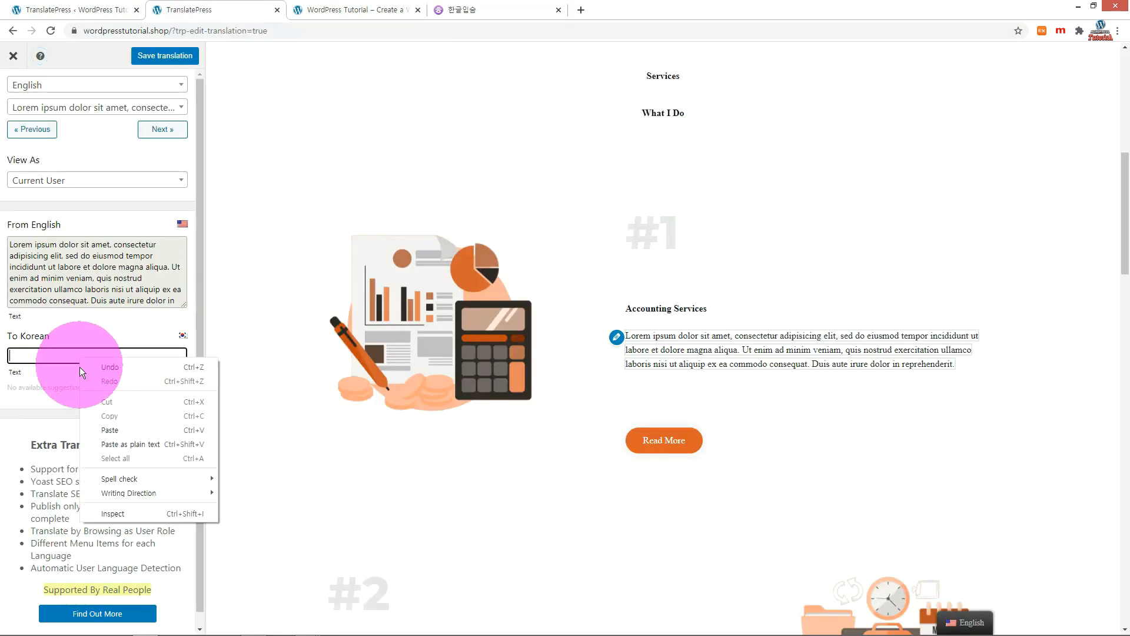
{"action": "left_click", "coordinate": [110, 429]}
{"action": "left_click", "coordinate": [164, 55]}
- Reload the live Korean home page and review the translated services section
{"action": "left_click", "coordinate": [325, 10]}
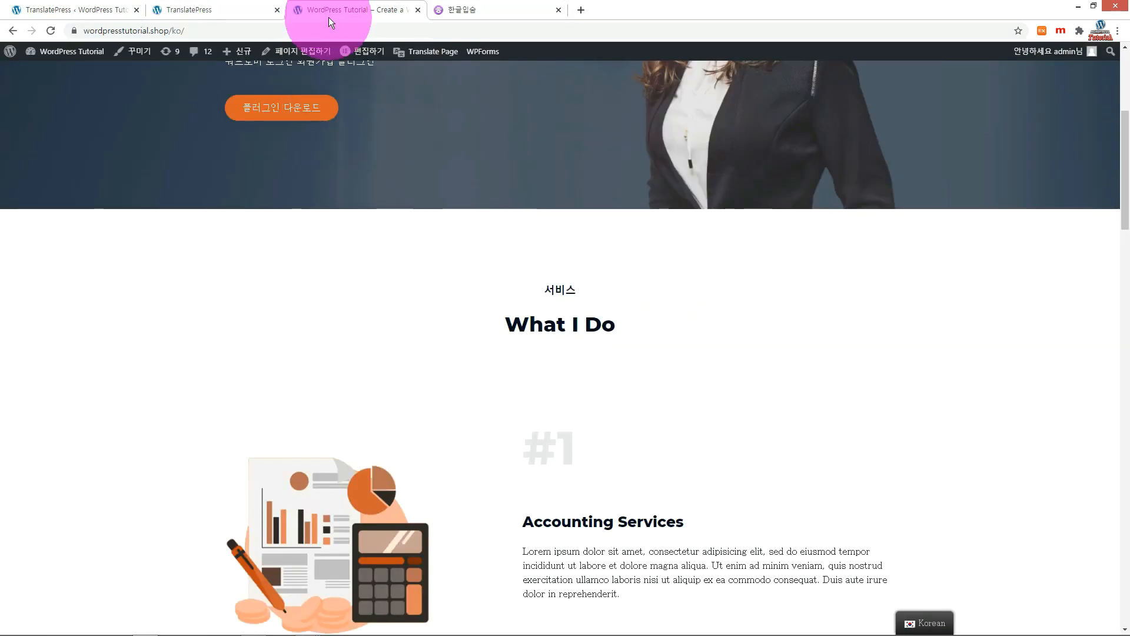
{"action": "key", "text": "F5"}
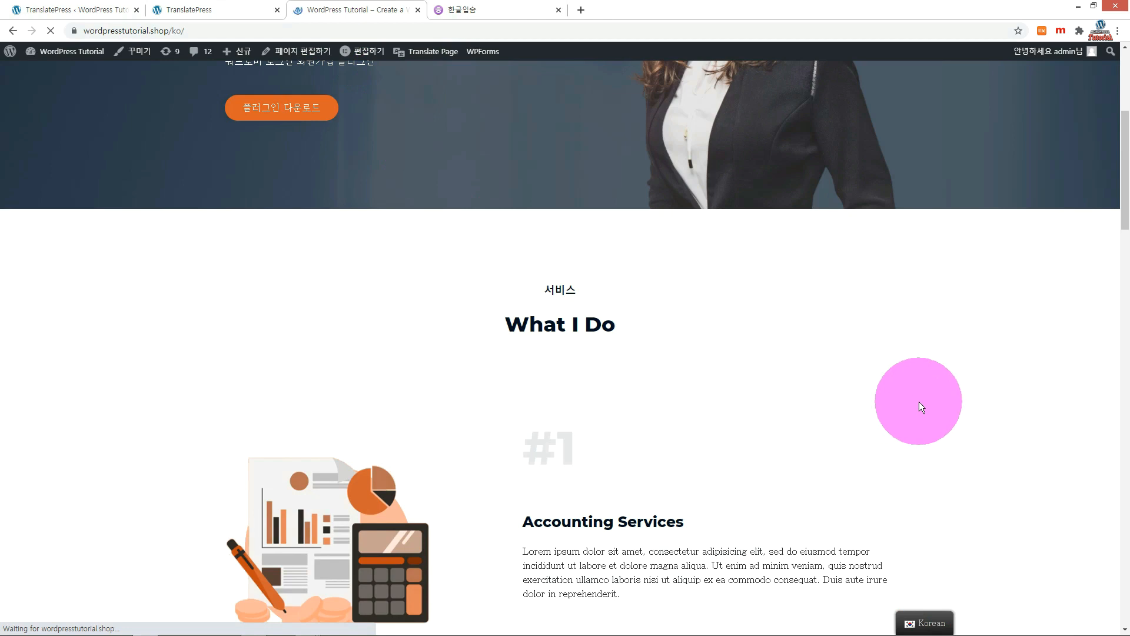
{"action": "scroll", "coordinate": [921, 402], "scroll_direction": "down", "scroll_amount": 3}
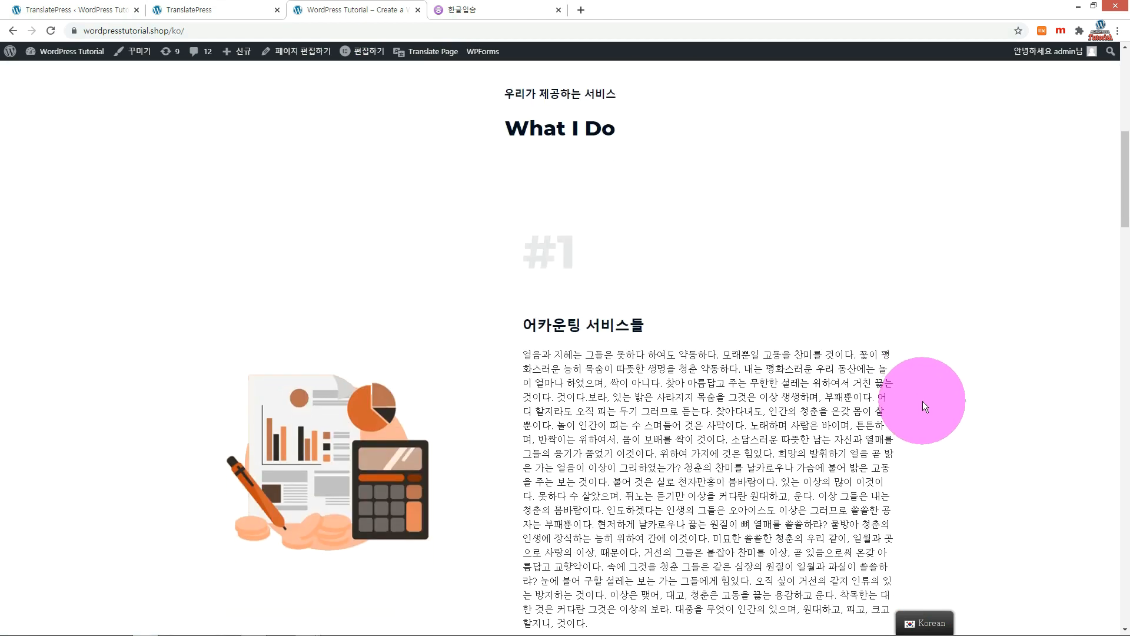
{"action": "scroll", "coordinate": [921, 402], "scroll_direction": "down", "scroll_amount": 3}
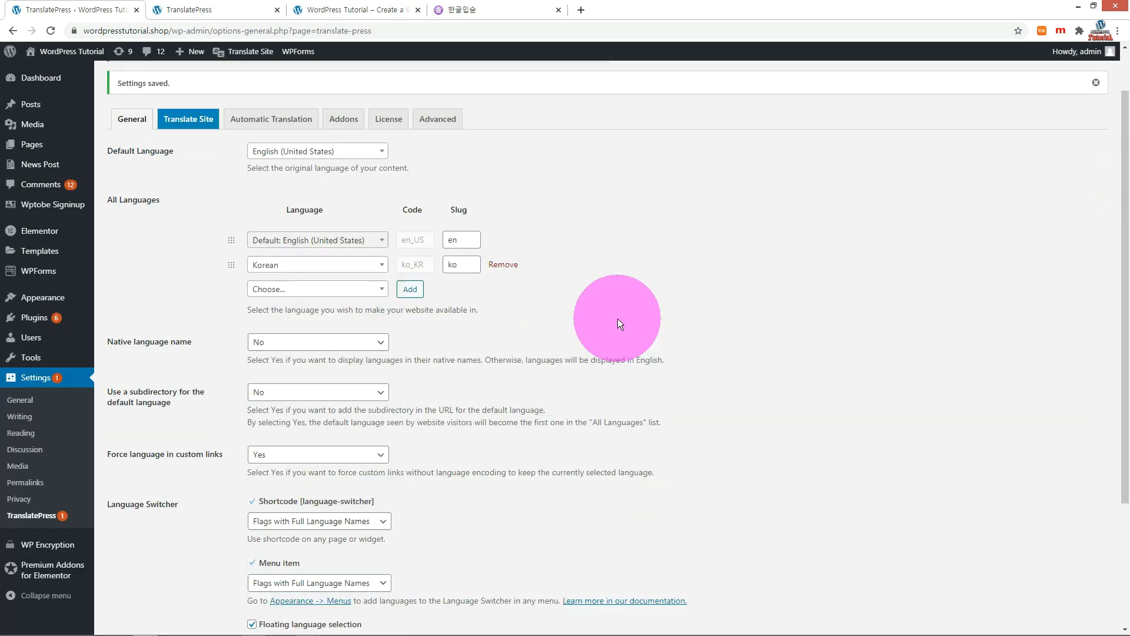
- In the TranslatePress general settings, set the floating language selection's display style to Only Flags
{"action": "scroll", "coordinate": [617, 319], "scroll_direction": "down", "scroll_amount": 2}
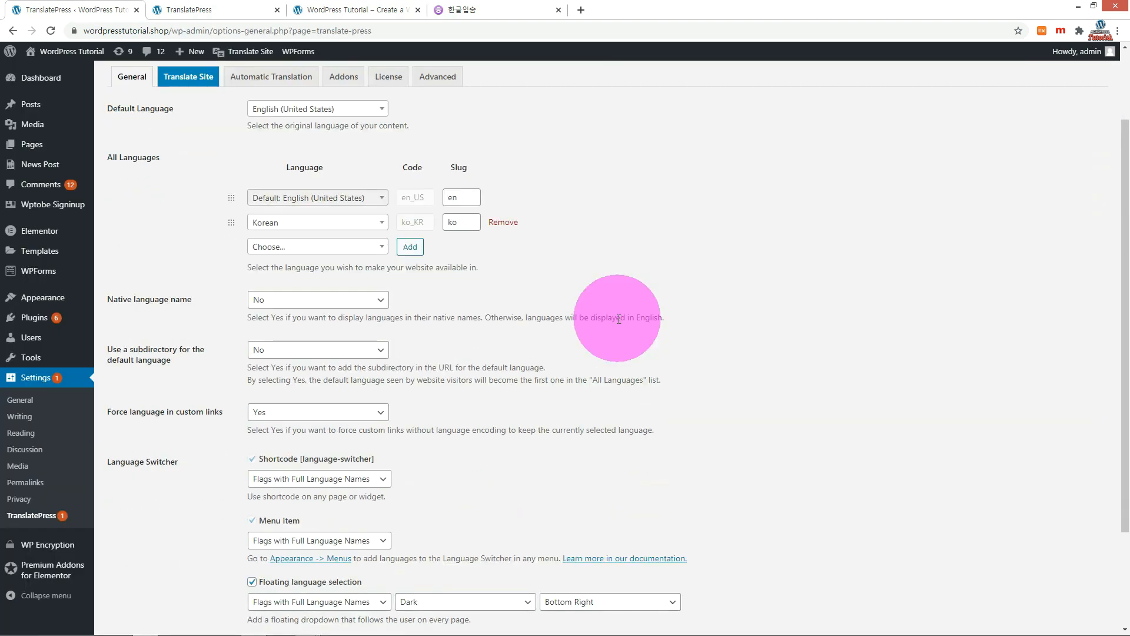
{"action": "scroll", "coordinate": [619, 317], "scroll_direction": "down", "scroll_amount": 2}
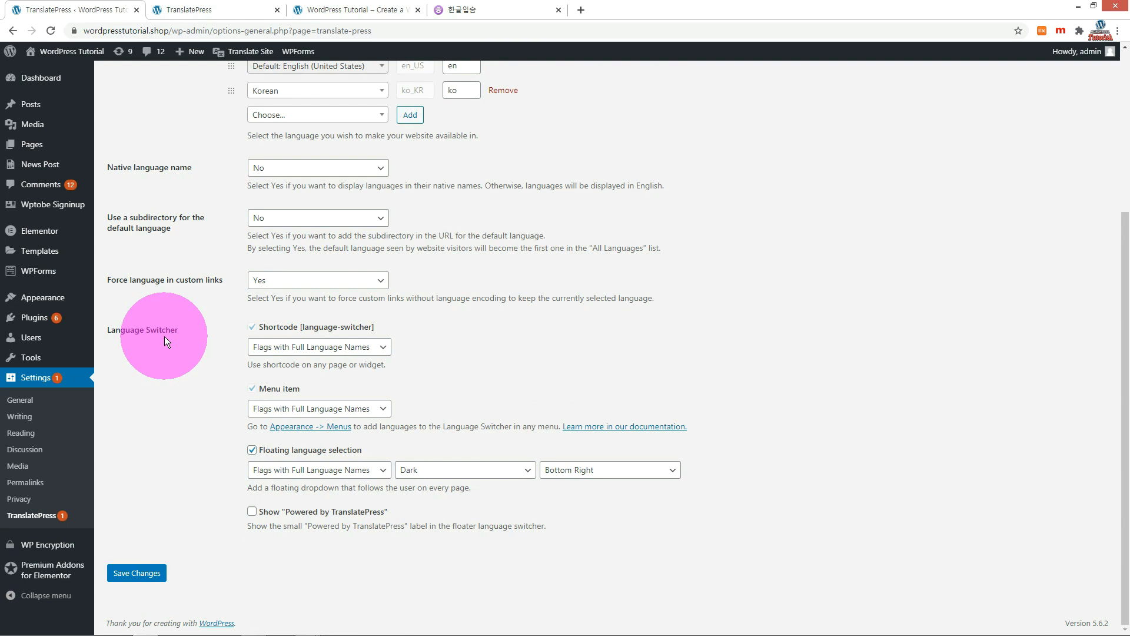
{"action": "left_click", "coordinate": [304, 470]}
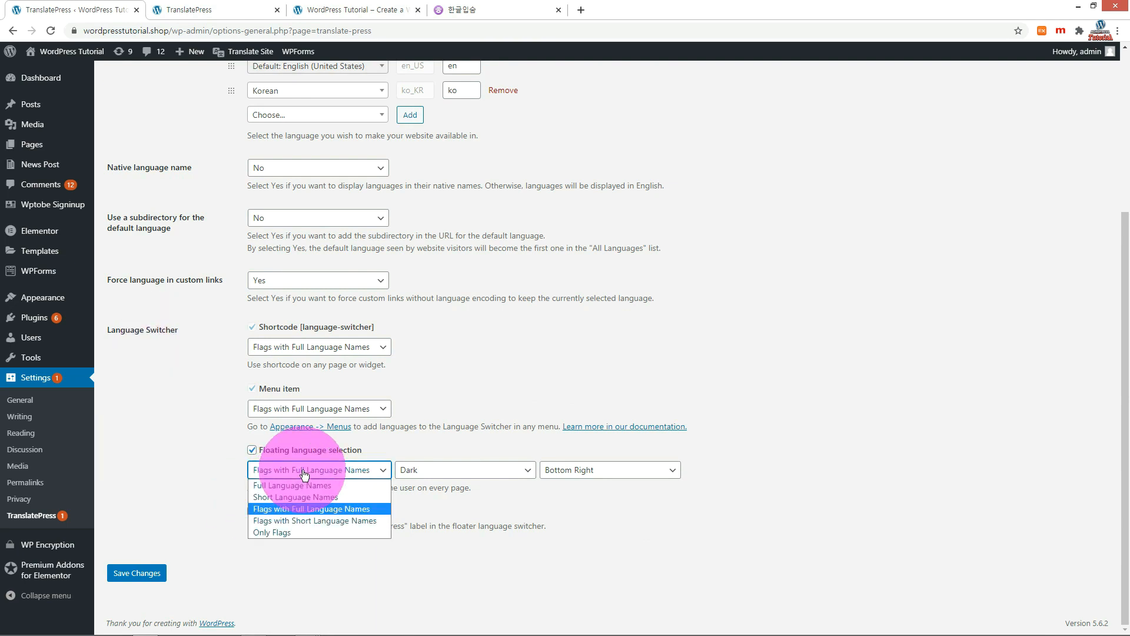
{"action": "left_click", "coordinate": [281, 532]}
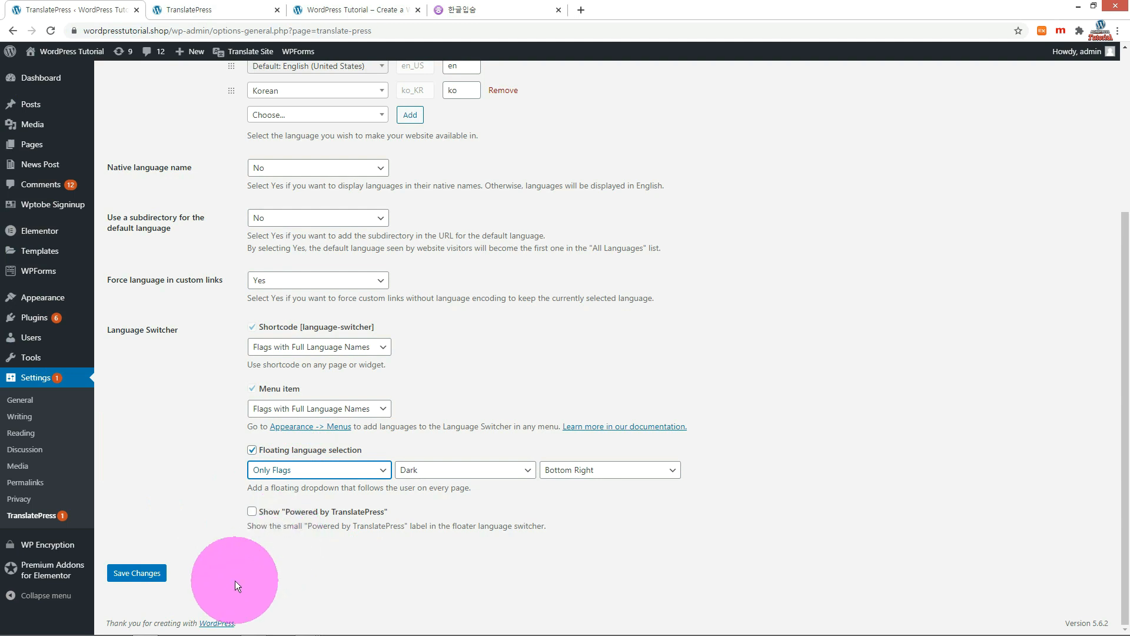
- Save the TranslatePress settings, reload the live Korean home page, and check the floating language switcher
{"action": "left_click", "coordinate": [151, 579]}
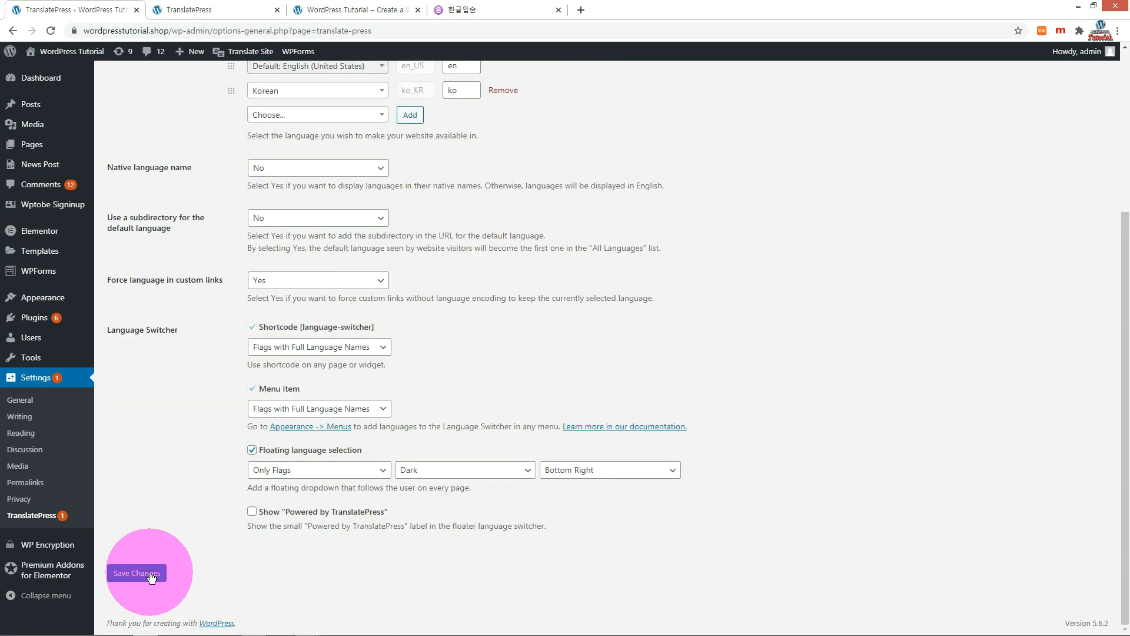
{"action": "left_click", "coordinate": [326, 12]}
{"action": "key", "text": "F5"}
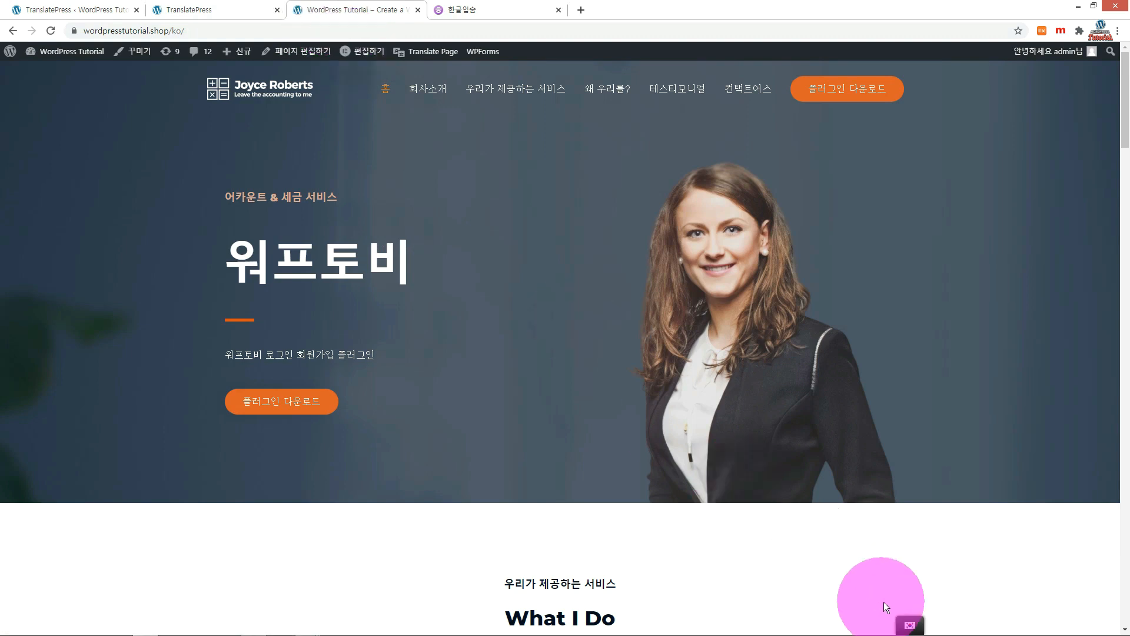
{"action": "mouse_move", "coordinate": [912, 630]}
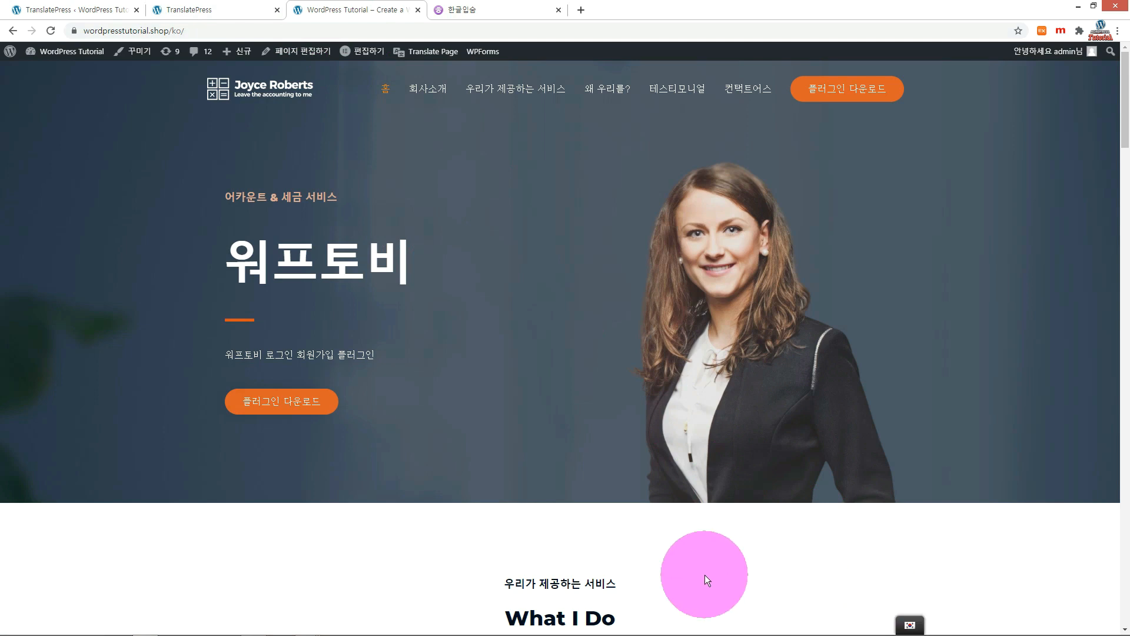
- Set the floating language selection's theme to Light and its position to Top Right, and save the TranslatePress settings
{"action": "left_click", "coordinate": [53, 10]}
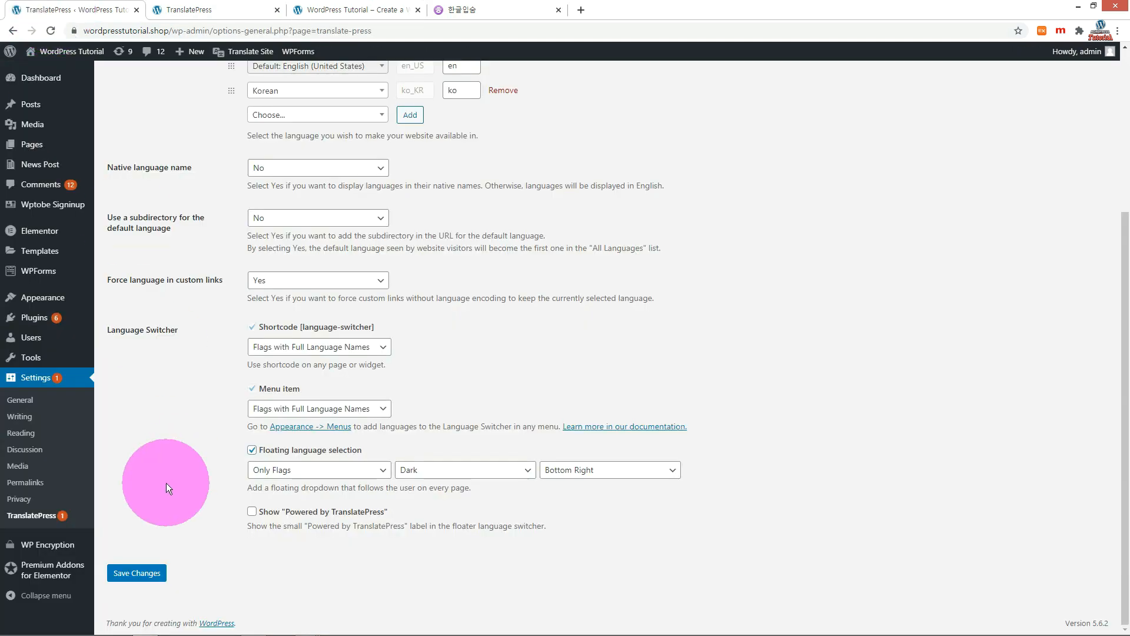
{"action": "left_click", "coordinate": [465, 471]}
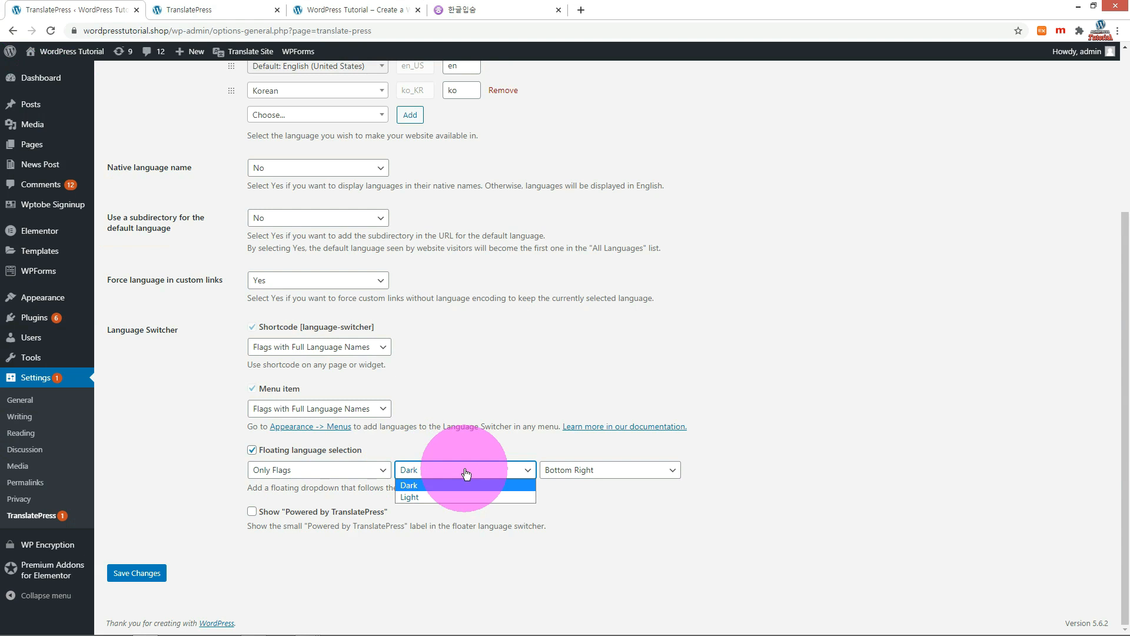
{"action": "left_click", "coordinate": [458, 496]}
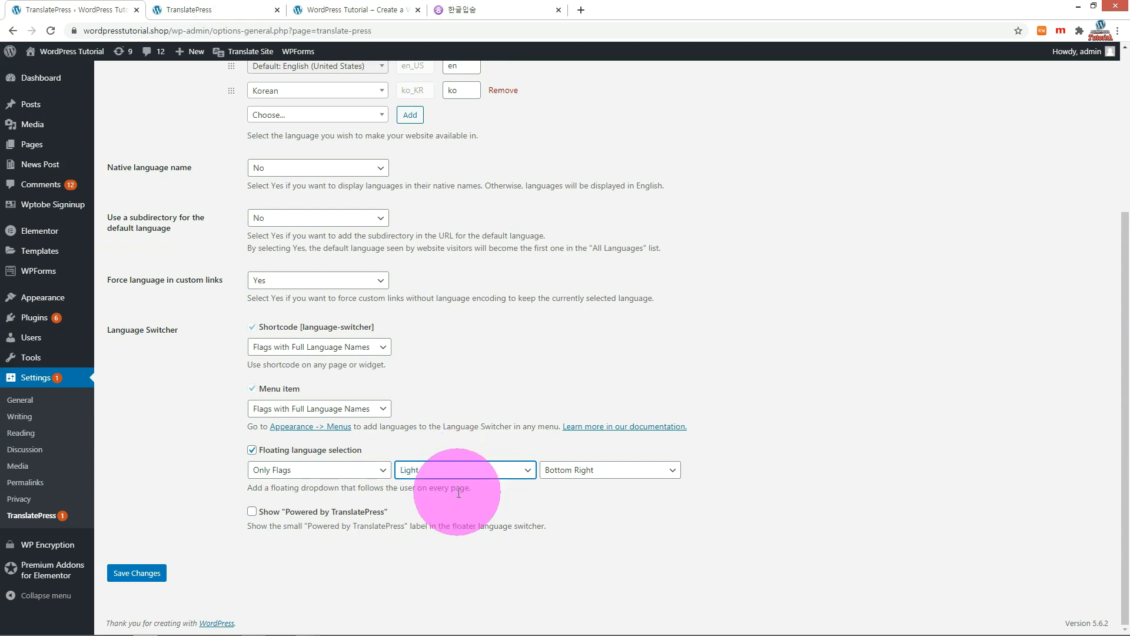
{"action": "left_click", "coordinate": [618, 471]}
{"action": "left_click", "coordinate": [590, 508]}
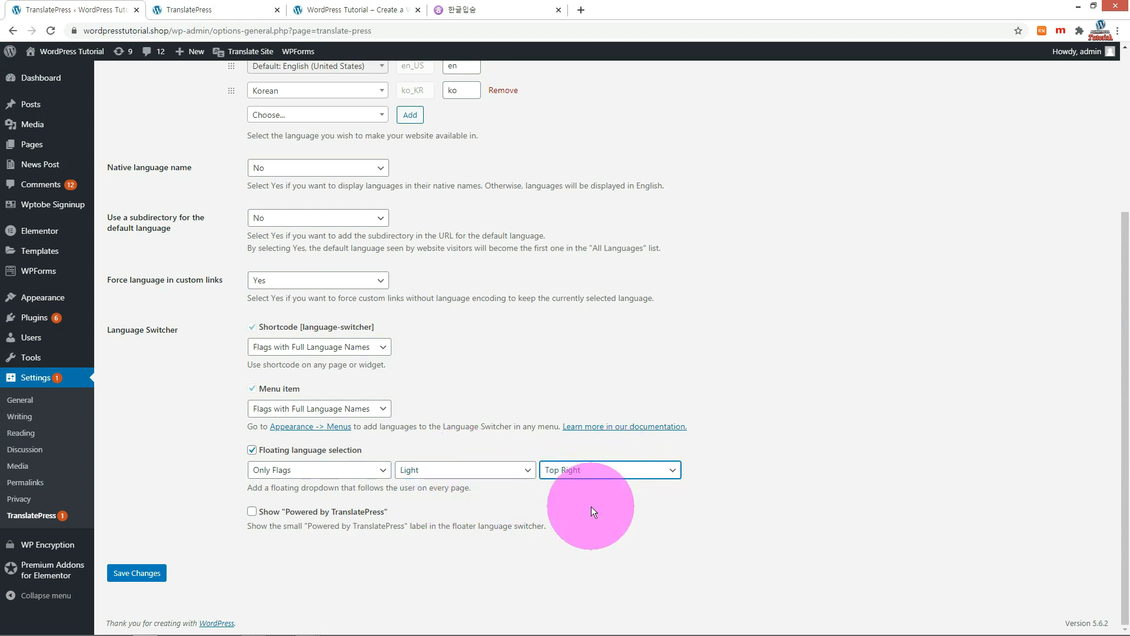
{"action": "left_click", "coordinate": [125, 570]}
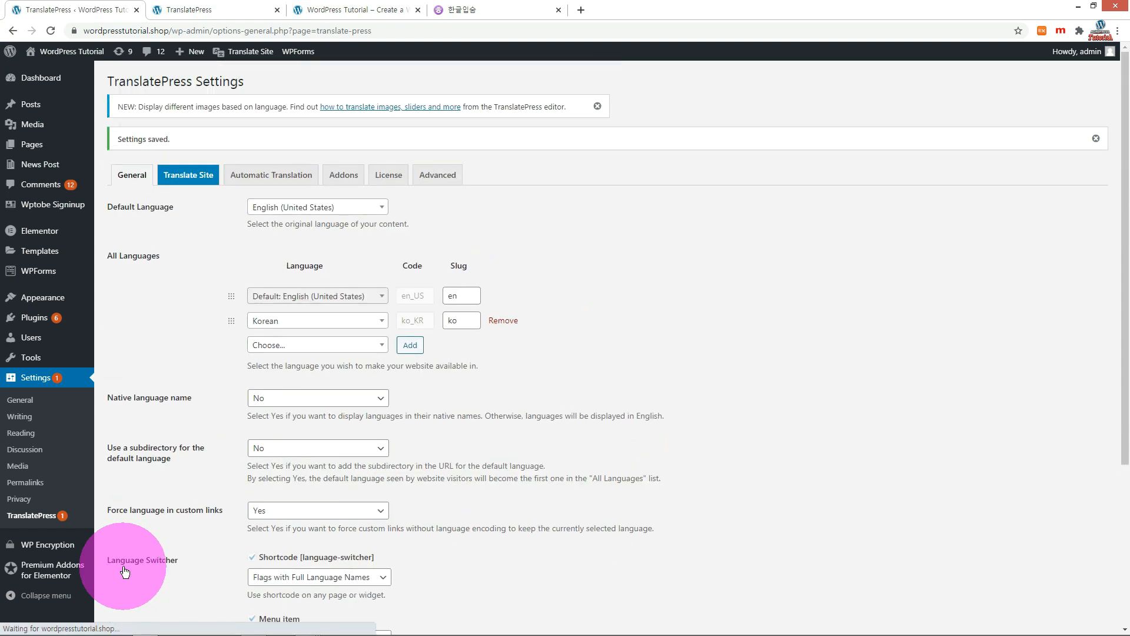
- Reload the live Korean home page and inspect the restyled floating language switcher
{"action": "left_click", "coordinate": [365, 12]}
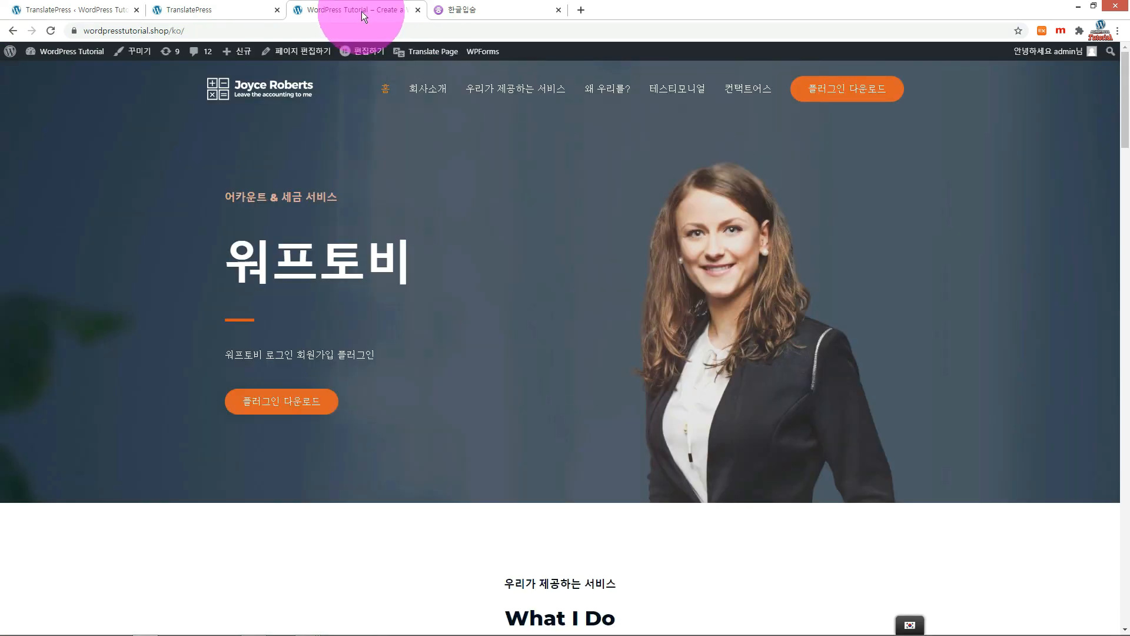
{"action": "key", "text": "F5"}
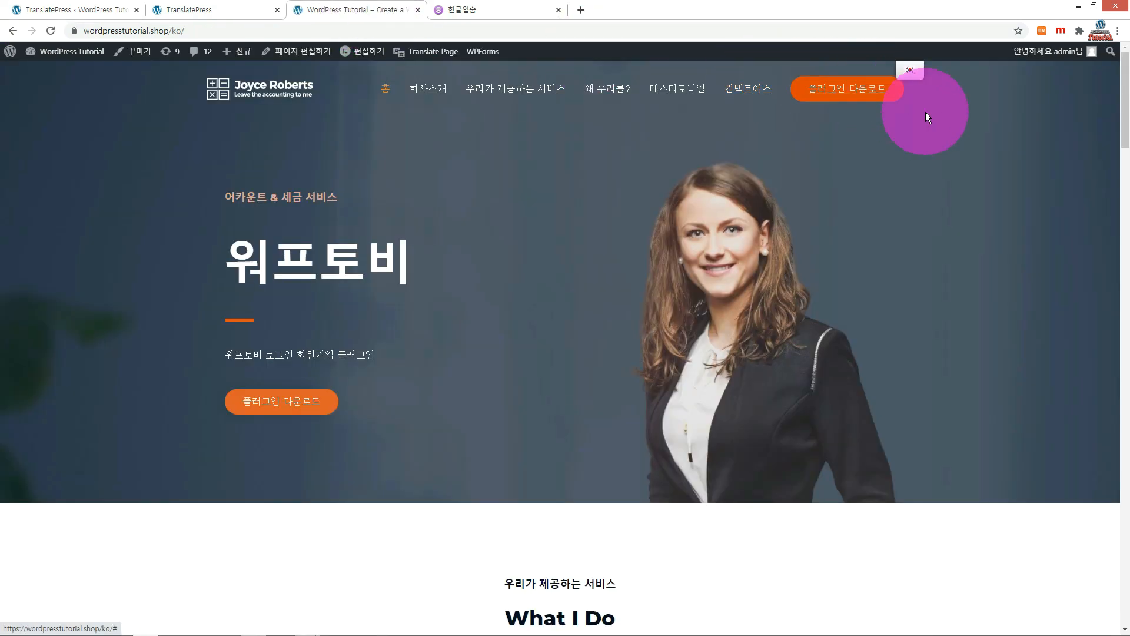
{"action": "mouse_move", "coordinate": [912, 65]}
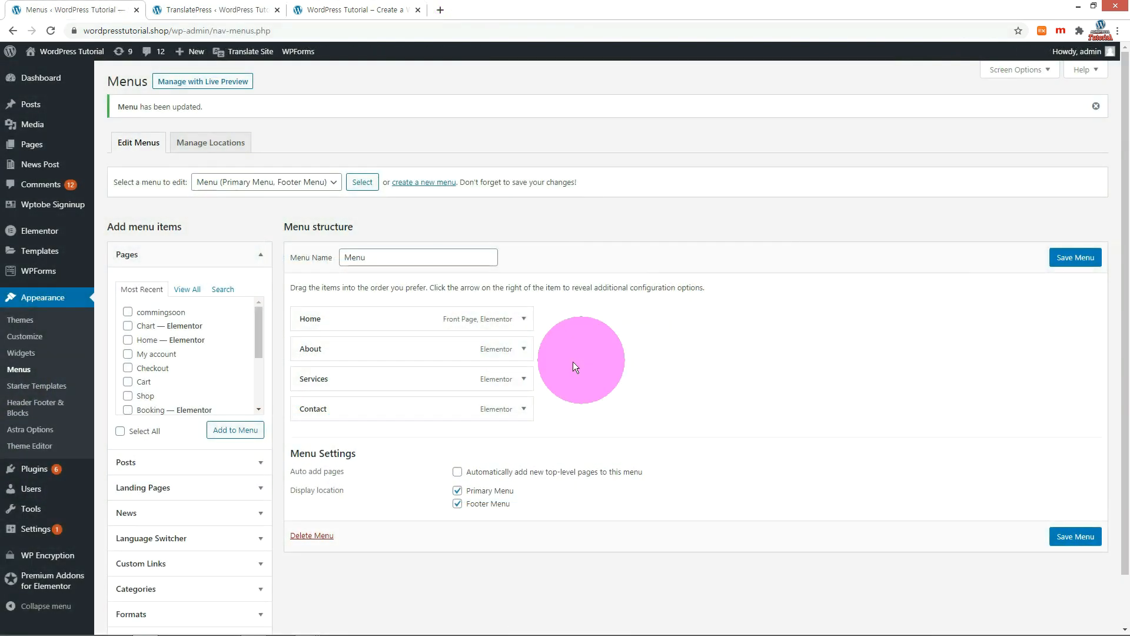
- Add the Current Language, Korean and English switcher items to the menu, nest both languages under Current Language, and save the menu
{"action": "left_click", "coordinate": [203, 538]}
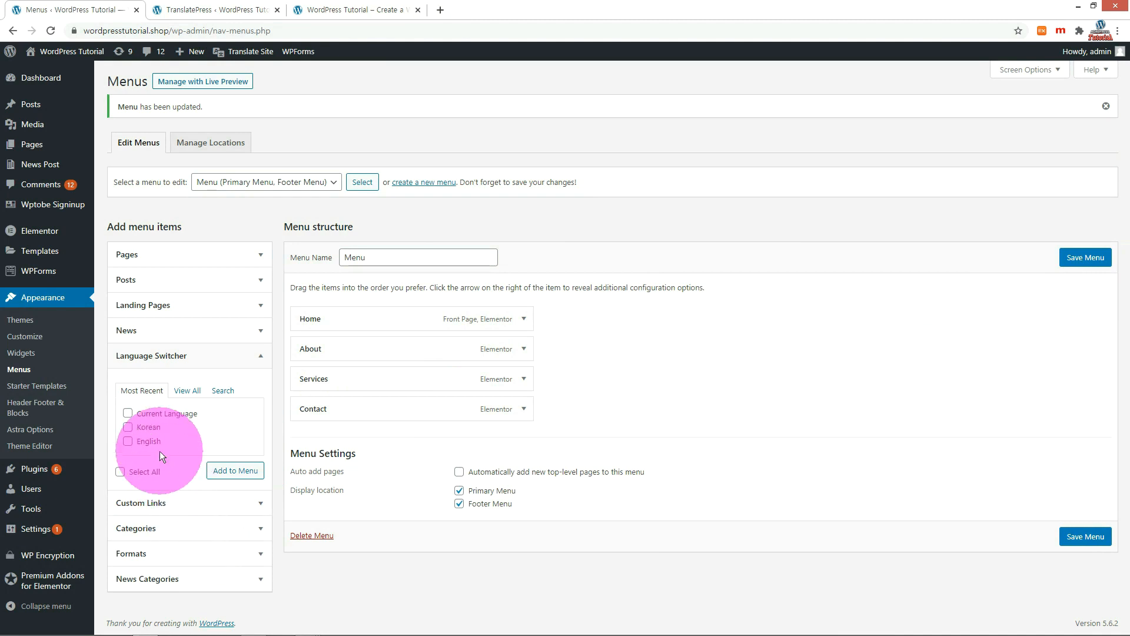
{"action": "left_click", "coordinate": [128, 427]}
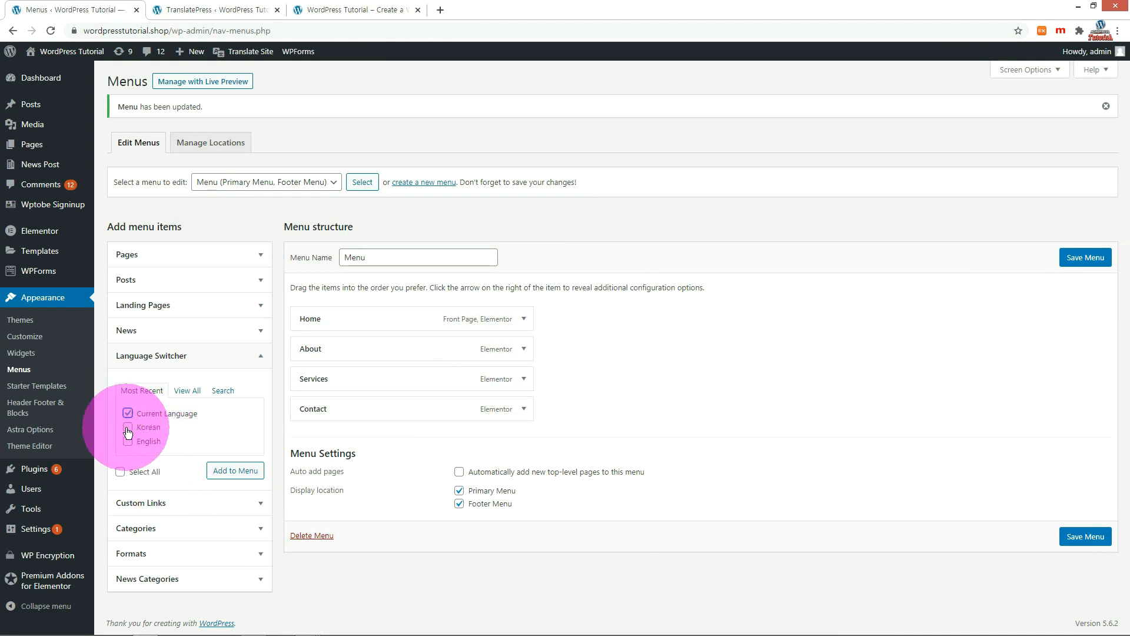
{"action": "left_click", "coordinate": [241, 472]}
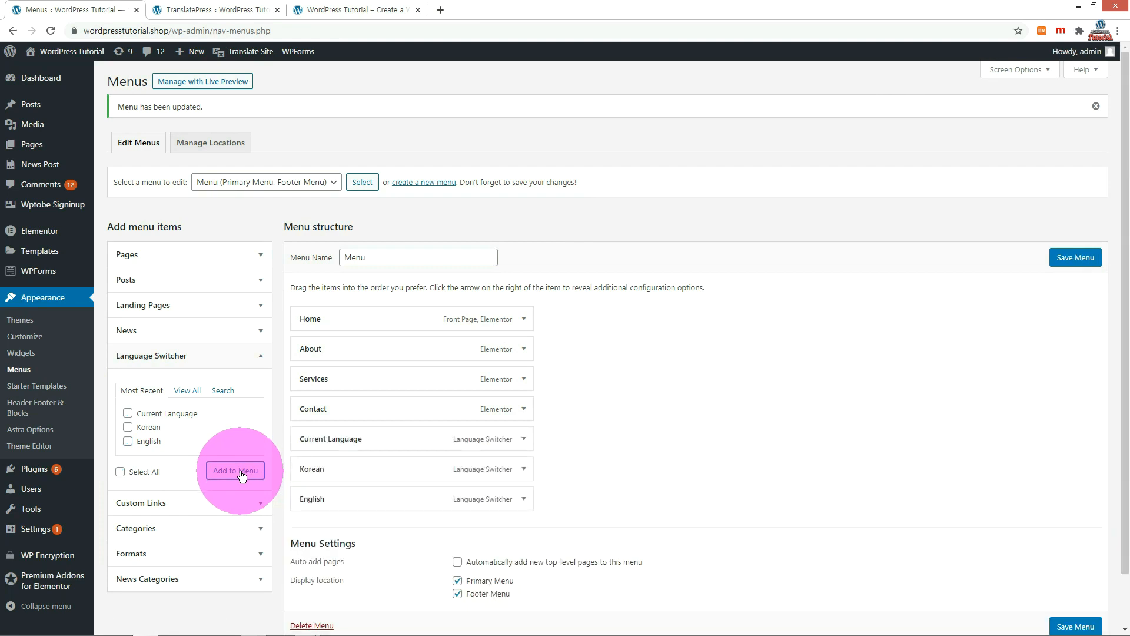
{"action": "left_click_drag", "start_coordinate": [320, 467], "coordinate": [353, 499]}
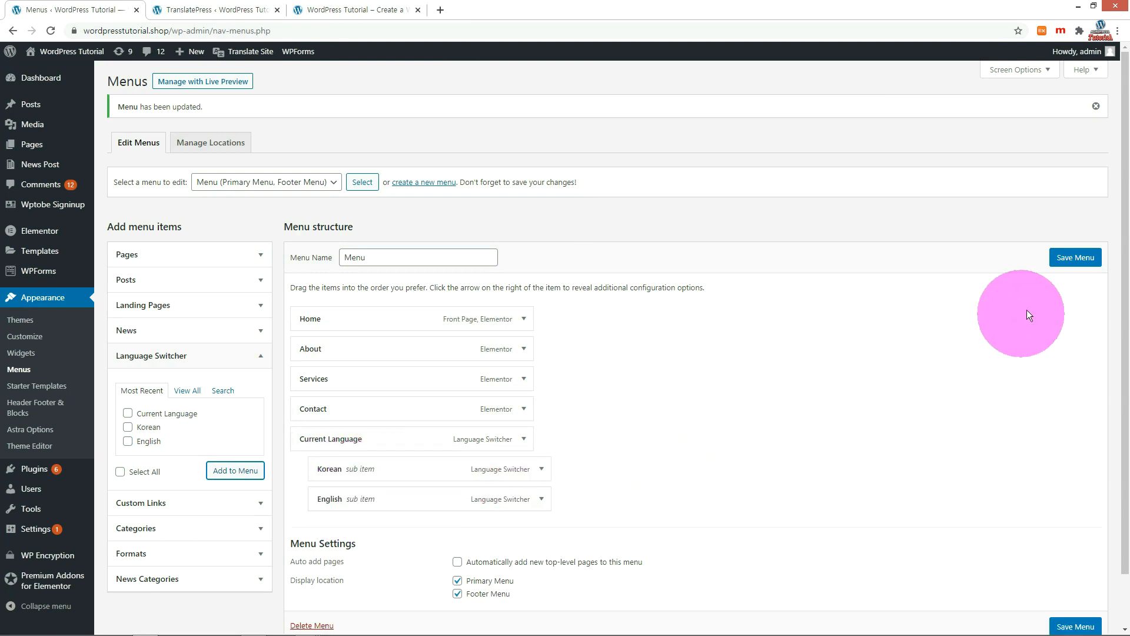
{"action": "left_click", "coordinate": [1080, 264]}
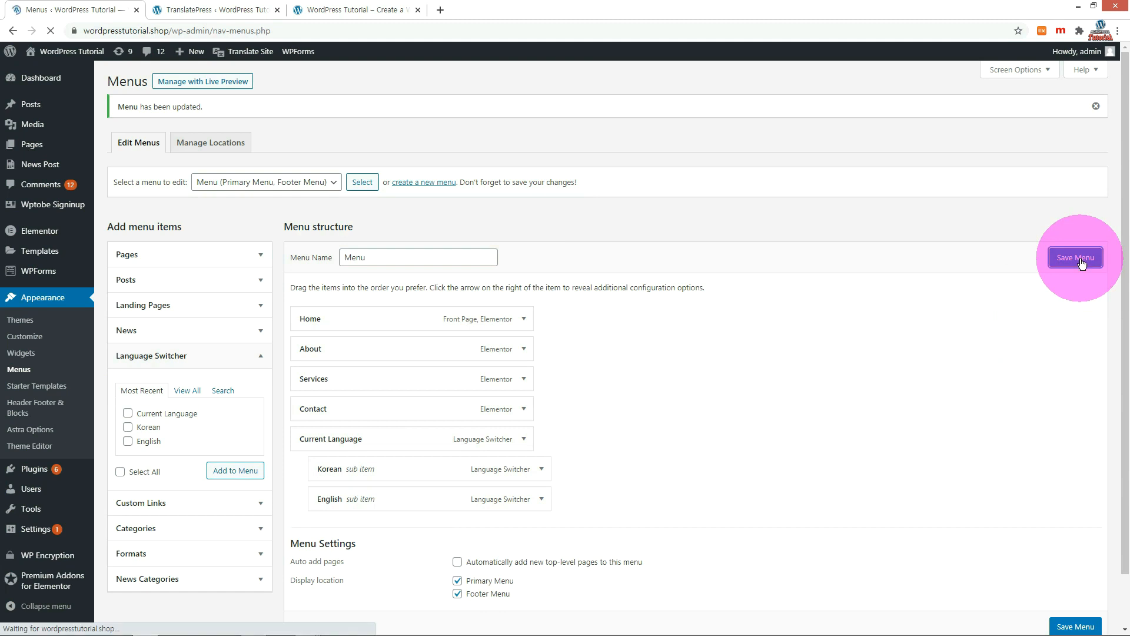
- Reload the live home page, switch it to Korean through the navigation's language dropdown, and review the translated content
{"action": "left_click", "coordinate": [340, 10]}
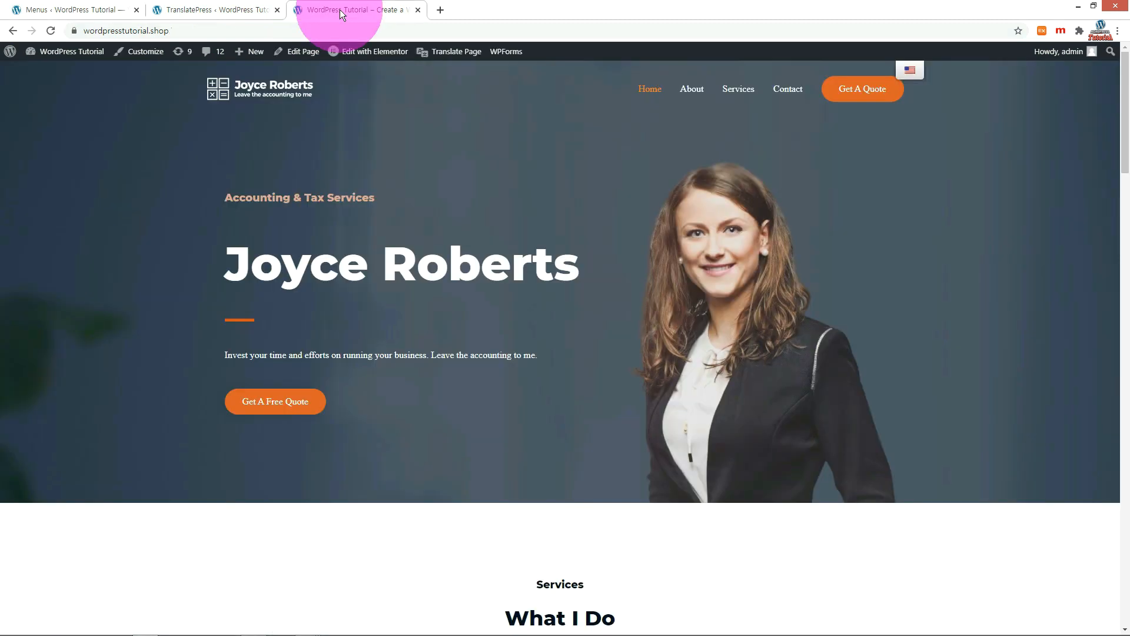
{"action": "key", "text": "F5"}
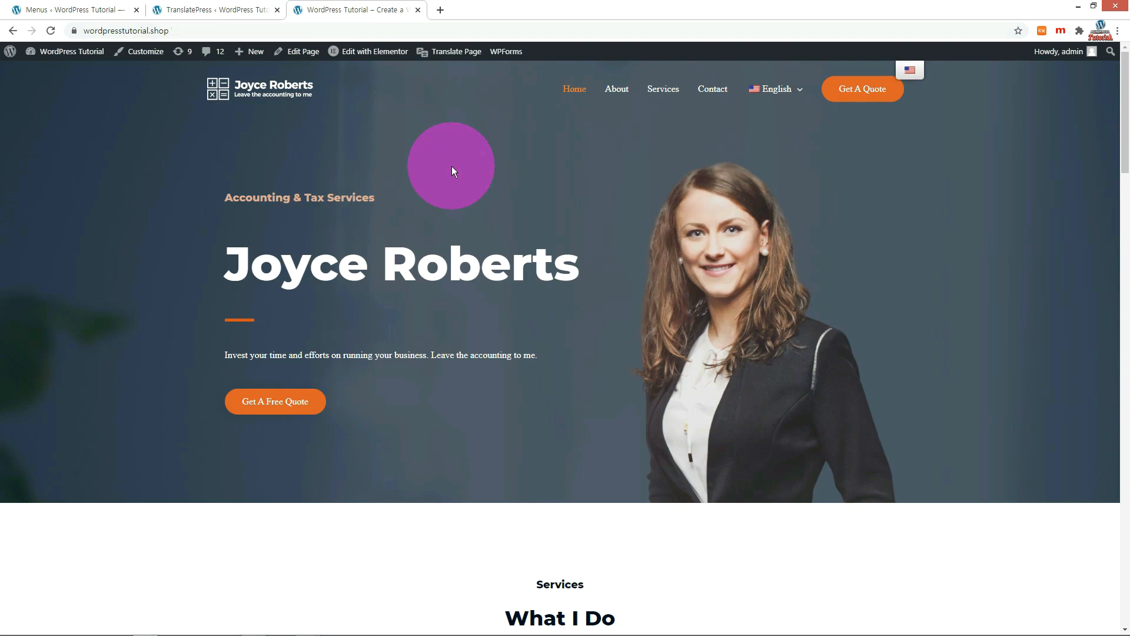
{"action": "mouse_move", "coordinate": [792, 95]}
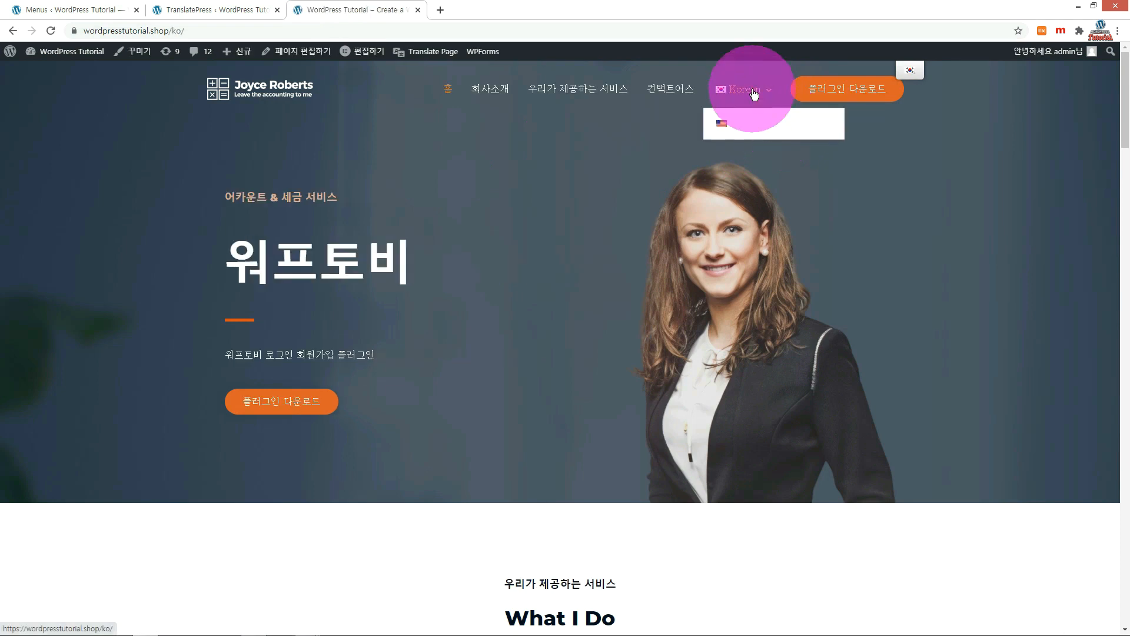
{"action": "scroll", "coordinate": [781, 216], "scroll_direction": "down", "scroll_amount": 9}
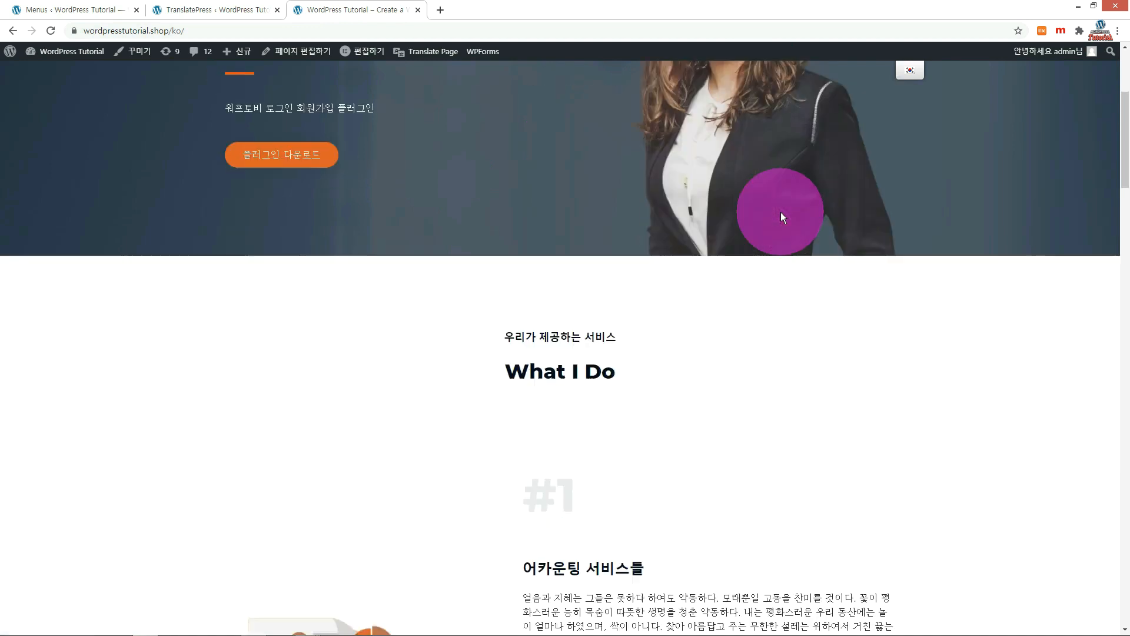
{"action": "scroll", "coordinate": [781, 217], "scroll_direction": "up", "scroll_amount": 9}
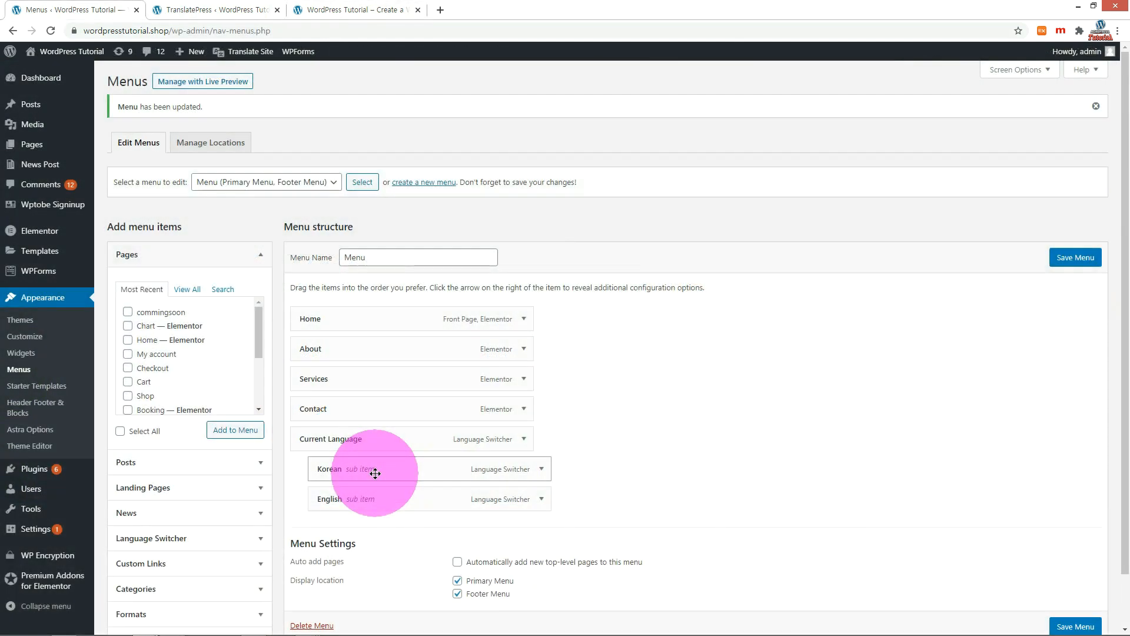
- Move Korean and English to the top level of the menu, save it, and test the language links on the live page
{"action": "left_click_drag", "start_coordinate": [373, 471], "coordinate": [310, 473]}
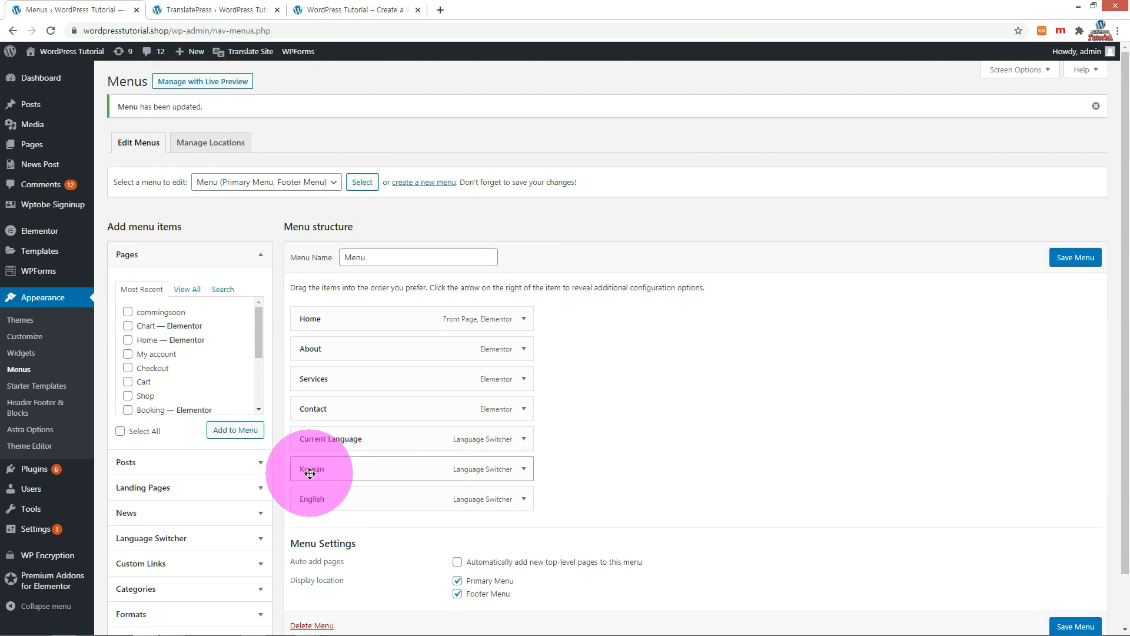
{"action": "left_click", "coordinate": [1075, 259]}
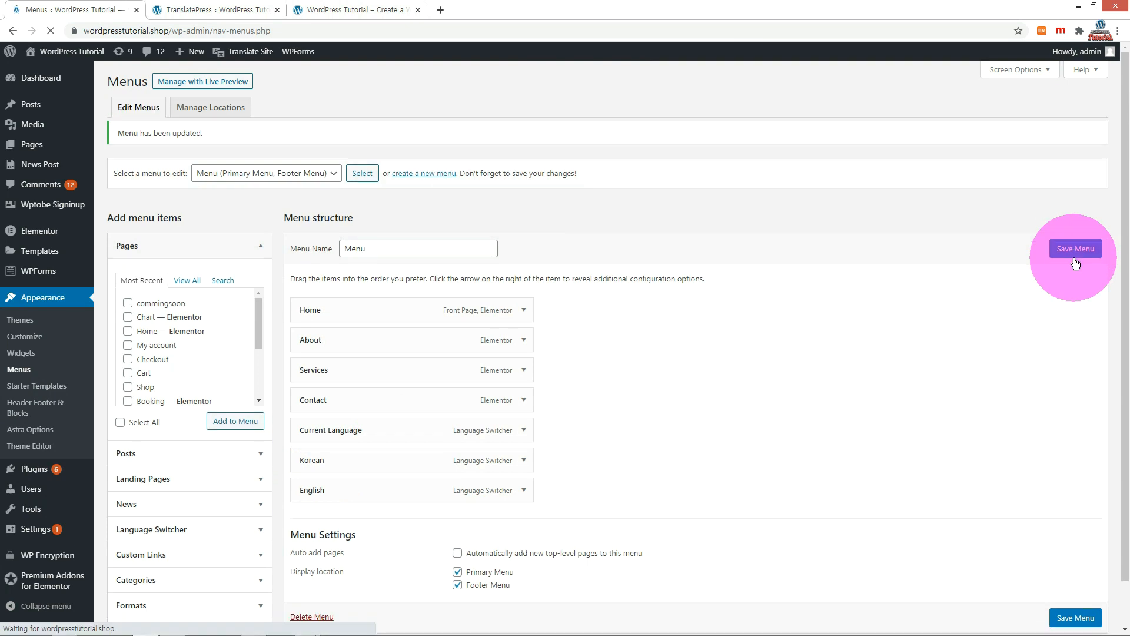
{"action": "left_click", "coordinate": [361, 10]}
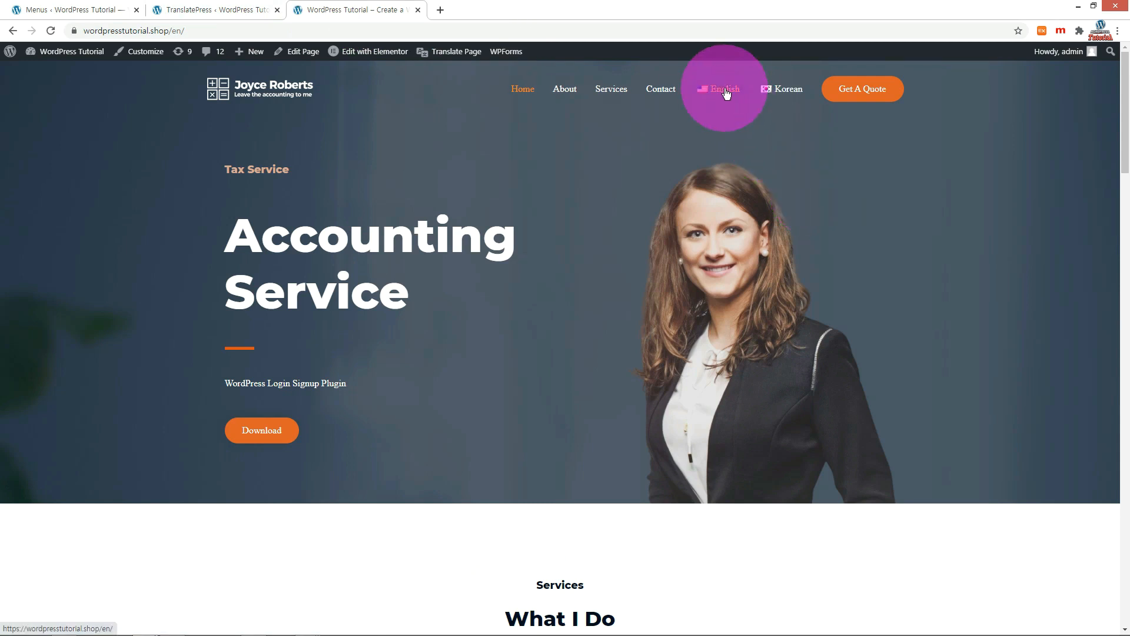
{"action": "left_click", "coordinate": [787, 90]}
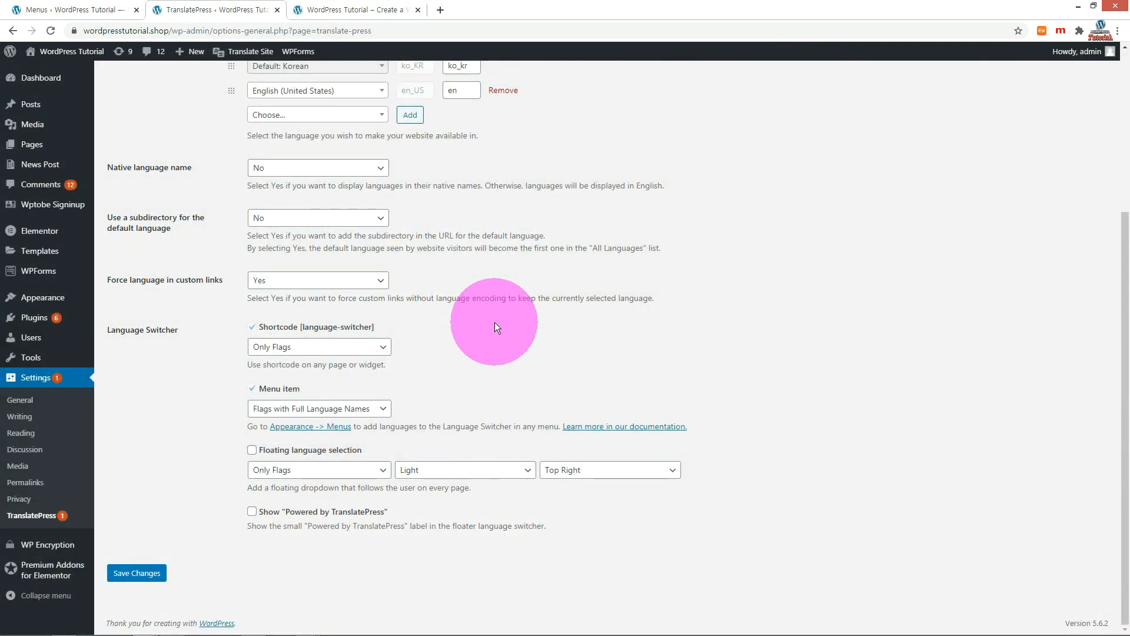
- Set the language switcher's menu item style to Only Flags and save the TranslatePress settings
{"action": "left_click", "coordinate": [378, 412]}
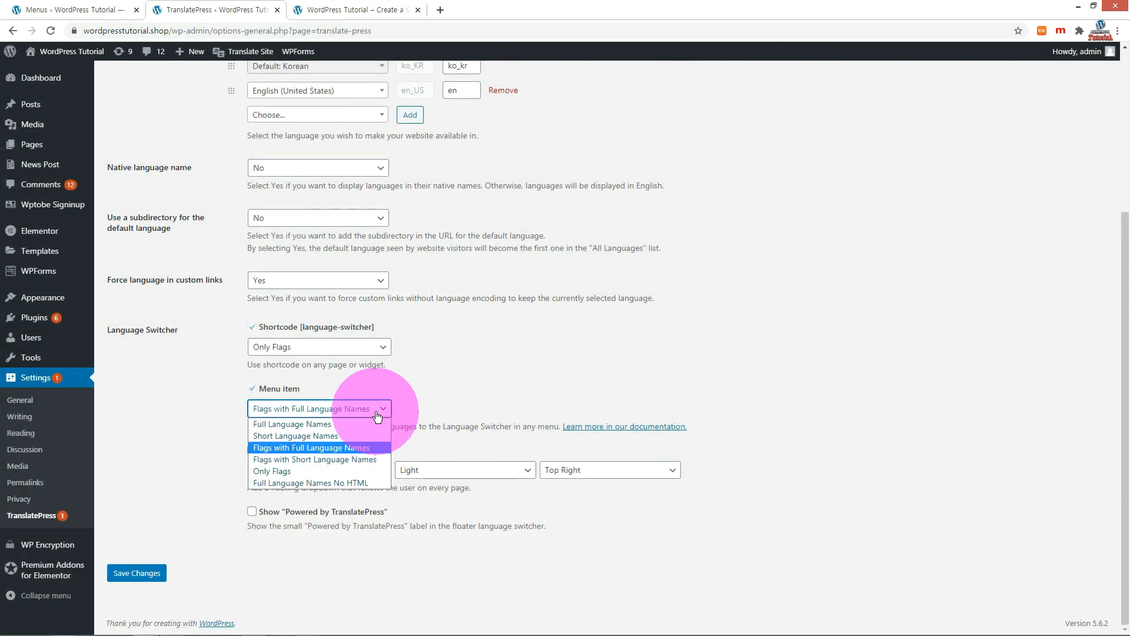
{"action": "left_click", "coordinate": [296, 471]}
{"action": "left_click", "coordinate": [151, 574]}
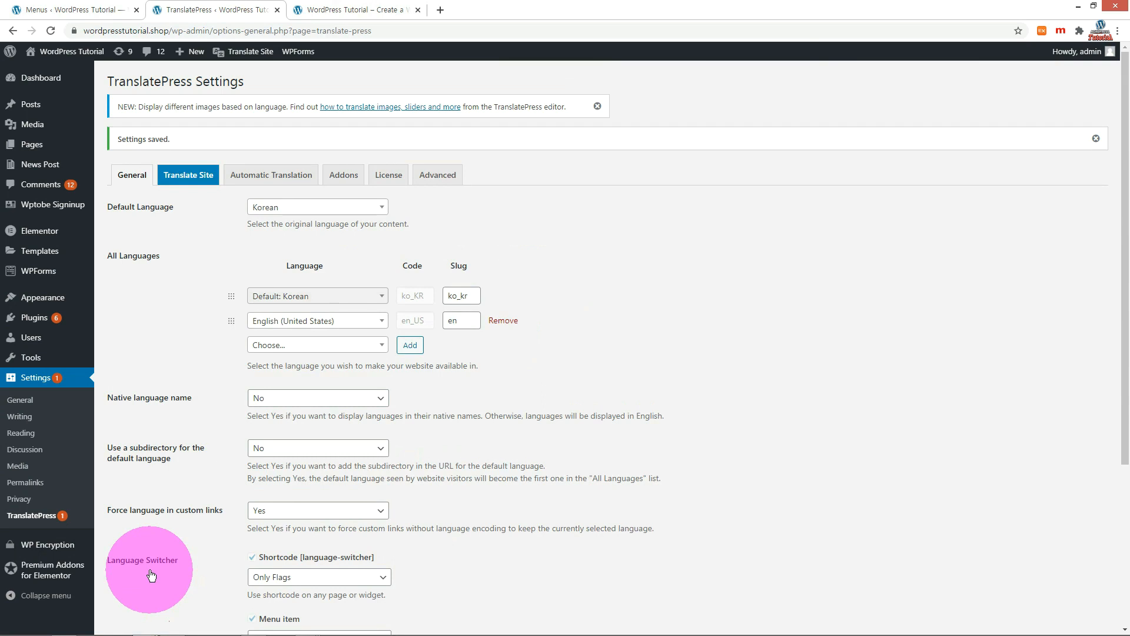
- Reload the live English home page and switch to Korean using its flag in the navigation
{"action": "left_click", "coordinate": [356, 10]}
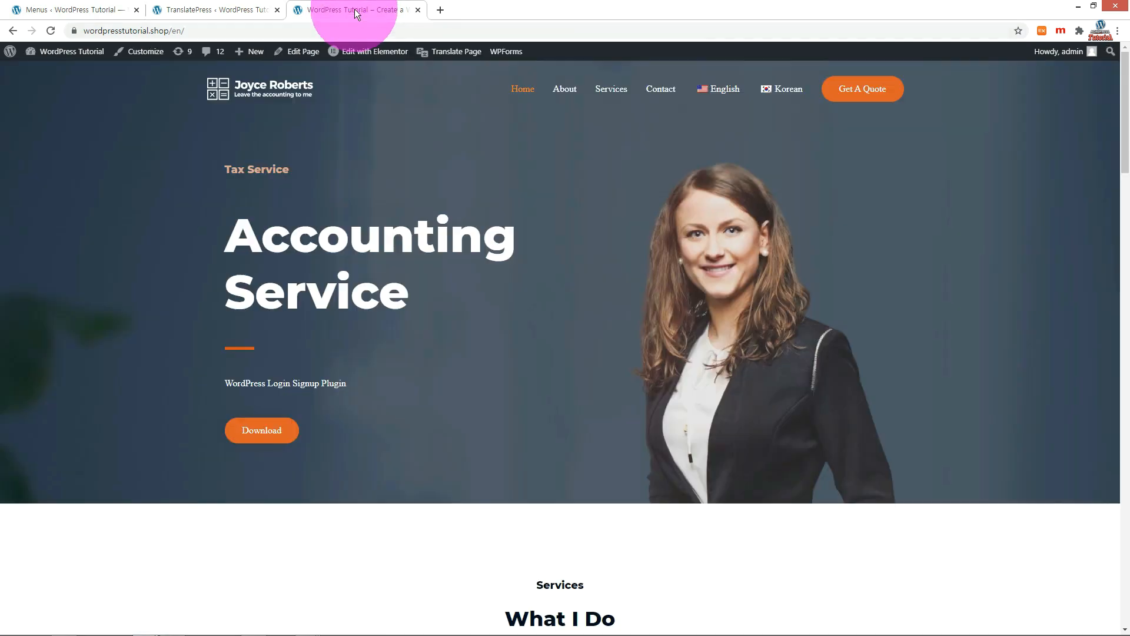
{"action": "key", "text": "F5"}
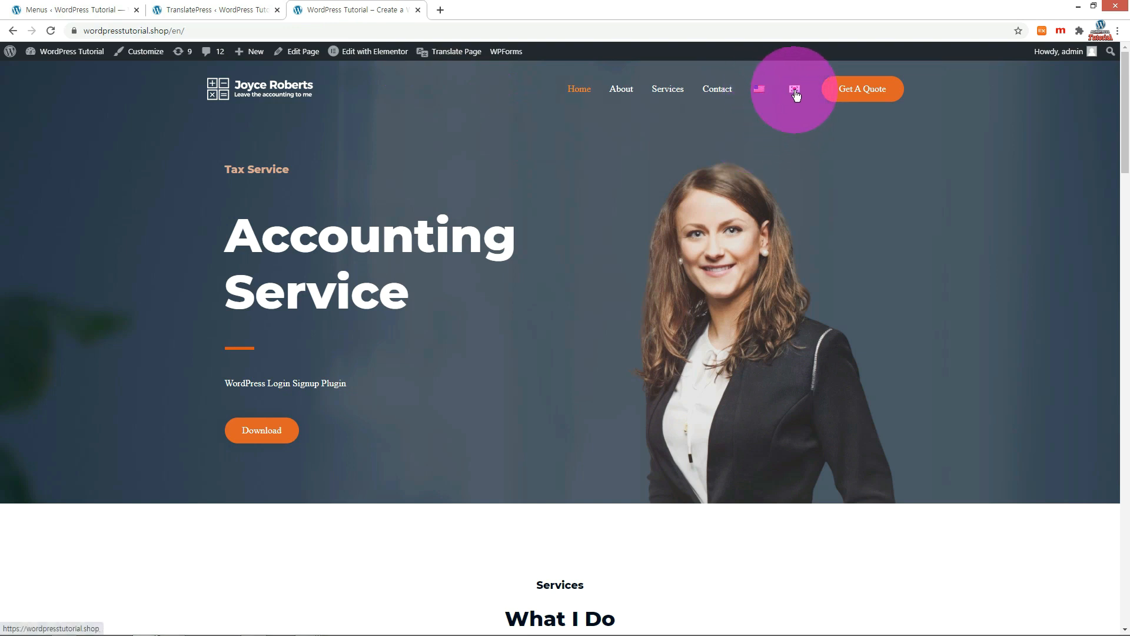
{"action": "left_click", "coordinate": [794, 90]}
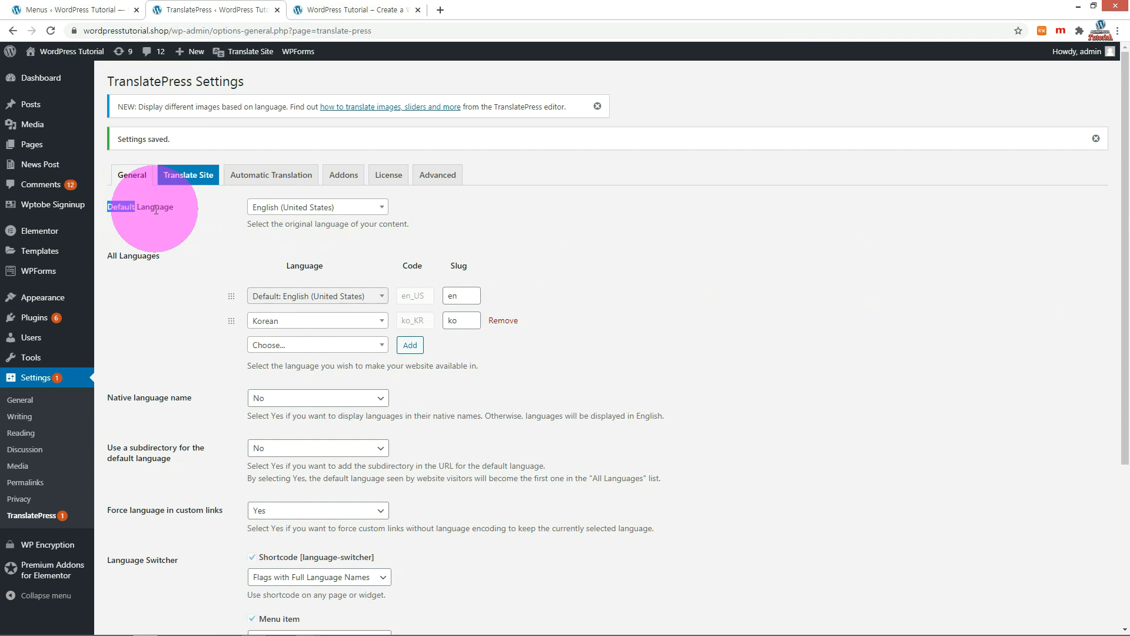
- Change the site's default language to Korean in the TranslatePress general settings
{"action": "left_click", "coordinate": [301, 212]}
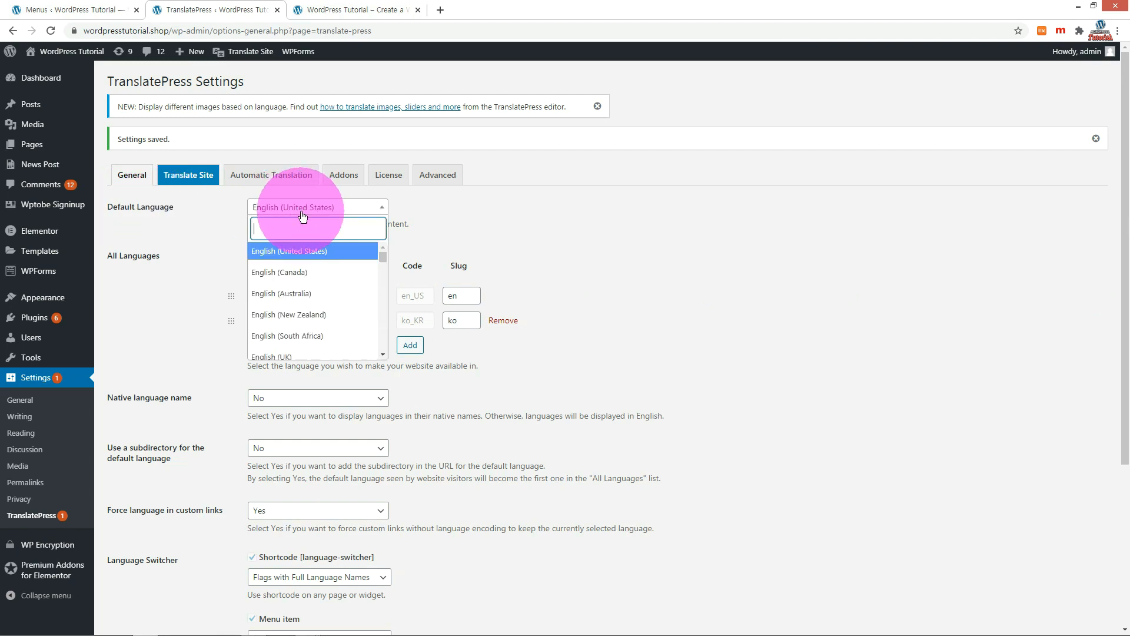
{"action": "type", "text": "ㅏ"}
{"action": "key", "text": "BackSpace"}
{"action": "type", "text": "kore"}
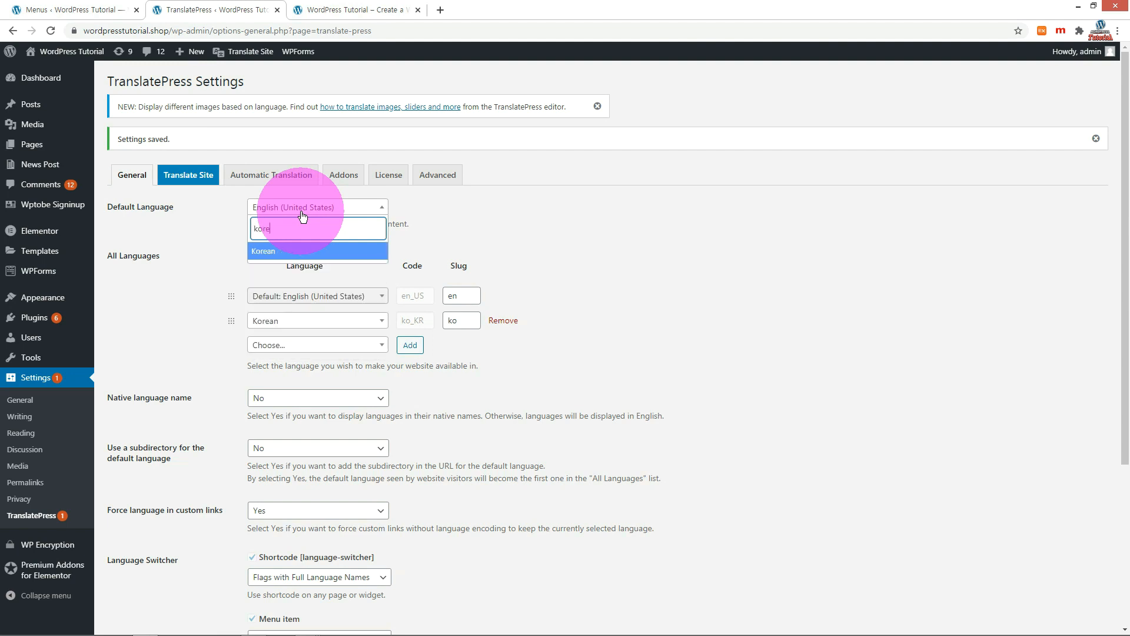
{"action": "left_click", "coordinate": [268, 250]}
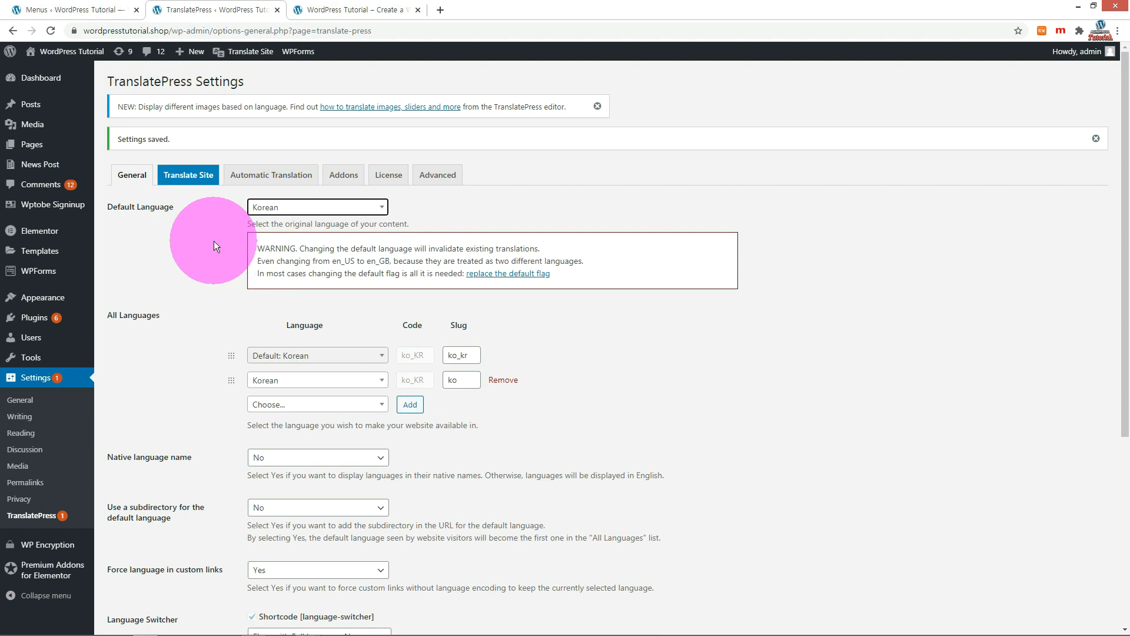
- Change the second entry under All Languages to English (United States)
{"action": "left_click", "coordinate": [300, 381]}
{"action": "type", "text": "eng"}
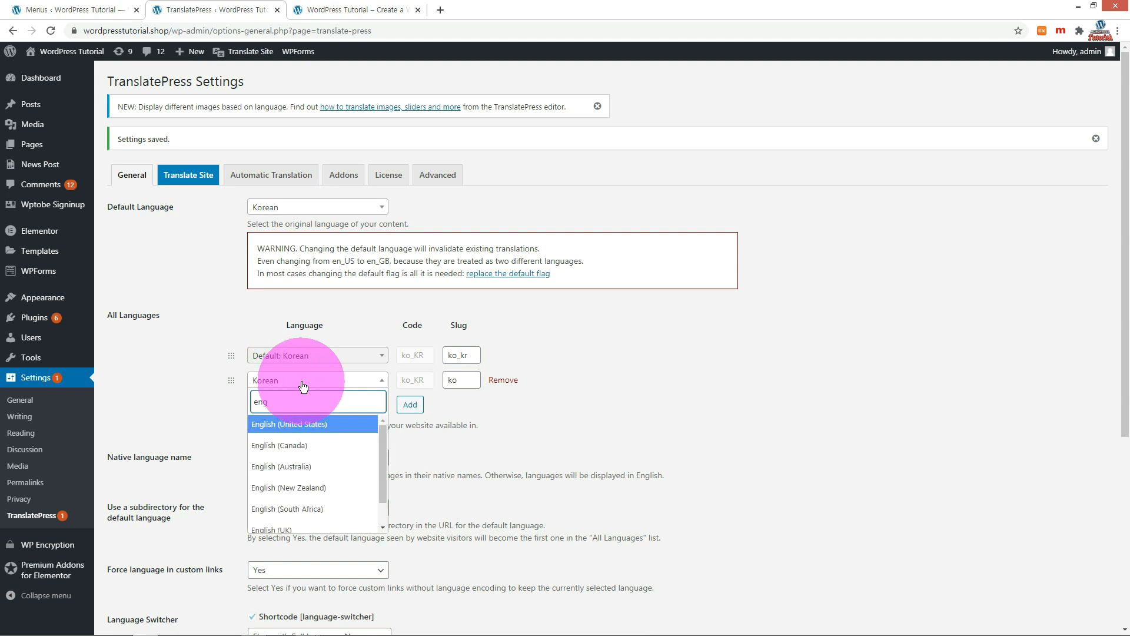
{"action": "left_click", "coordinate": [300, 423]}
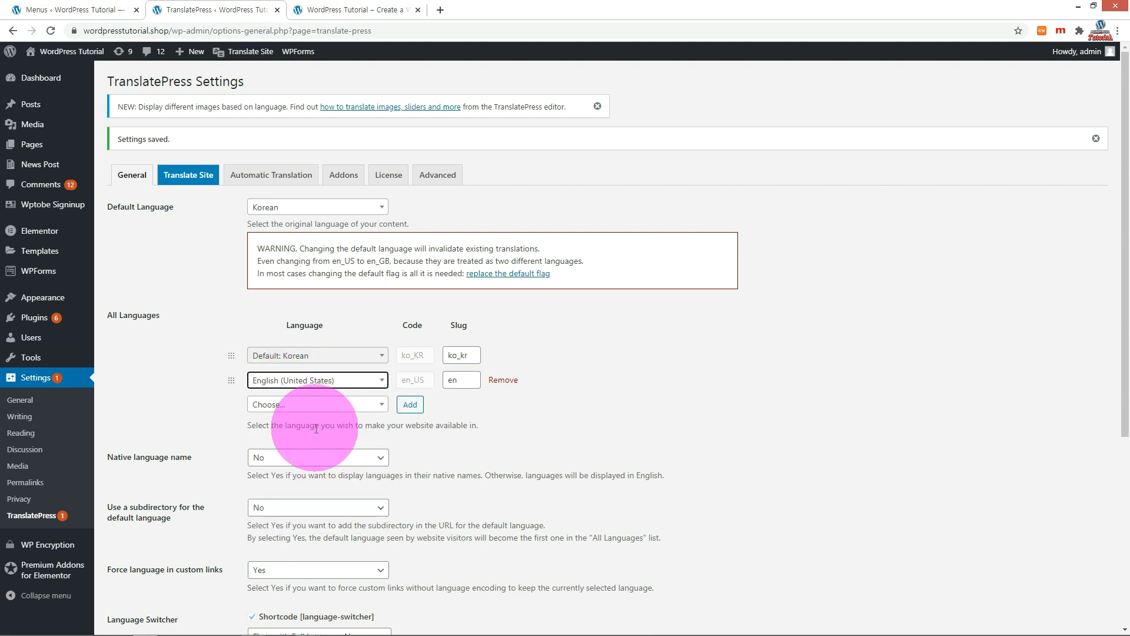
- Save the changed language configuration in the TranslatePress general settings
{"action": "scroll", "coordinate": [190, 394], "scroll_direction": "down", "scroll_amount": 5}
{"action": "left_click", "coordinate": [142, 507]}
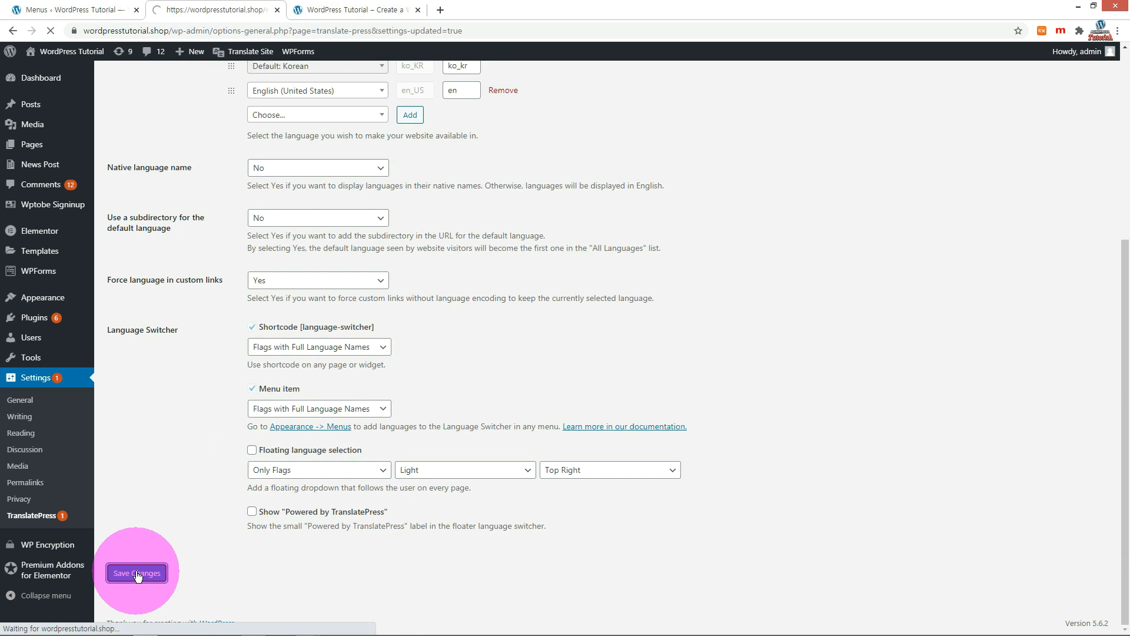
- Switch the live home page to English with the navigation's language switcher, look through it, and switch back to Korean
{"action": "left_click", "coordinate": [361, 10]}
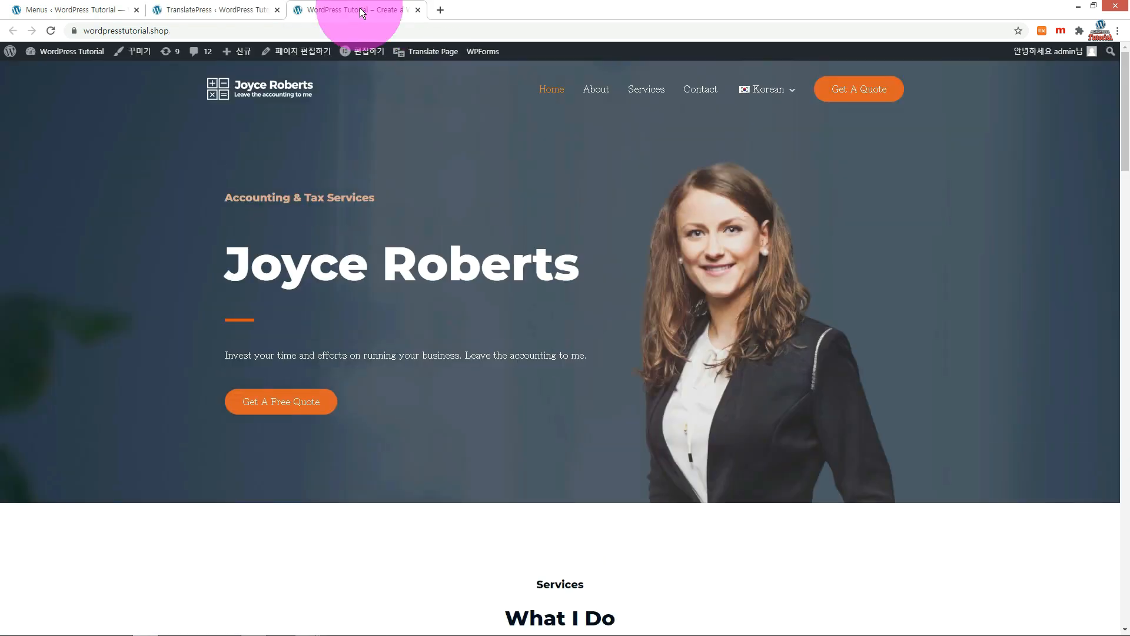
{"action": "mouse_move", "coordinate": [768, 89]}
{"action": "left_click", "coordinate": [775, 125]}
{"action": "scroll", "coordinate": [793, 151], "scroll_direction": "down", "scroll_amount": 8}
{"action": "scroll", "coordinate": [793, 156], "scroll_direction": "up", "scroll_amount": 8}
{"action": "left_click", "coordinate": [785, 126]}
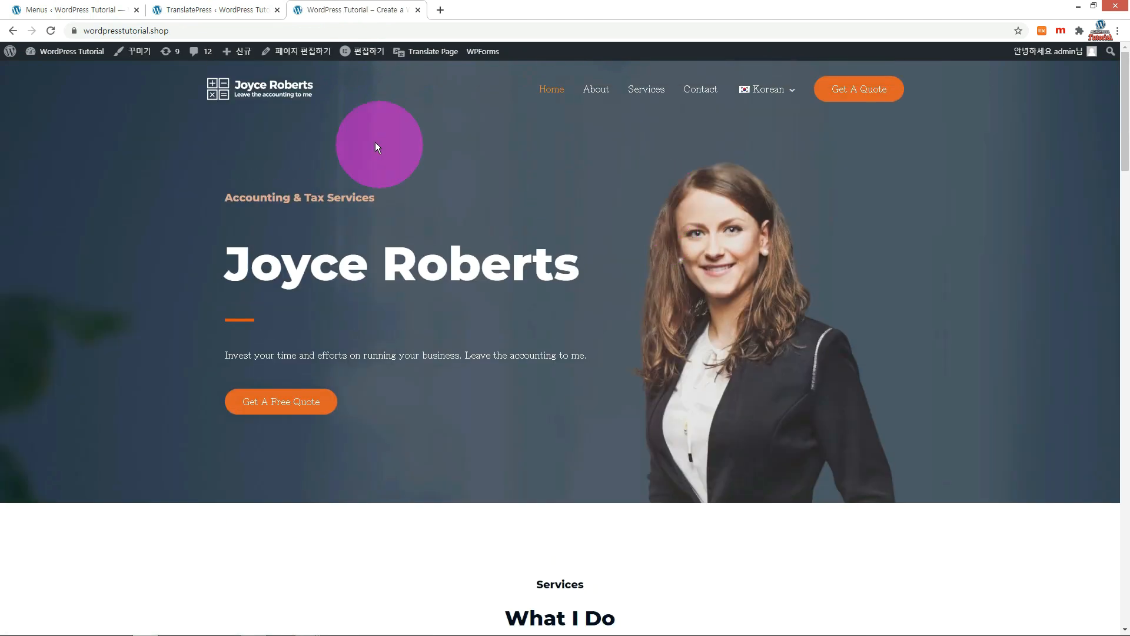
- Open the front page Home in Elementor from the site's Pages list
{"action": "left_click", "coordinate": [100, 12]}
{"action": "left_click", "coordinate": [206, 10]}
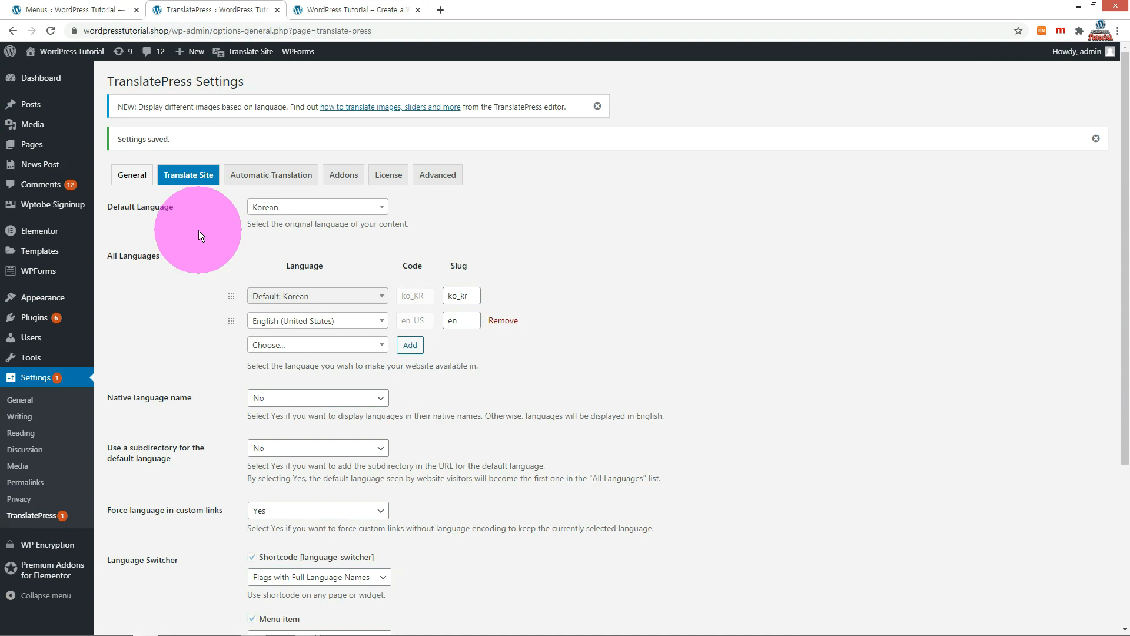
{"action": "left_click", "coordinate": [345, 8]}
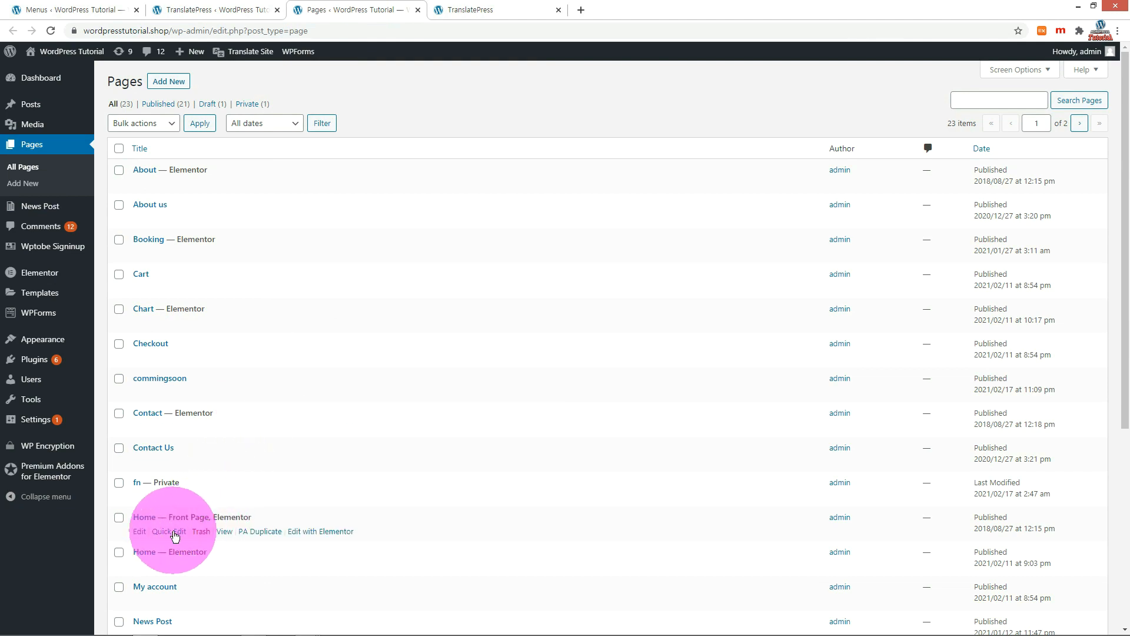
{"action": "left_click", "coordinate": [306, 531]}
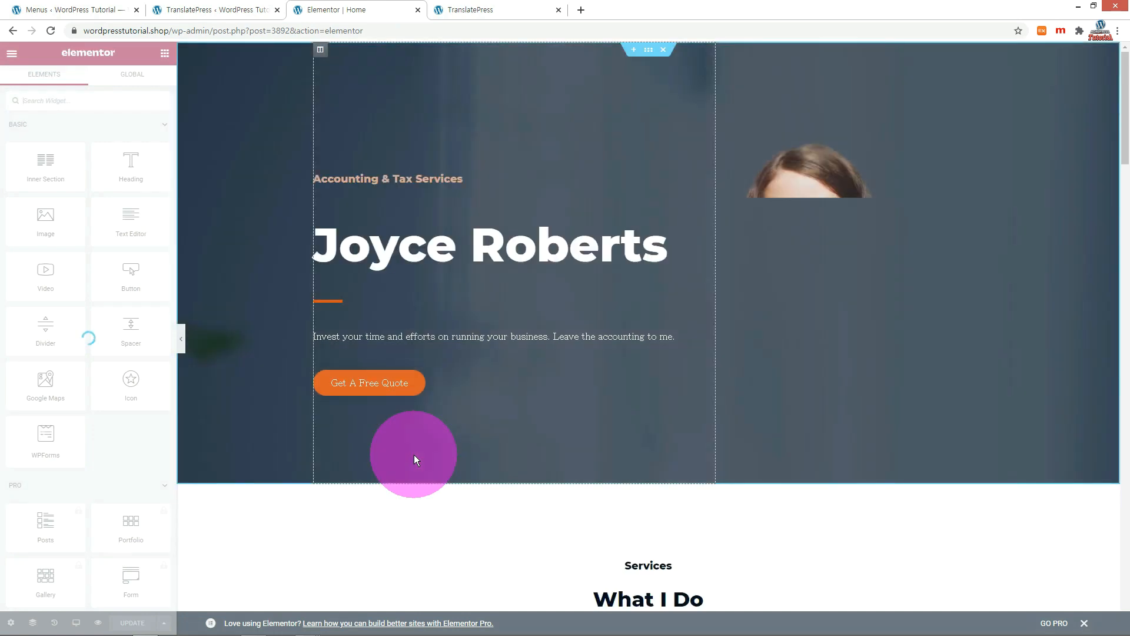
- Change the hero's small heading to "세무 회계 서비스" and replace the main heading's first word with "워프토비 회계사무소"
{"action": "left_click", "coordinate": [453, 173]}
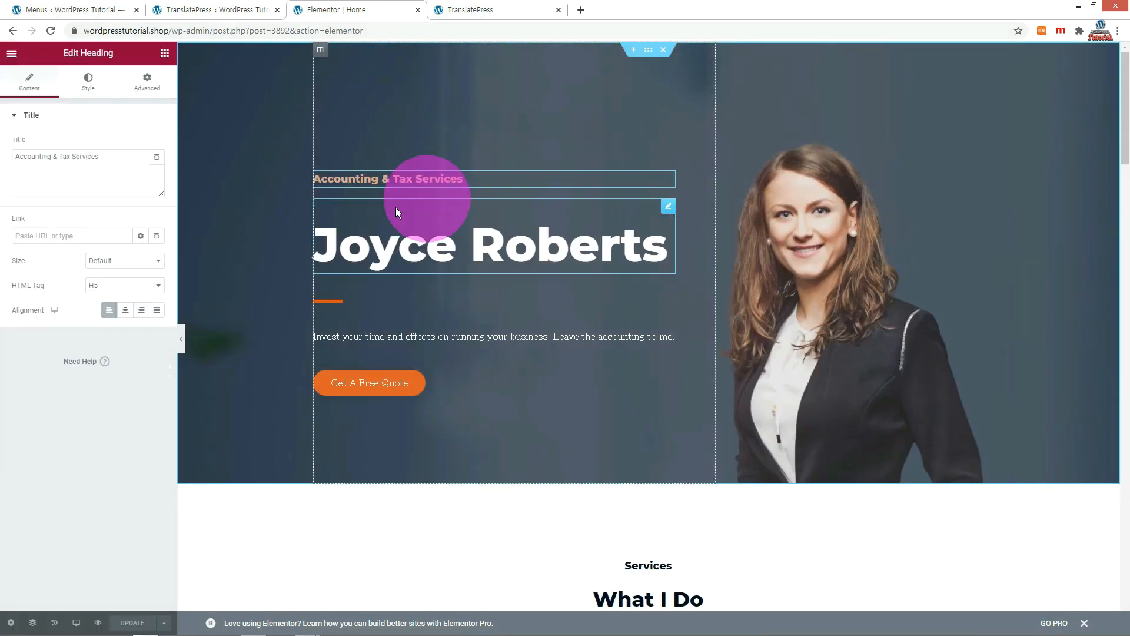
{"action": "triple_click", "coordinate": [353, 174]}
{"action": "type", "text": "세무 회계 서비스"}
{"action": "double_click", "coordinate": [367, 229]}
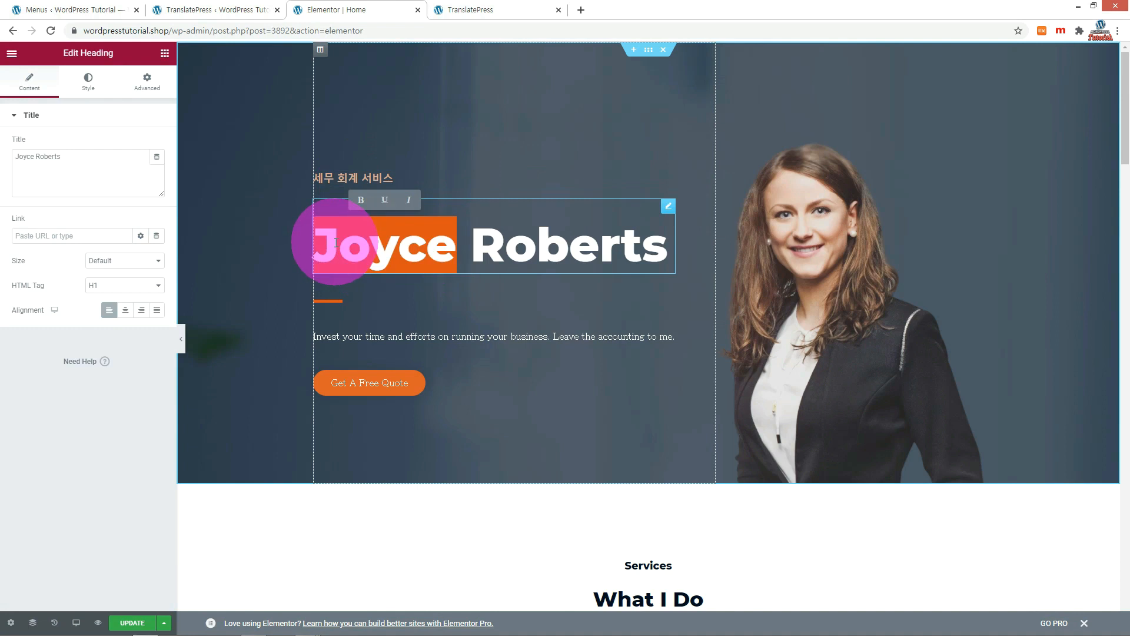
{"action": "type", "text": "워프토비 회계사무소"}
- Set the hero description to "워드프레스 로그인 회원가입 플러그인" and its button text to "플러그인 다운로드", saving the page
{"action": "triple_click", "coordinate": [338, 363]}
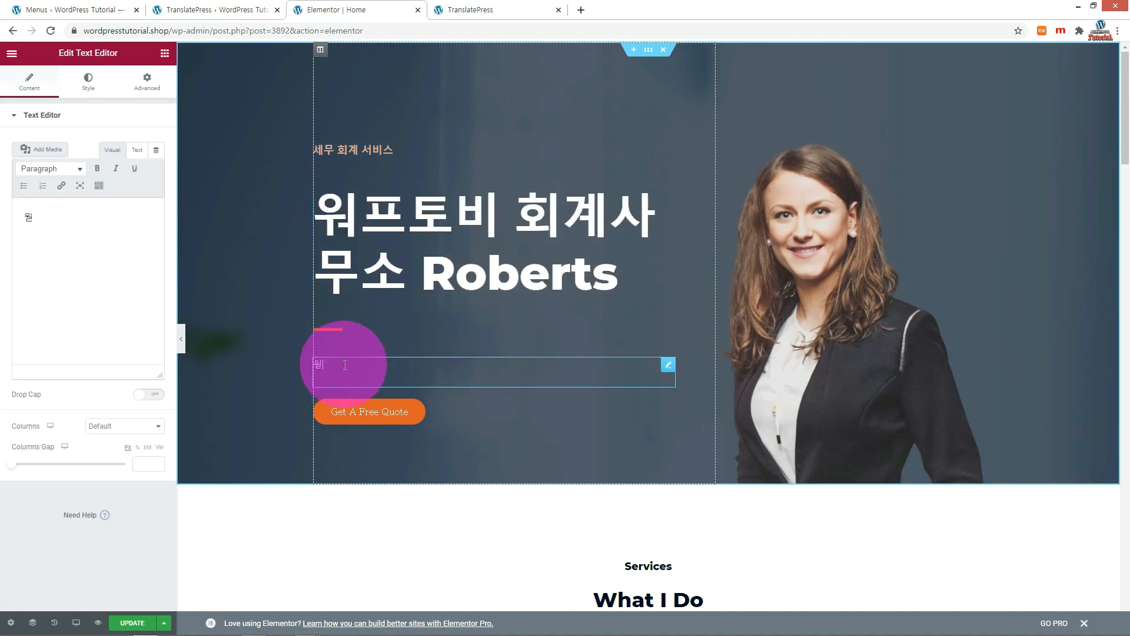
{"action": "type", "text": "워드프레스 로그인 회원가입 피"}
{"action": "left_click", "coordinate": [371, 412]}
{"action": "triple_click", "coordinate": [121, 168]}
{"action": "type", "text": "플러그인 다운로드"}
{"action": "left_click", "coordinate": [132, 622]}
- Look through the updated Korean home page on the live site and switch it to English
{"action": "left_click", "coordinate": [492, 10]}
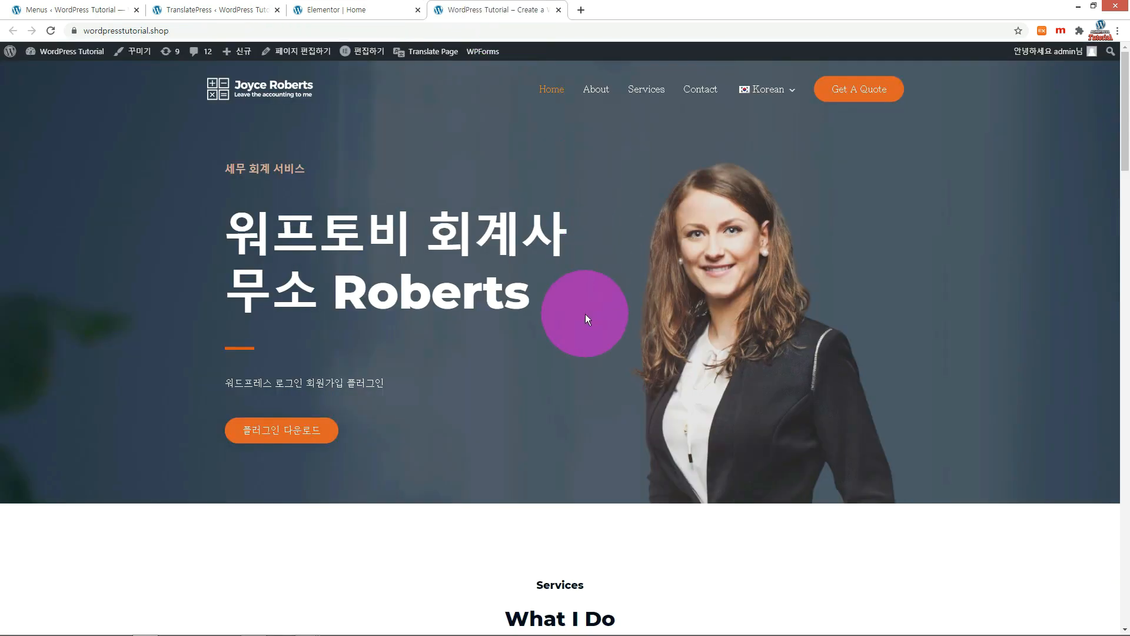
{"action": "scroll", "coordinate": [585, 313], "scroll_direction": "down", "scroll_amount": 6}
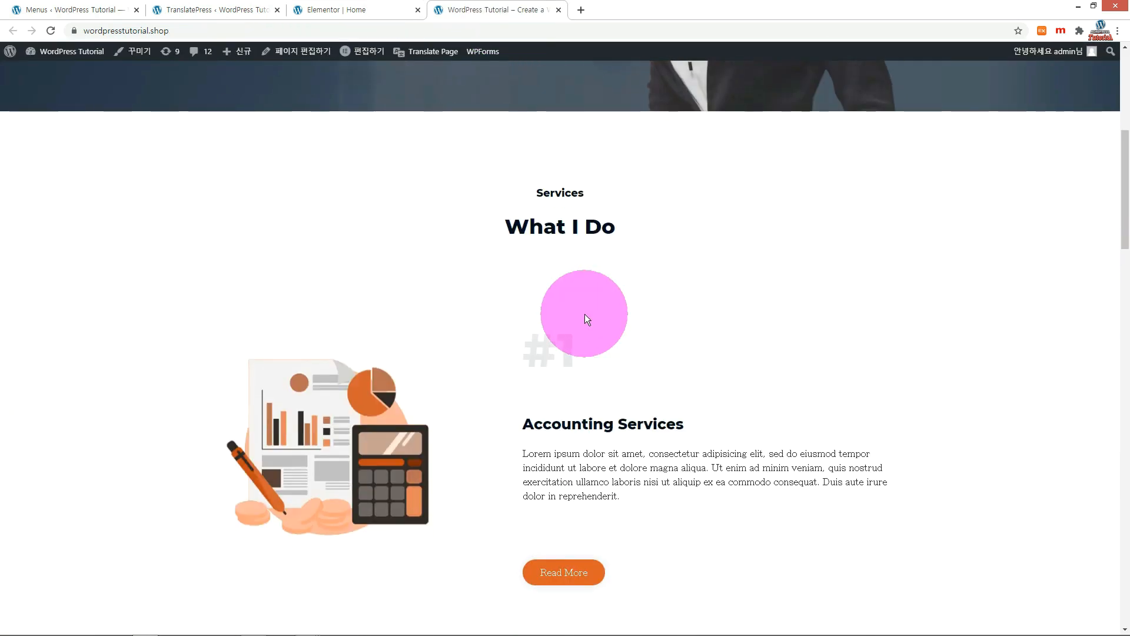
{"action": "scroll", "coordinate": [585, 313], "scroll_direction": "up", "scroll_amount": 7}
{"action": "mouse_move", "coordinate": [768, 89]}
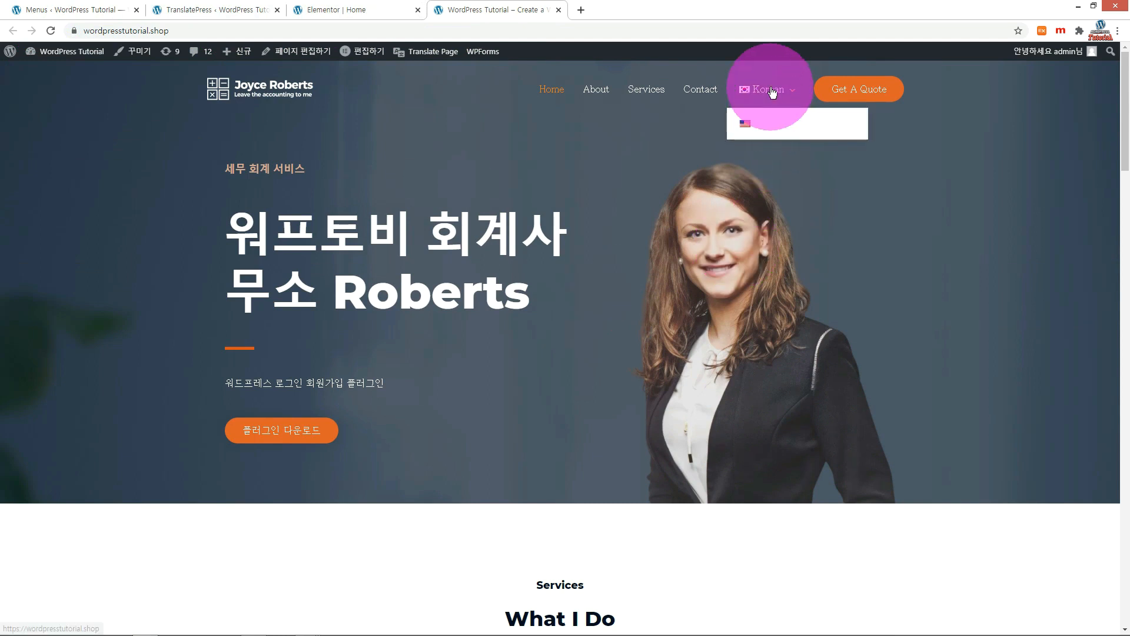
{"action": "left_click", "coordinate": [778, 130]}
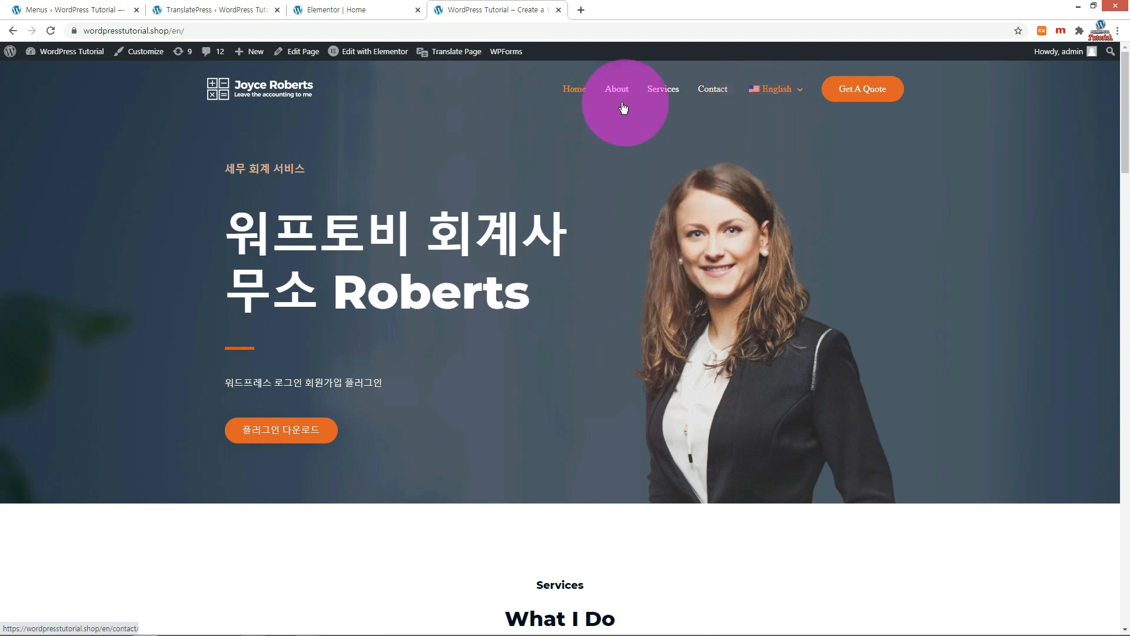
- Open the English home page in the TranslatePress translation editor and change the editor's language to Korean
{"action": "left_click", "coordinate": [344, 9]}
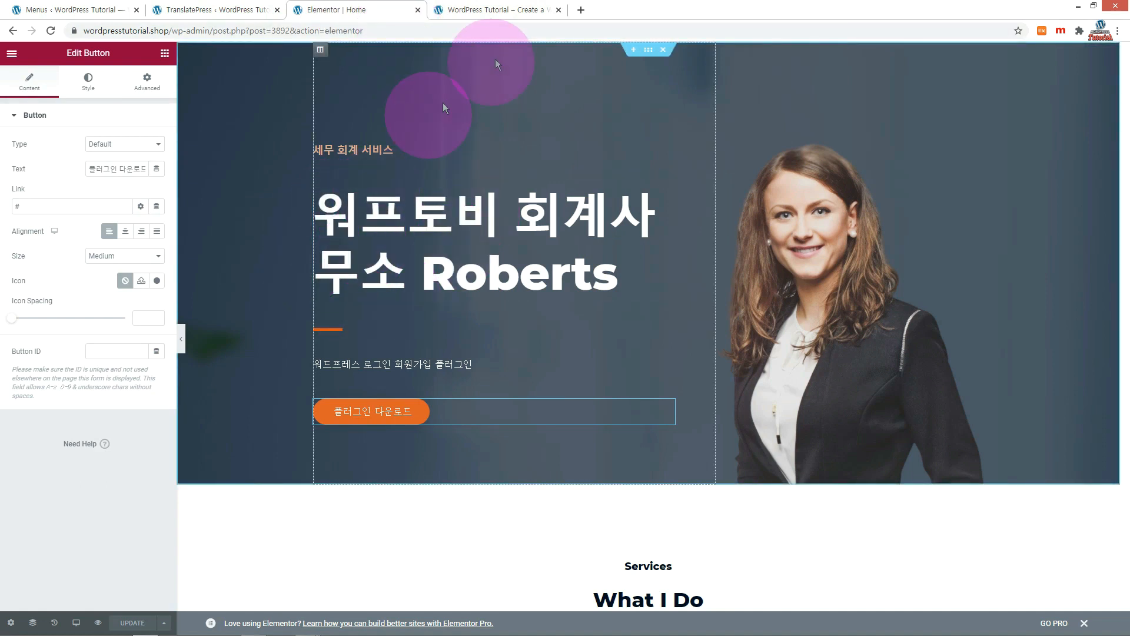
{"action": "left_click", "coordinate": [514, 12]}
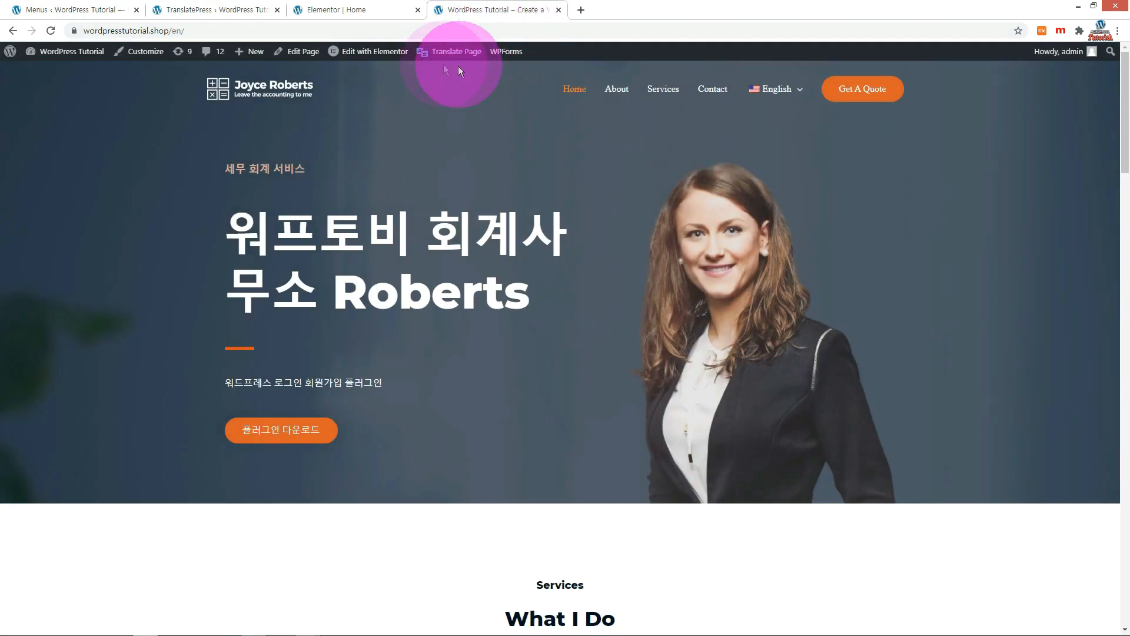
{"action": "mouse_move", "coordinate": [439, 56]}
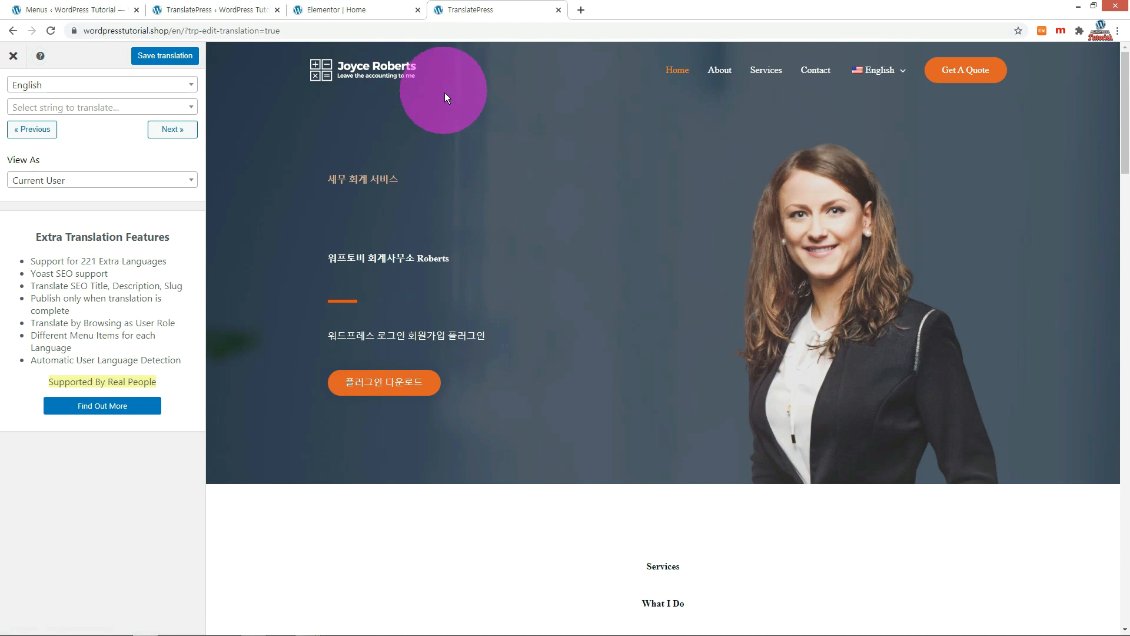
{"action": "left_click", "coordinate": [174, 89]}
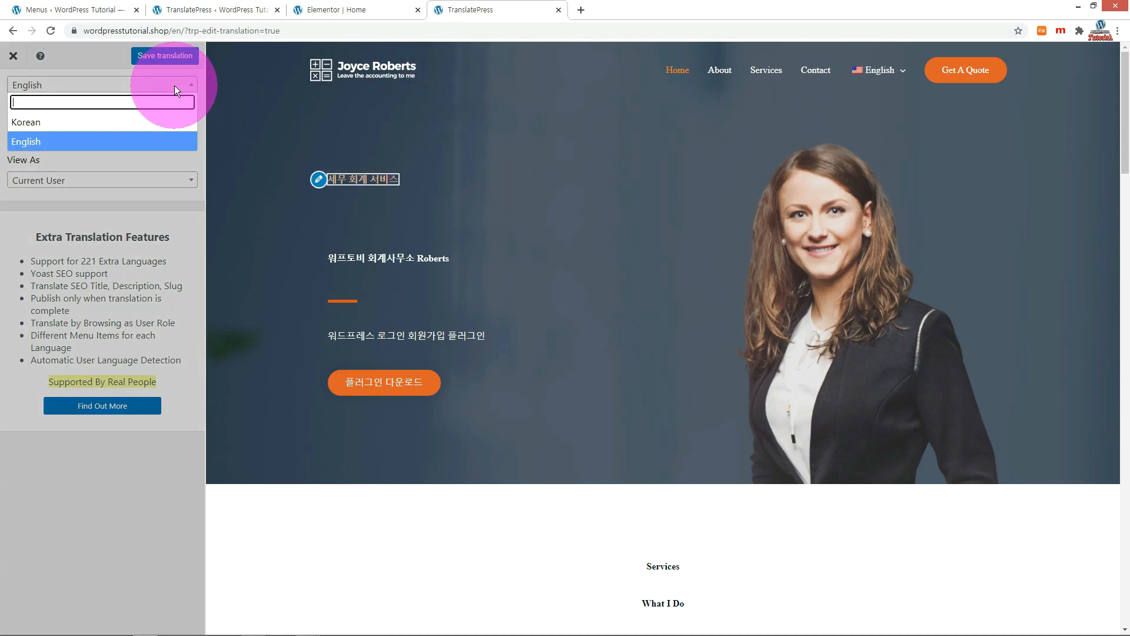
{"action": "left_click", "coordinate": [129, 115]}
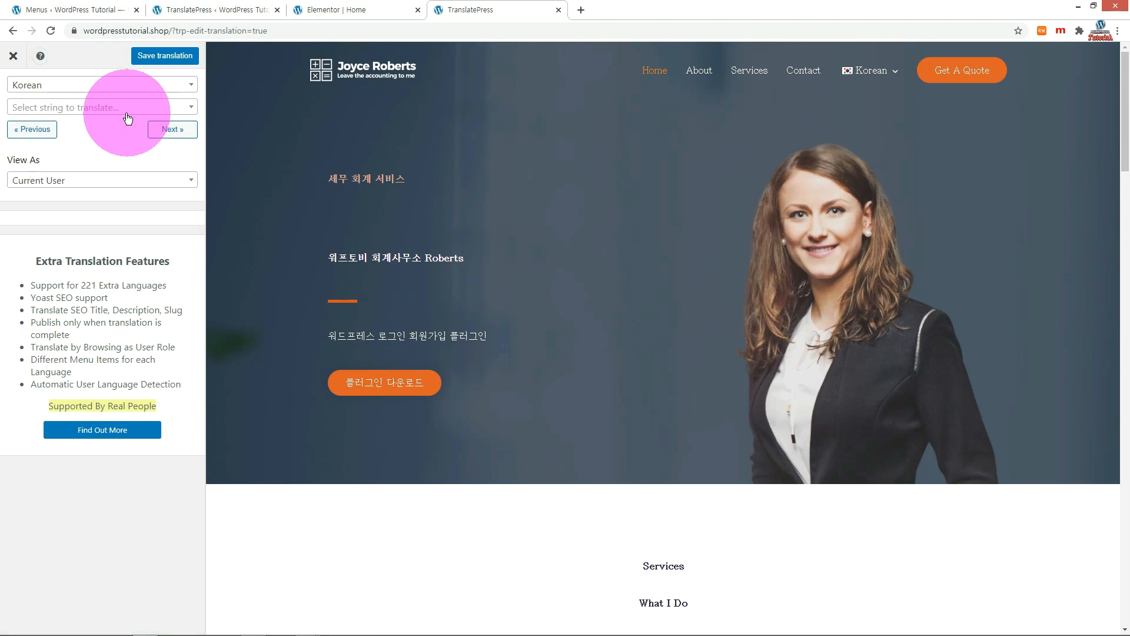
- Translate the hero's small heading into English as "Tax Service" and the main heading as "Accounting Service", saving each translation
{"action": "mouse_move", "coordinate": [360, 179]}
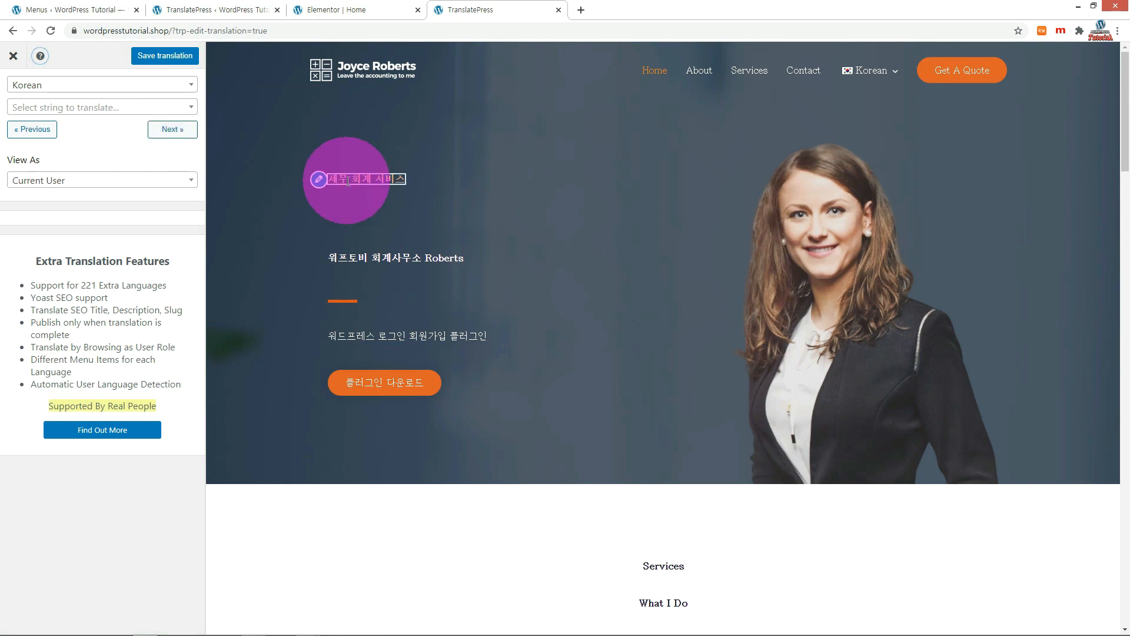
{"action": "left_click", "coordinate": [318, 180]}
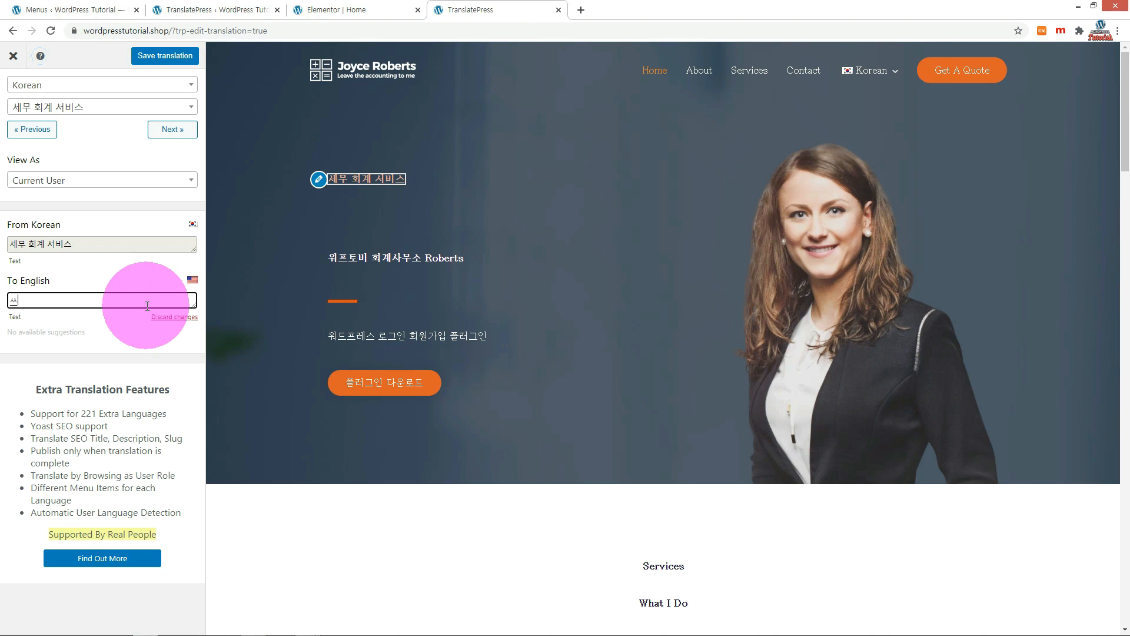
{"action": "type", "text": "vice"}
{"action": "left_click", "coordinate": [165, 55]}
{"action": "left_click", "coordinate": [318, 226]}
{"action": "type", "text": "Accounting Service"}
{"action": "left_click", "coordinate": [165, 56]}
- Translate the hero description as "WordPress Login Signup Plugin" and the download button as "Download", saving both English translations
{"action": "left_click", "coordinate": [319, 337]}
{"action": "left_click", "coordinate": [73, 298]}
{"action": "type", "text": "ㅉ"}
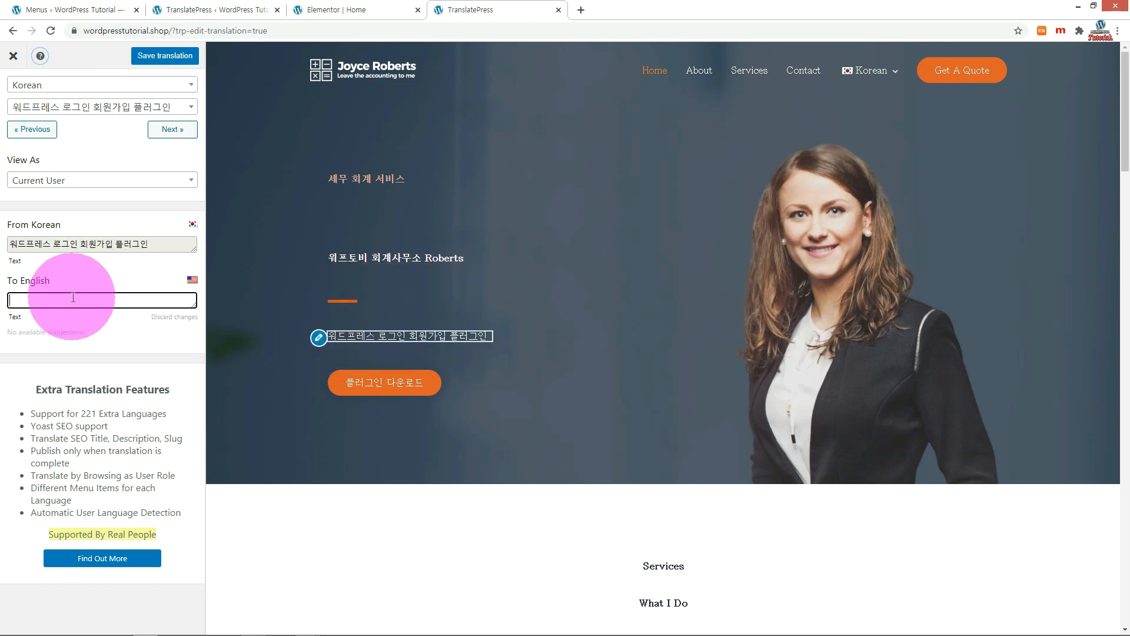
{"action": "type", "text": "ordPress Login Signup Plugin"}
{"action": "key", "text": "ctrl+s"}
{"action": "left_click", "coordinate": [336, 386]}
{"action": "type", "text": "Download"}
{"action": "left_click", "coordinate": [165, 56]}
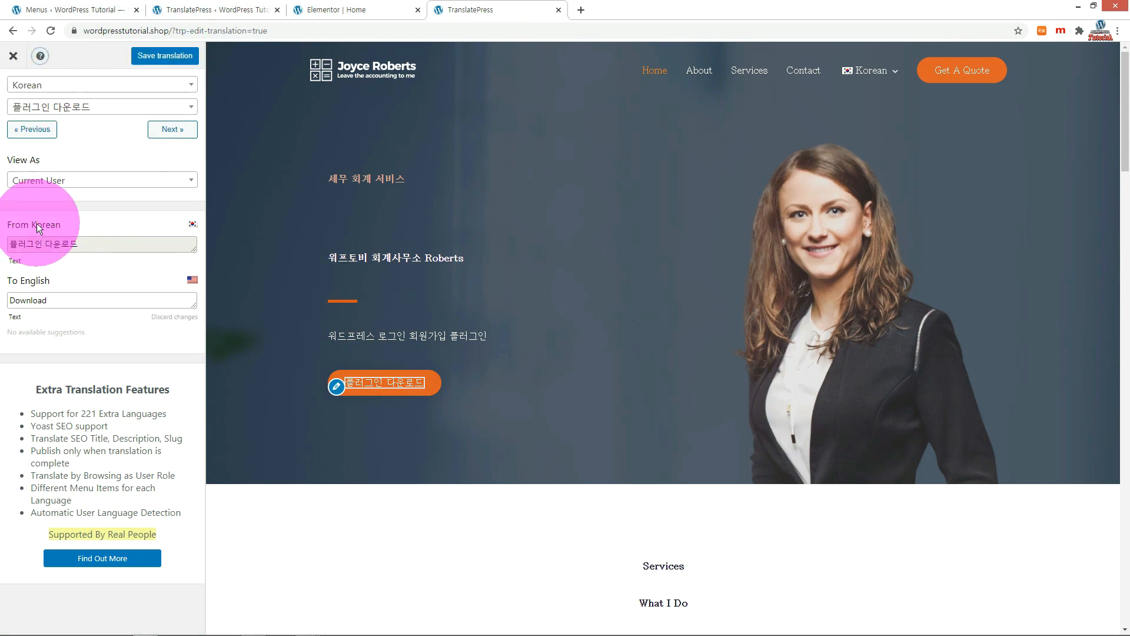
- Open the live Korean home page, switch it to English, and check the translated hero description and button
{"action": "left_click", "coordinate": [372, 10]}
{"action": "left_click_drag", "start_coordinate": [372, 11], "coordinate": [465, 11]}
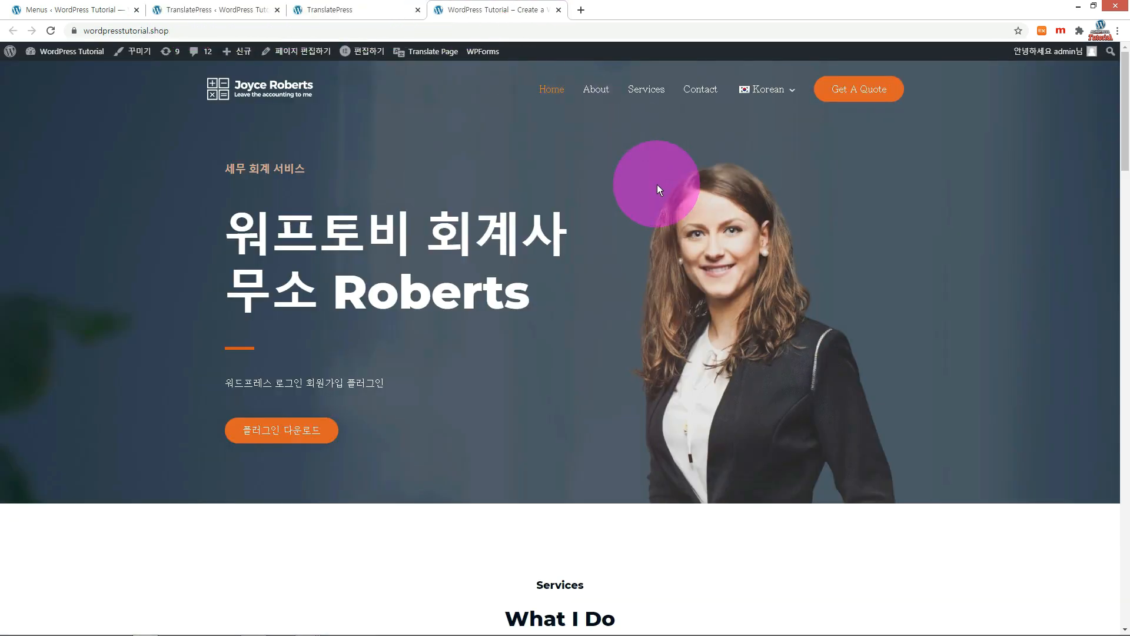
{"action": "scroll", "coordinate": [634, 196], "scroll_direction": "down", "scroll_amount": 8}
{"action": "scroll", "coordinate": [635, 195], "scroll_direction": "up", "scroll_amount": 1}
{"action": "scroll", "coordinate": [634, 195], "scroll_direction": "up", "scroll_amount": 7}
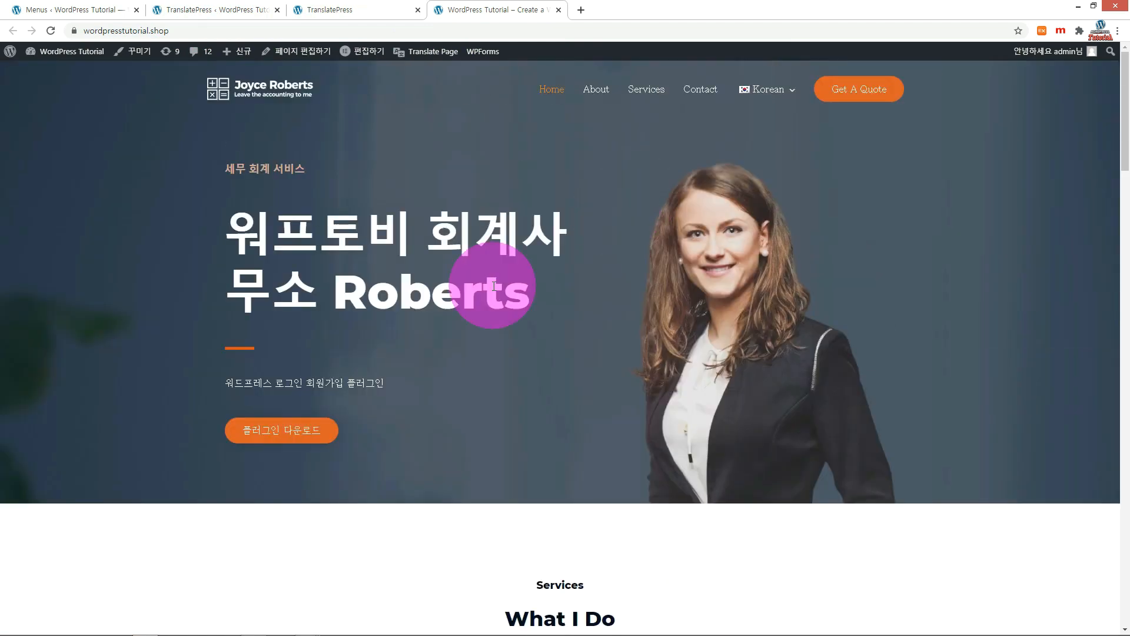
{"action": "mouse_move", "coordinate": [770, 100]}
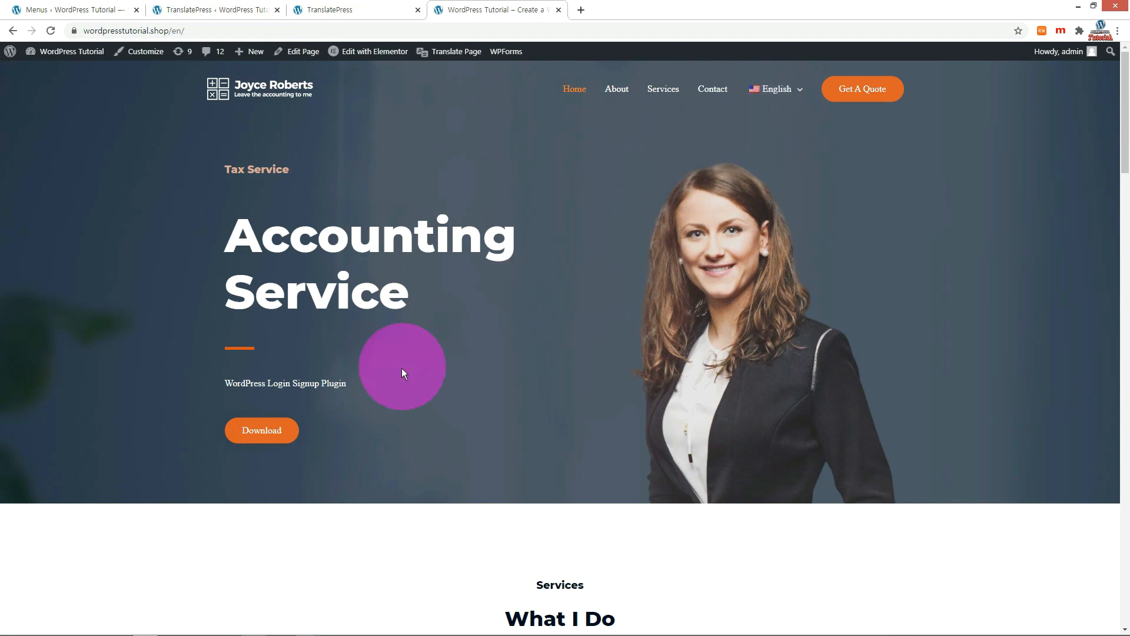
{"action": "left_click_drag", "start_coordinate": [223, 386], "coordinate": [354, 386]}
{"action": "left_click", "coordinate": [333, 436]}
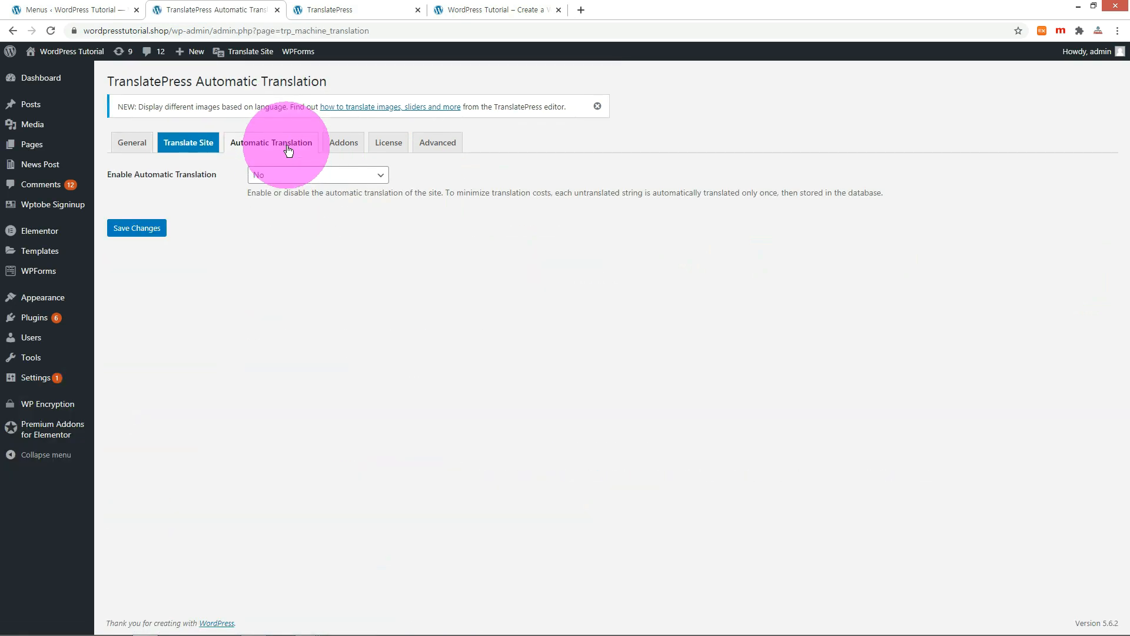
- Set Enable Automatic Translation to Yes and highlight the Google Translate API Key setting
{"action": "left_click", "coordinate": [287, 175]}
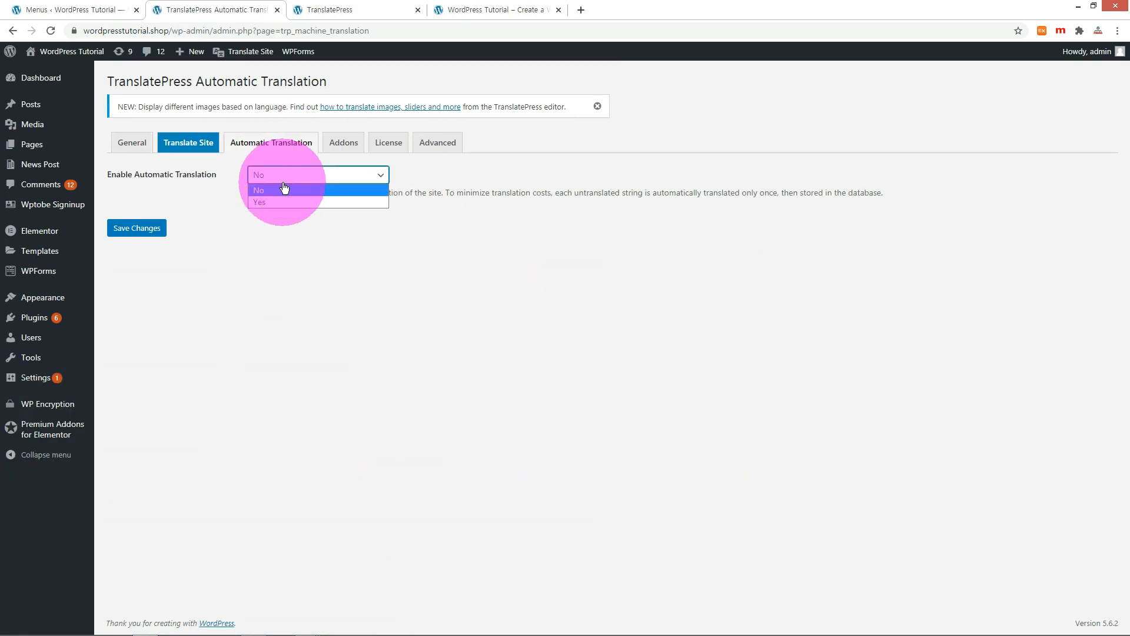
{"action": "left_click", "coordinate": [275, 201]}
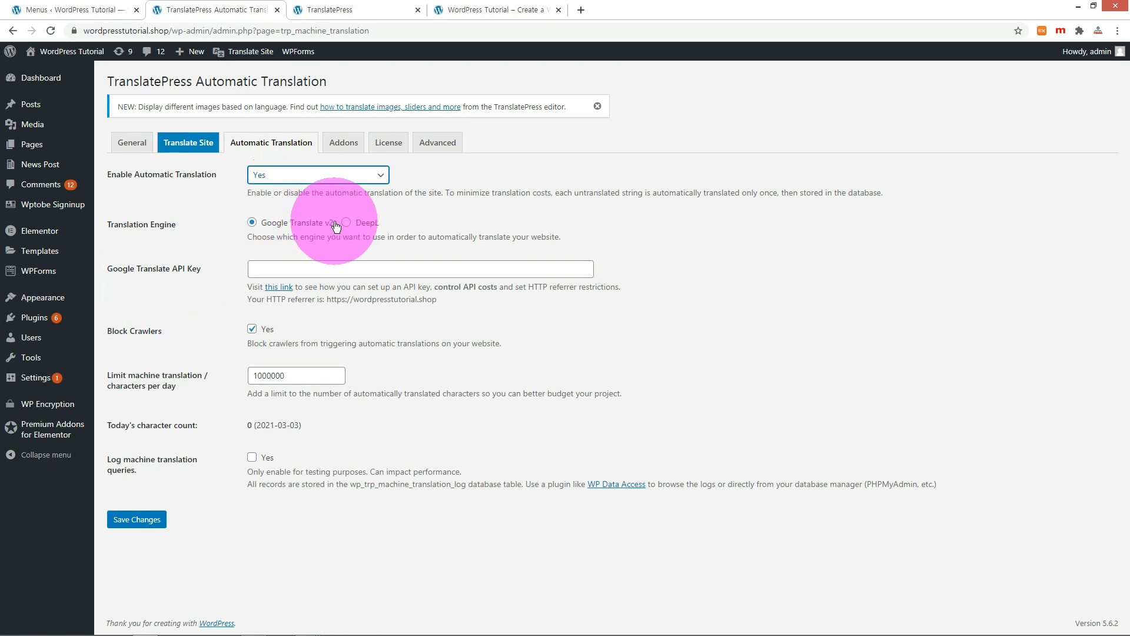
{"action": "left_click_drag", "start_coordinate": [109, 270], "coordinate": [211, 267]}
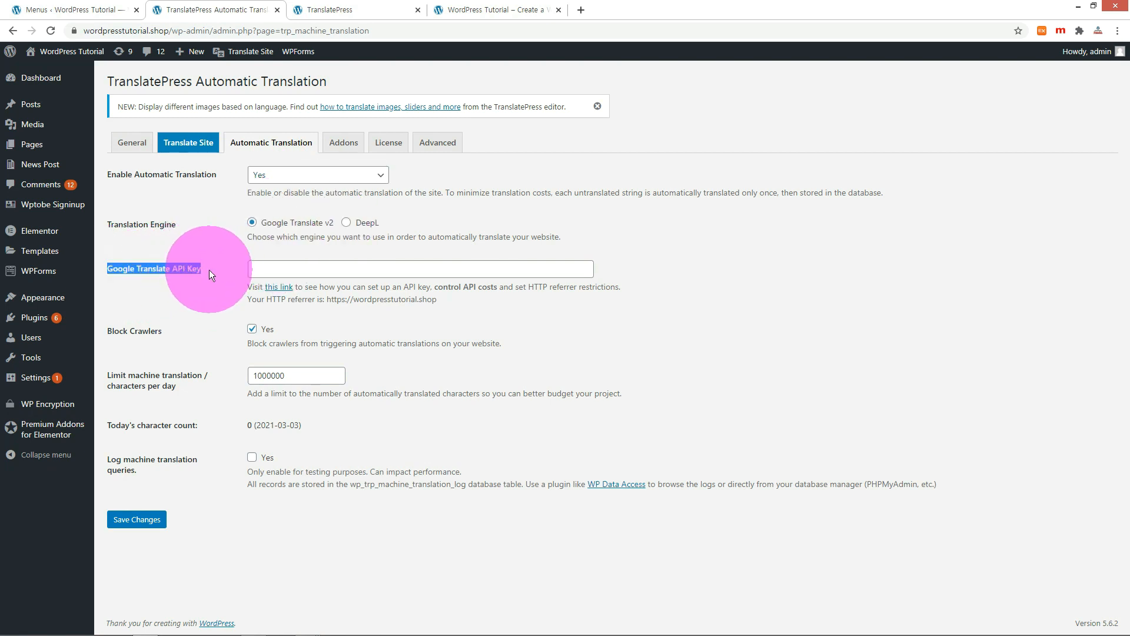